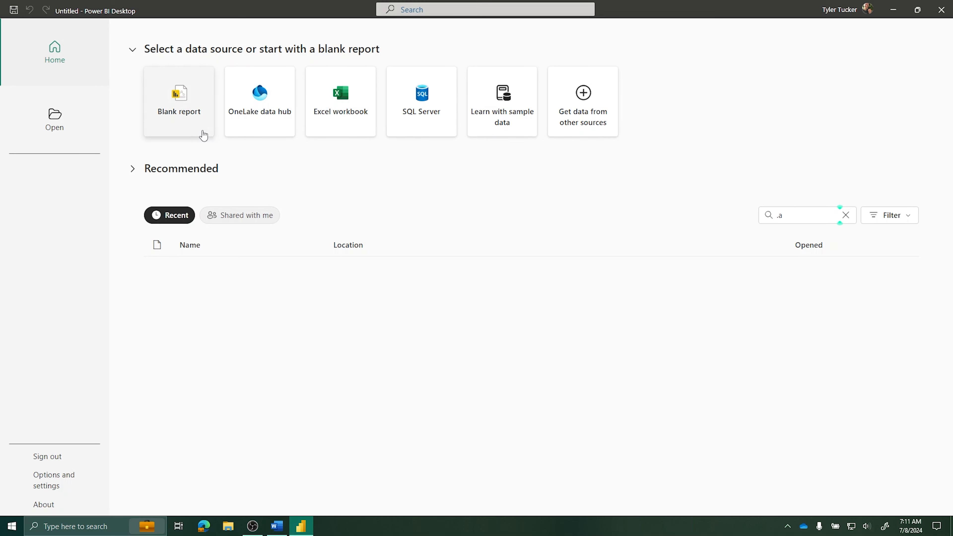
Step: Create a blank report and start a data import with the Excel Workbook connector
left_click(168, 100)
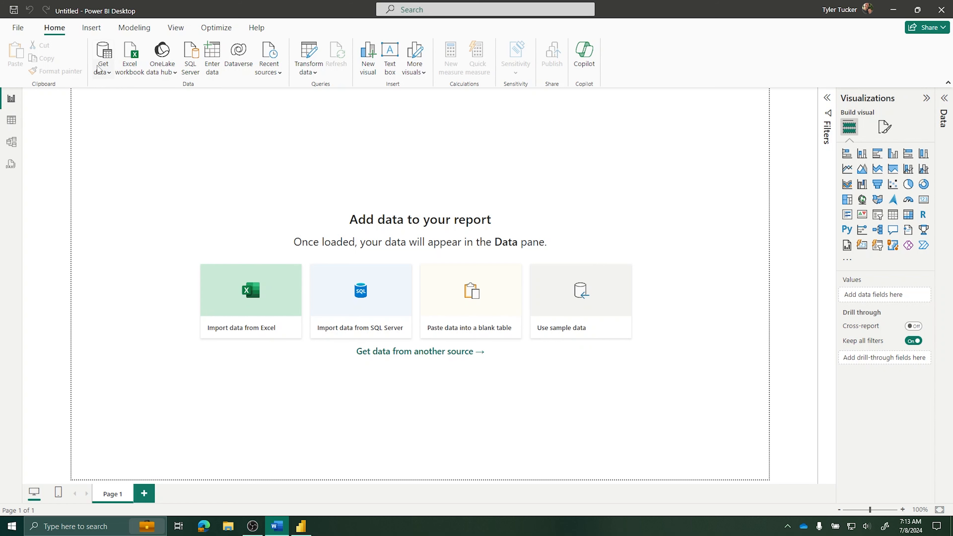
left_click(102, 53)
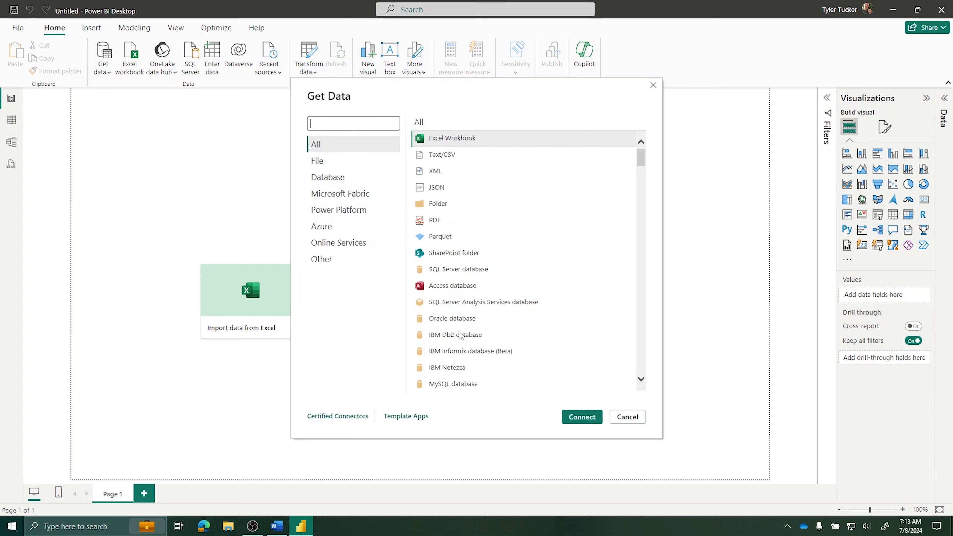
scroll(456, 270, "down", 3)
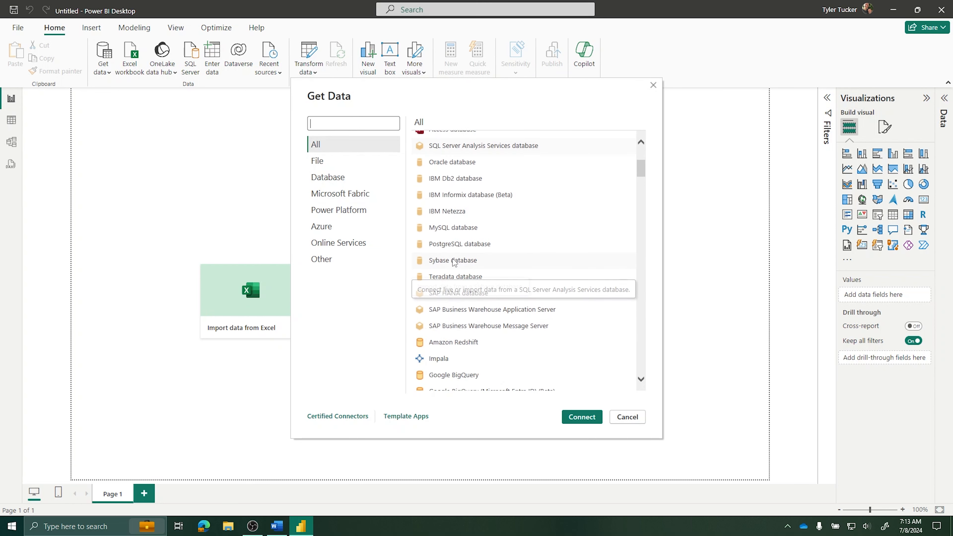
scroll(454, 262, "down", 2)
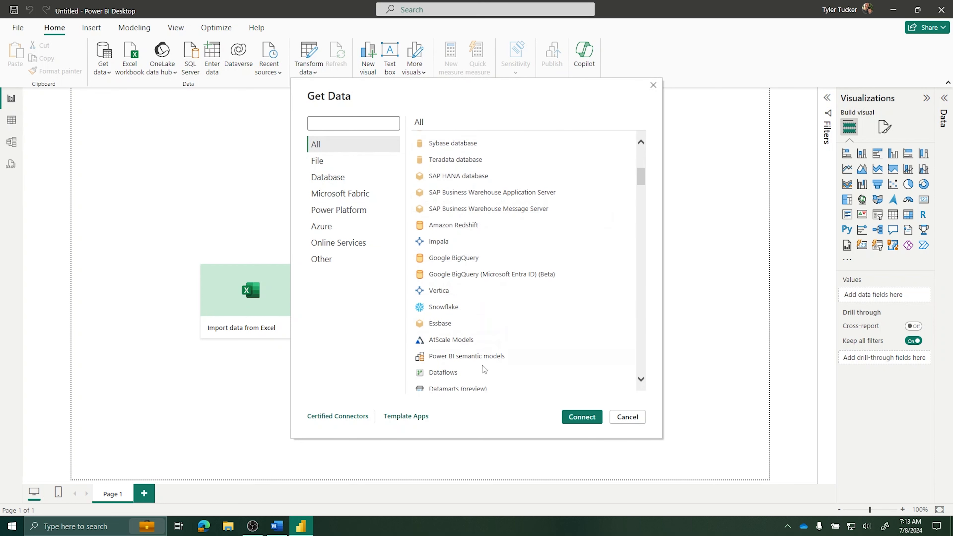
scroll(484, 369, "up", 5)
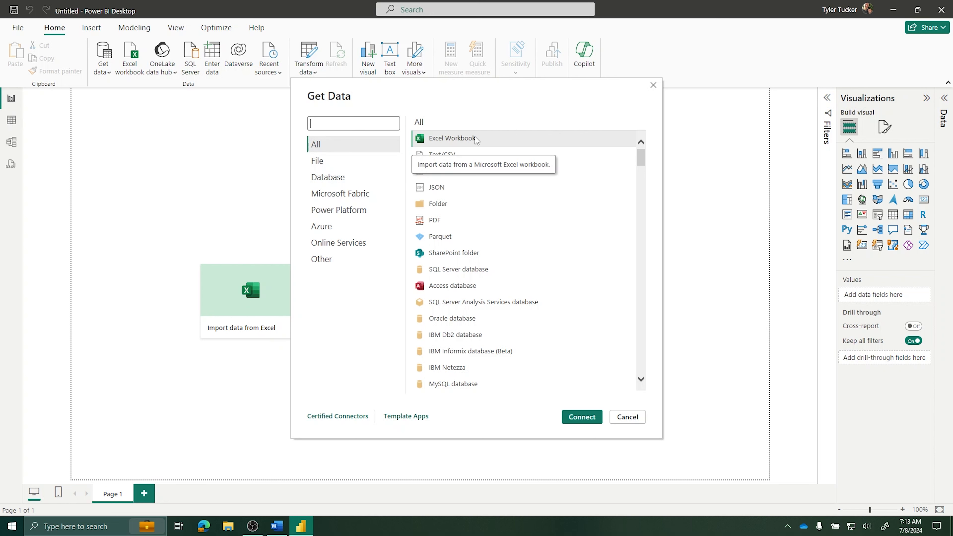
left_click(463, 146)
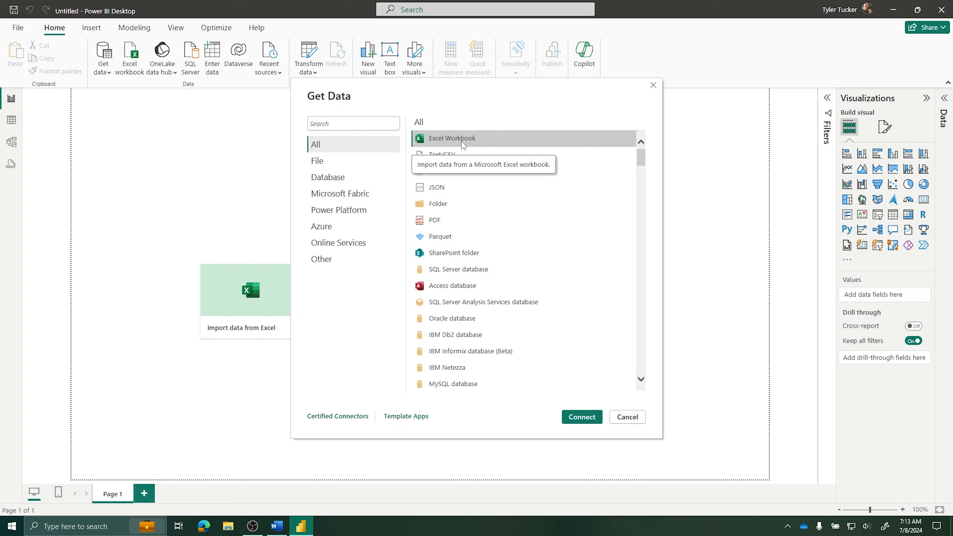
left_click(582, 416)
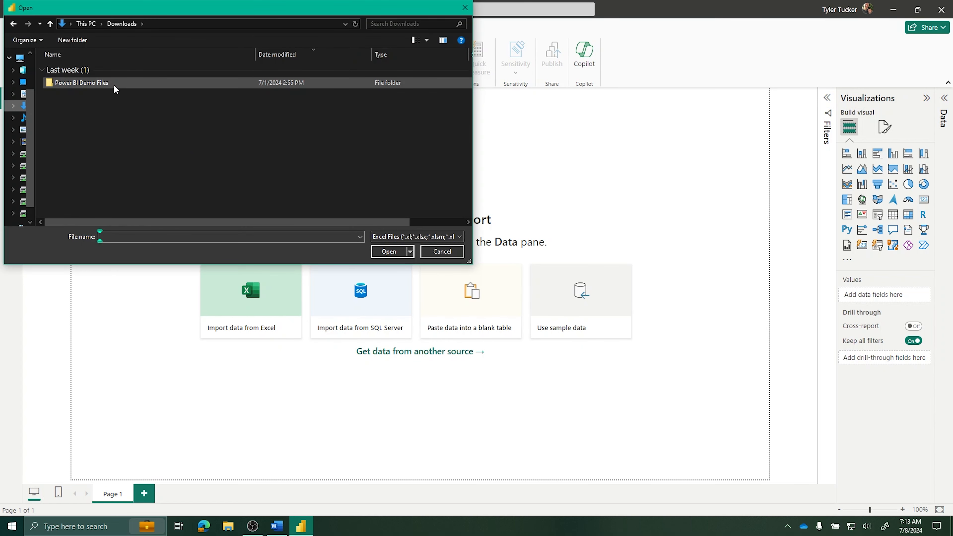
Step: Open the Sales workbook from the Power BI Demo Files folder in Downloads
double_click(115, 83)
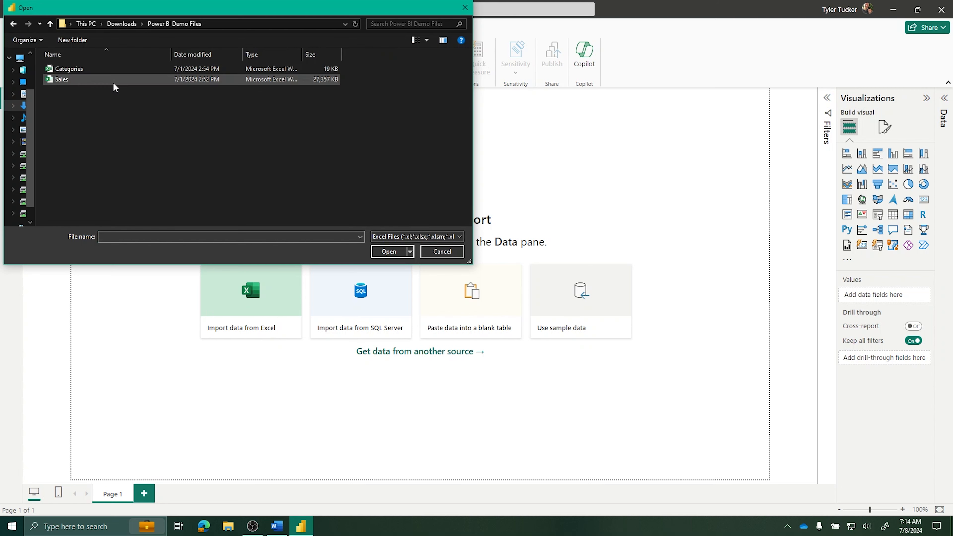
left_click(48, 80)
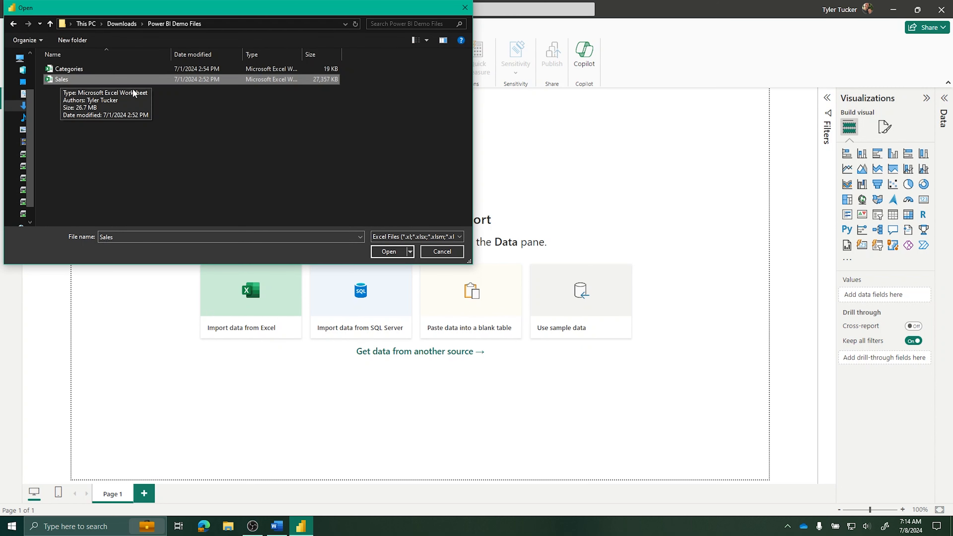
left_click(405, 255)
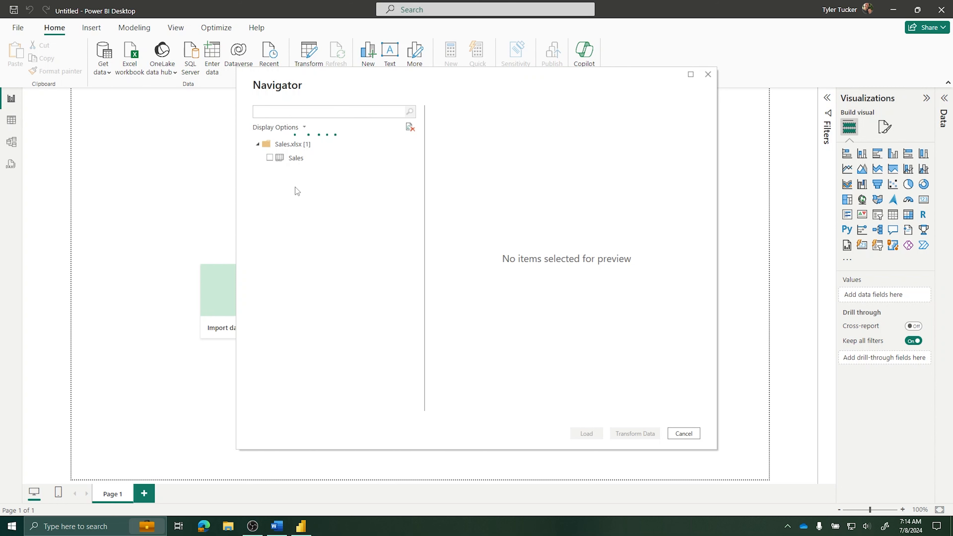
Step: Select the Sales sheet, preview its columns and rows, and load it into the report
left_click(269, 157)
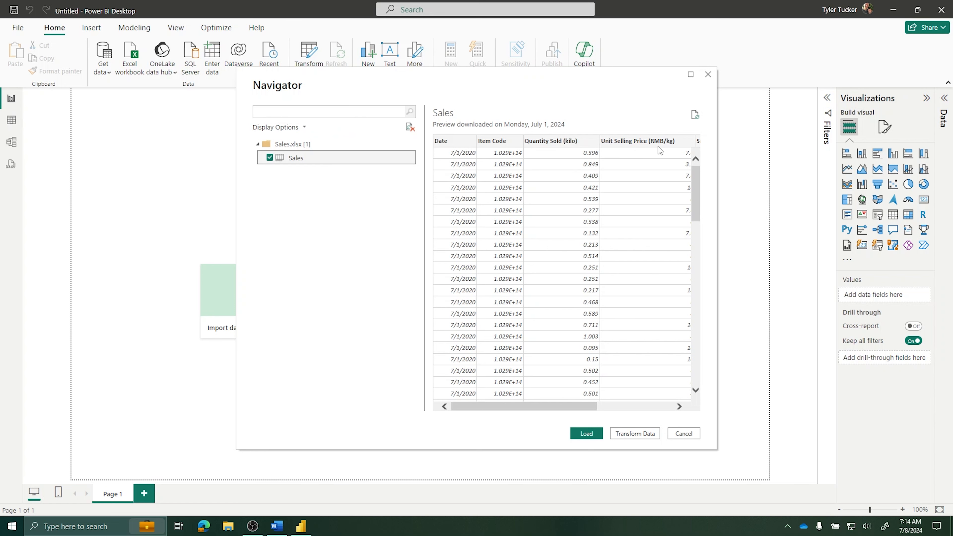
left_click_drag(547, 408, 622, 410)
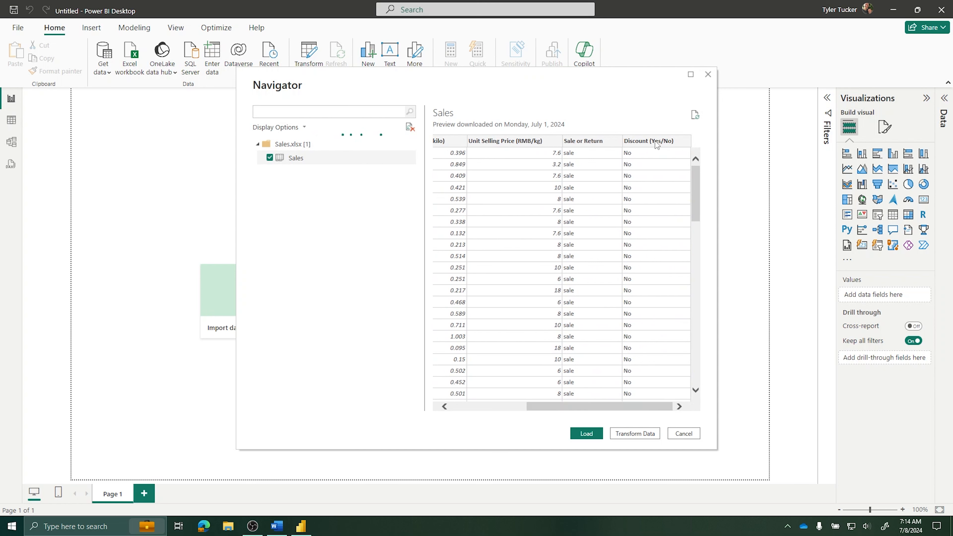
left_click_drag(626, 407, 527, 420)
scroll(464, 200, "down", 9)
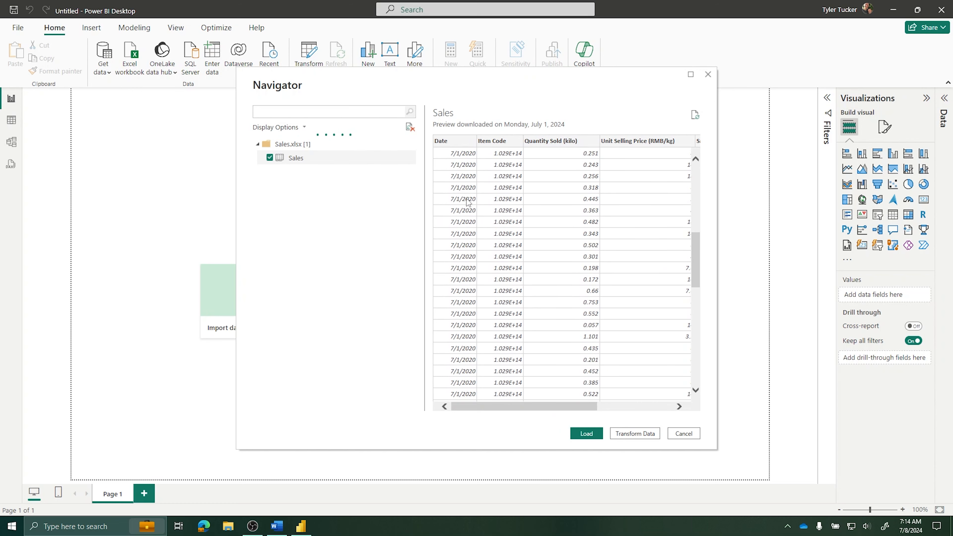
scroll(467, 204, "up", 10)
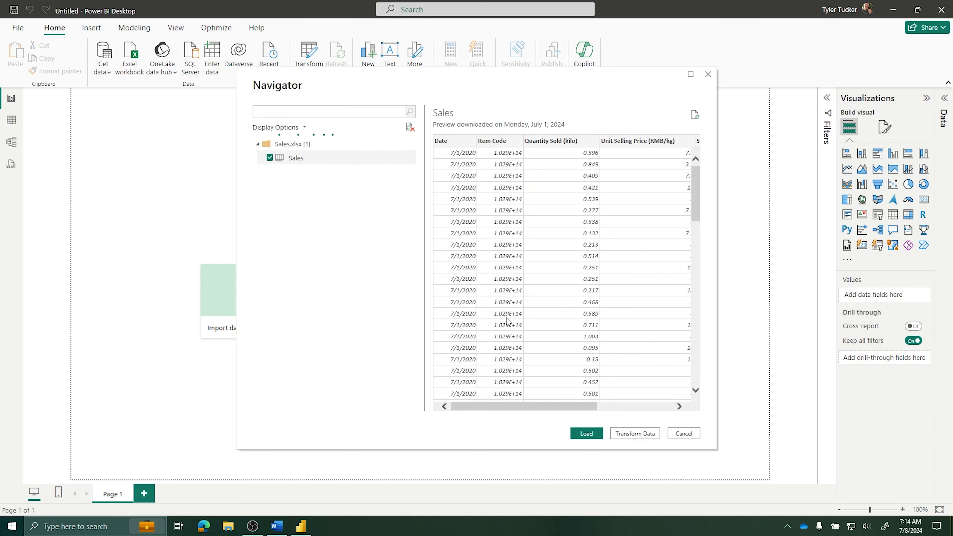
left_click(587, 436)
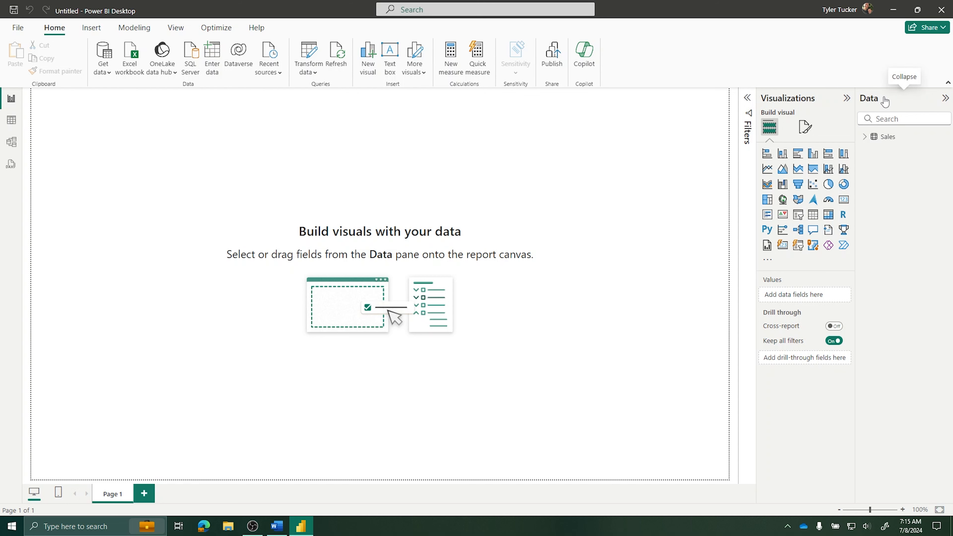
Step: Expand the Sales table's field list and widen the Data pane to fit the full field names
left_click(865, 137)
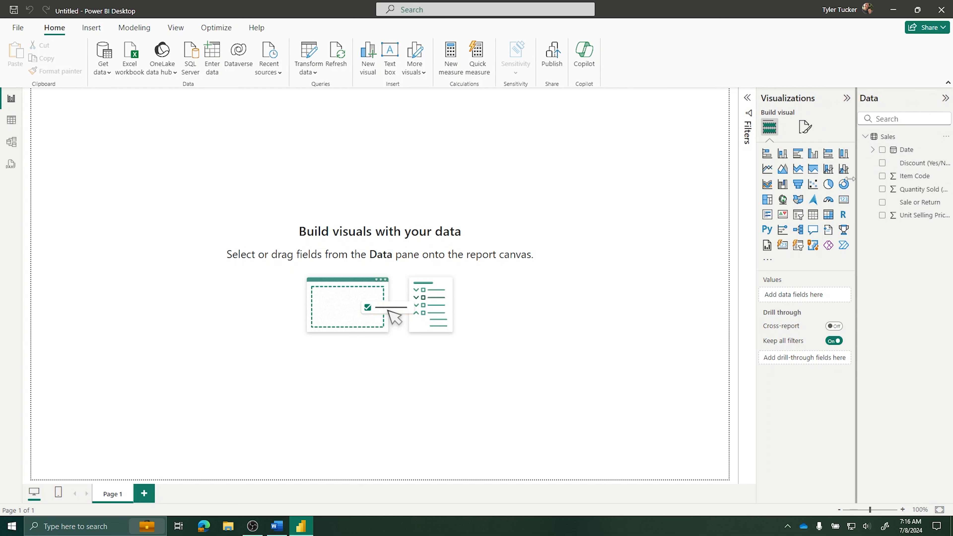
left_click_drag(857, 176, 820, 176)
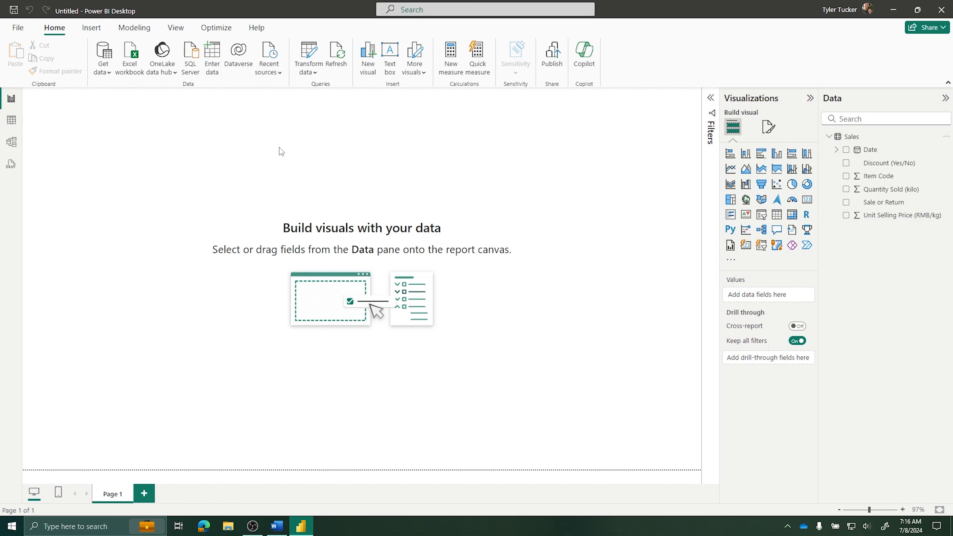
Step: Import the Categories sheet from the Categories Excel workbook and open it for transformation in Power Query Editor
left_click(130, 55)
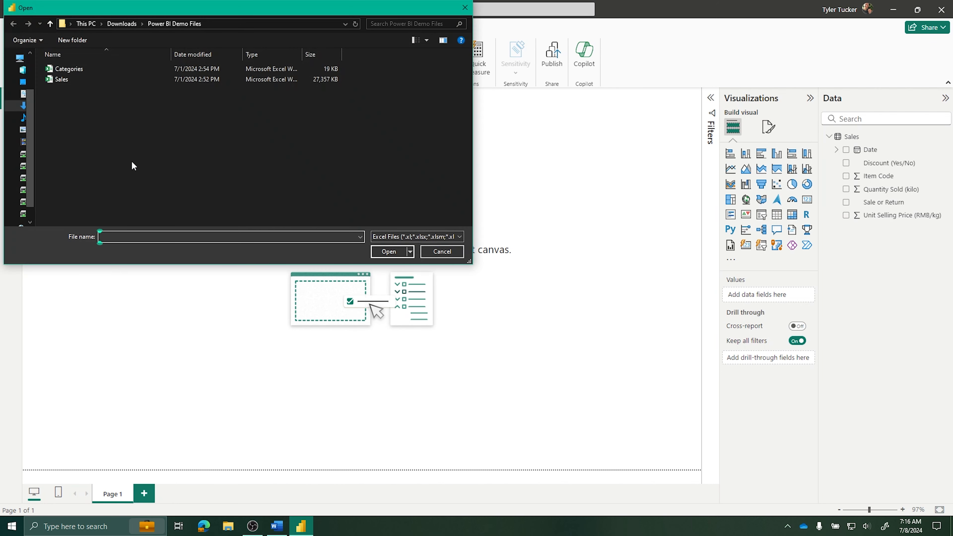
left_click(74, 68)
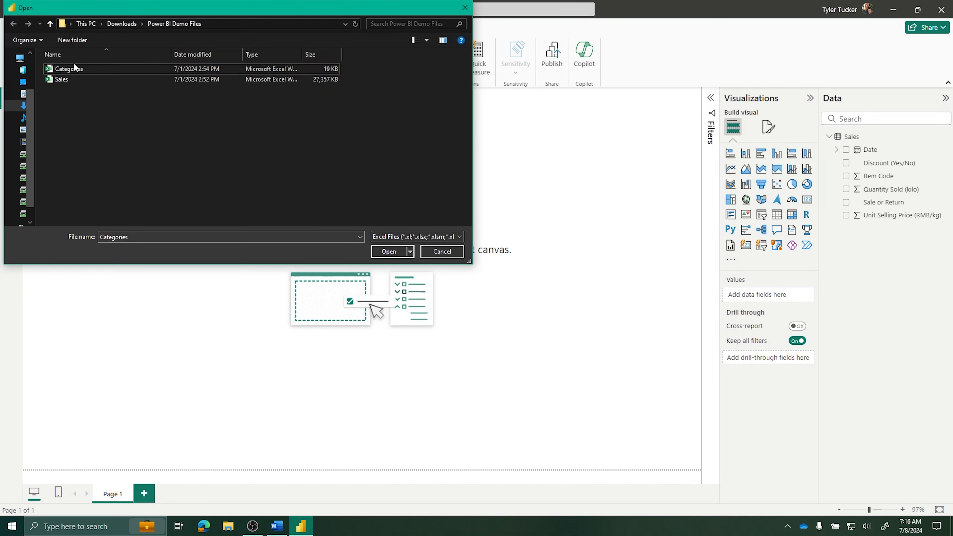
left_click(386, 252)
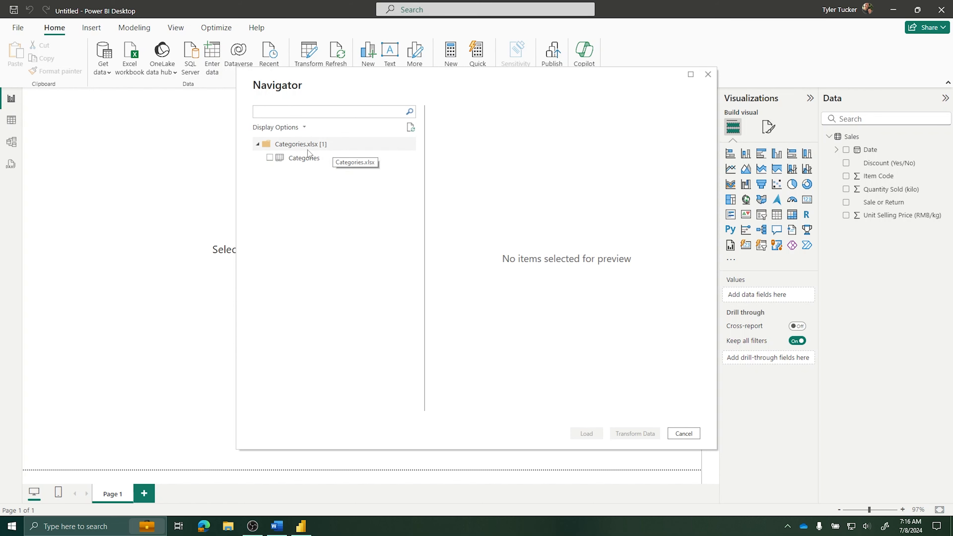
left_click(270, 158)
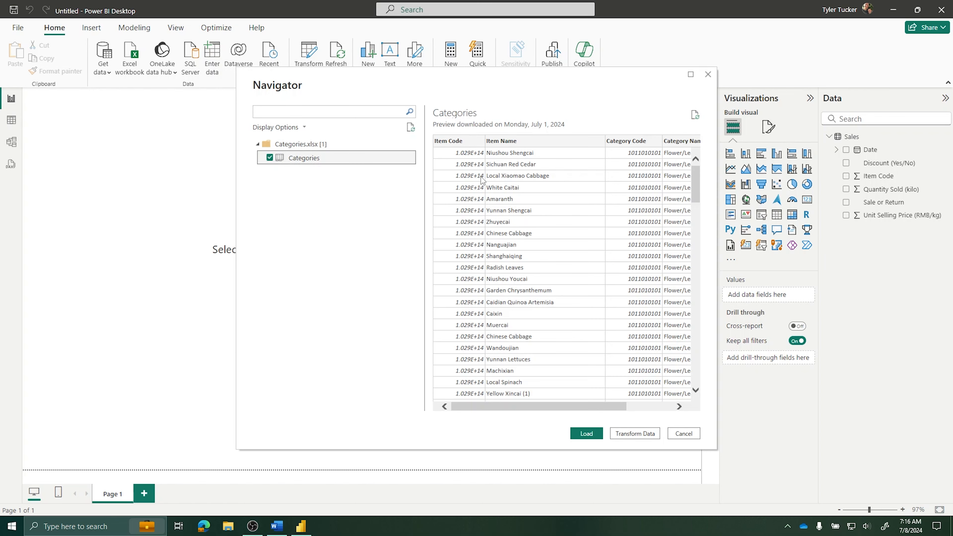
scroll(559, 173, "right", 3)
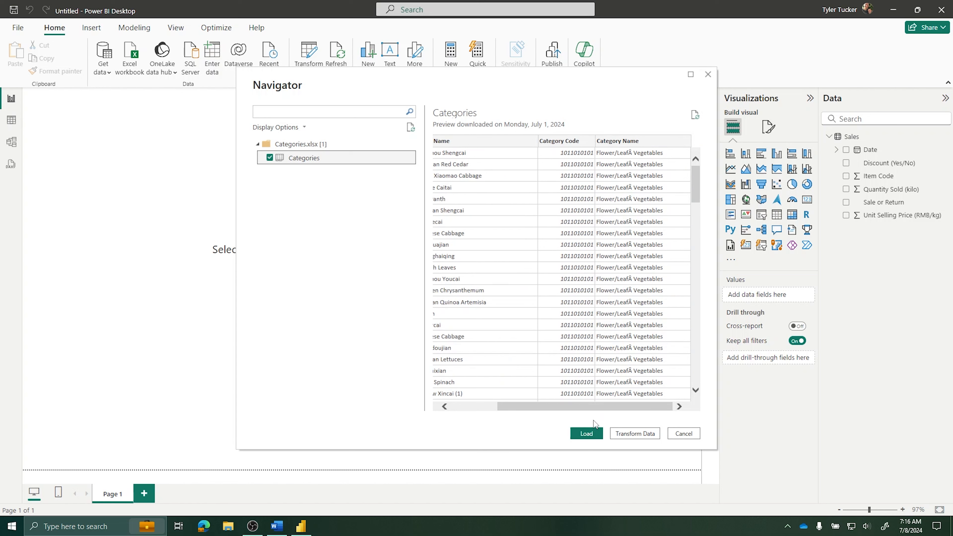
left_click(652, 435)
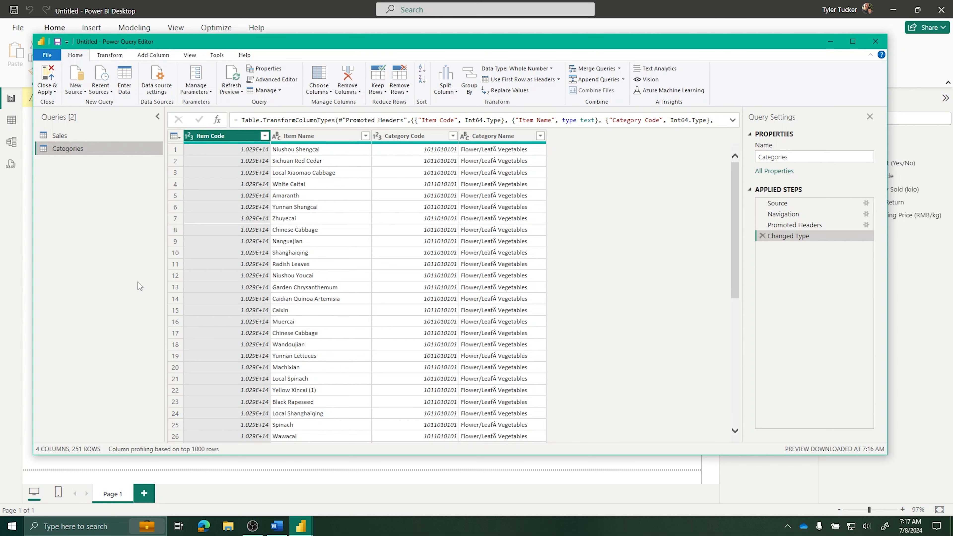
left_click_drag(198, 48, 209, 99)
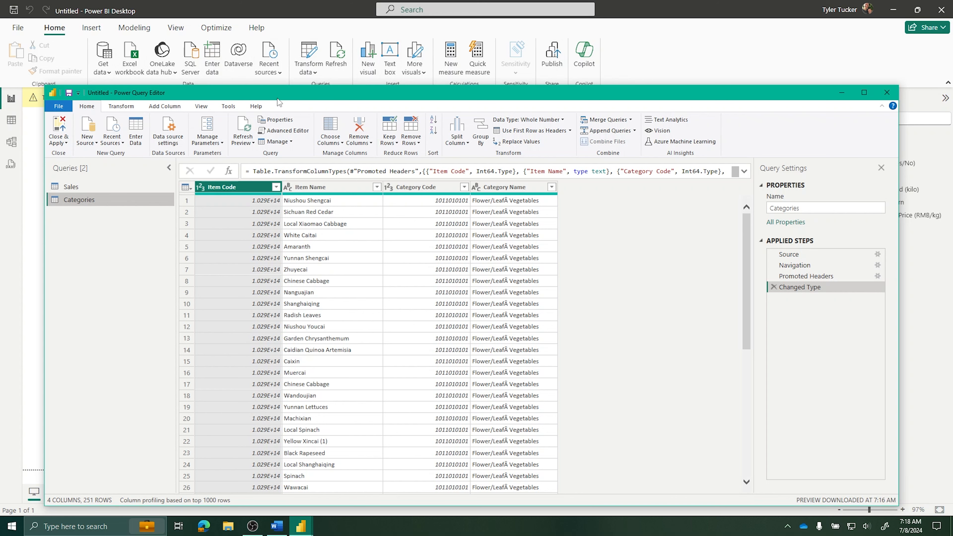
left_click_drag(274, 98, 261, 49)
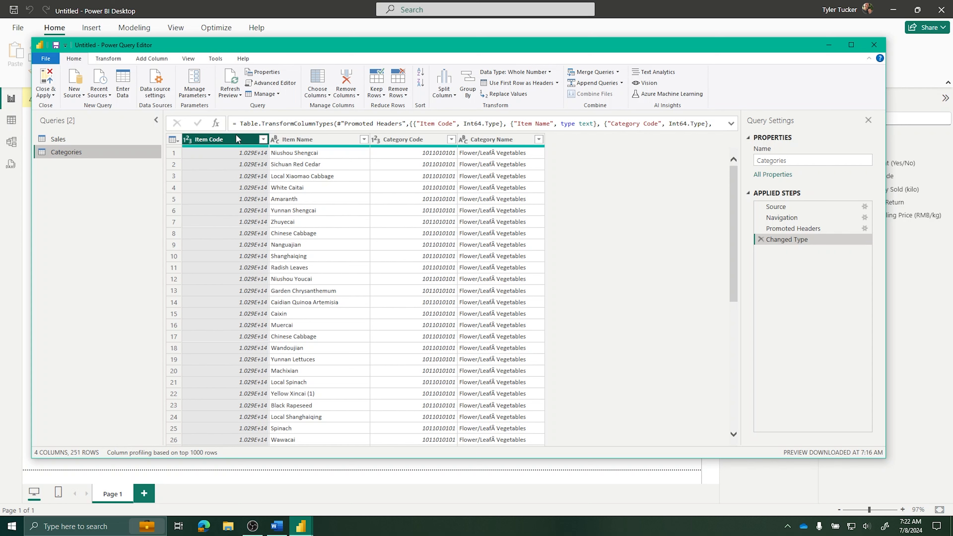
Step: Change the Item Code column of the Categories query to Text as a new step and inspect its formula
left_click(531, 74)
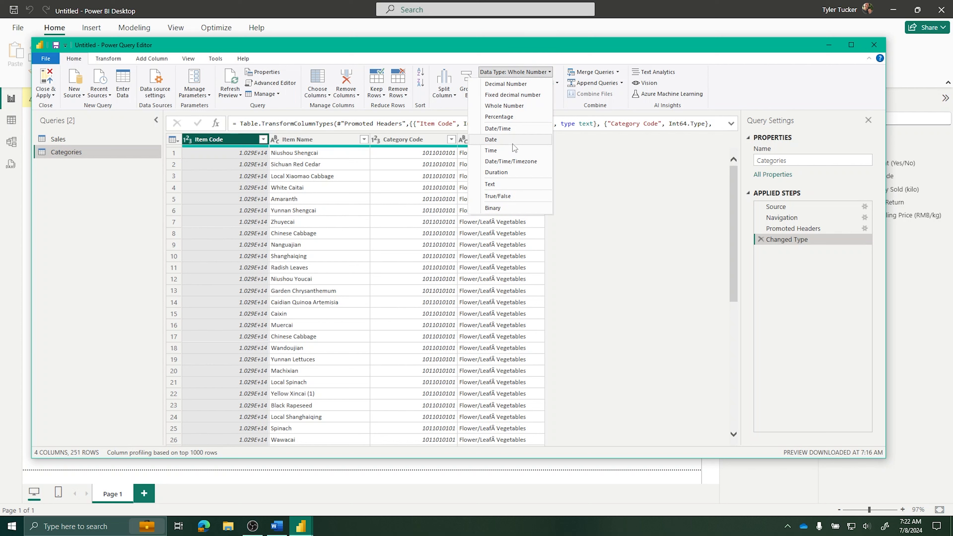
left_click(505, 184)
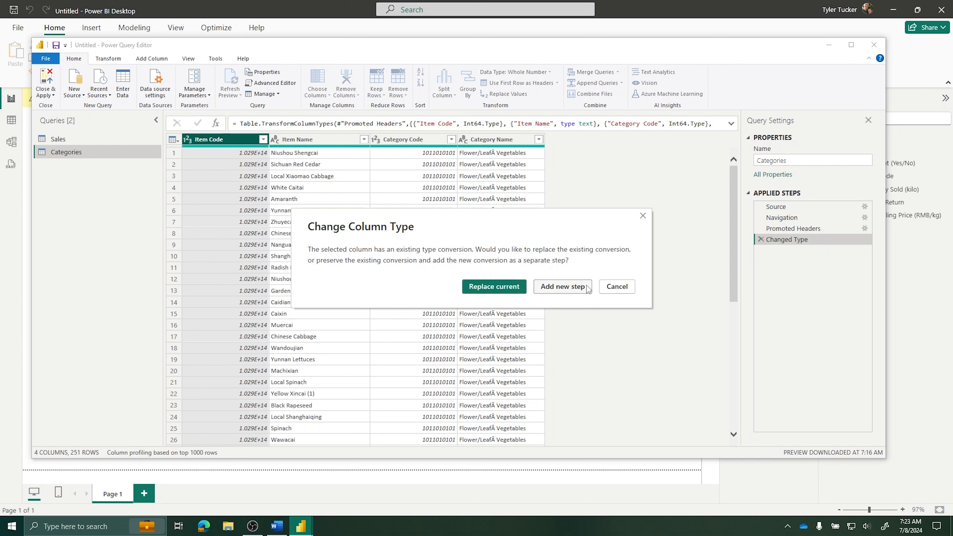
left_click(557, 290)
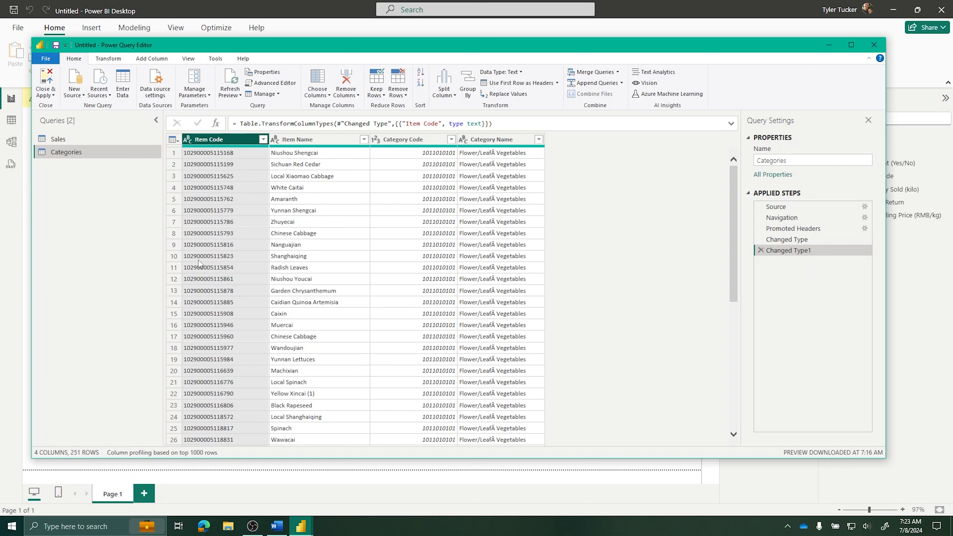
left_click_drag(234, 123, 506, 123)
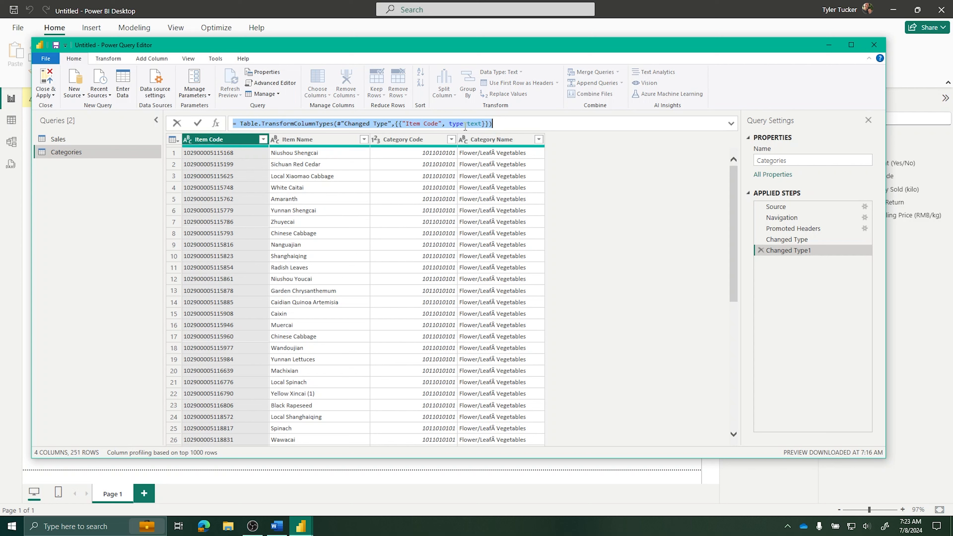
left_click(523, 124)
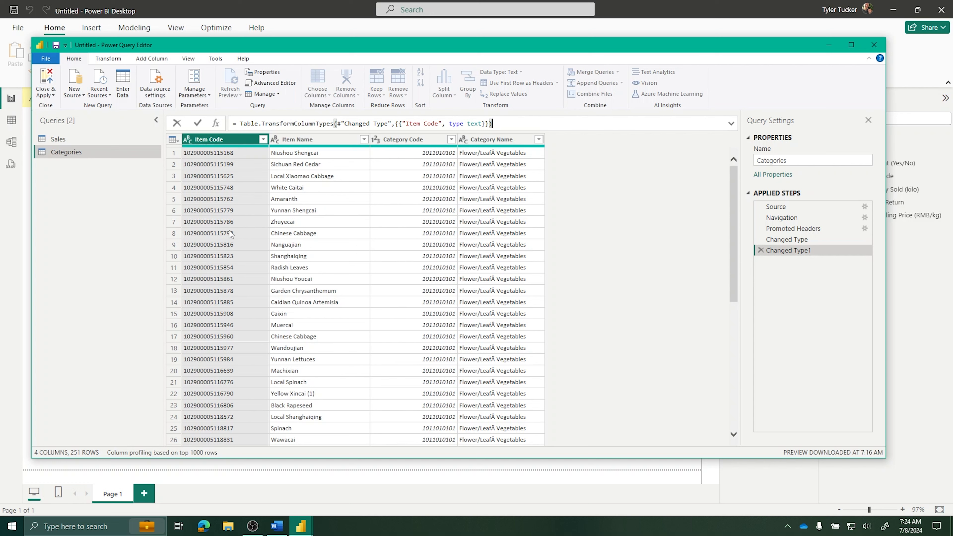
Step: Delete the last applied step, which converts Item Code to Text, from the Categories query
left_click(760, 250)
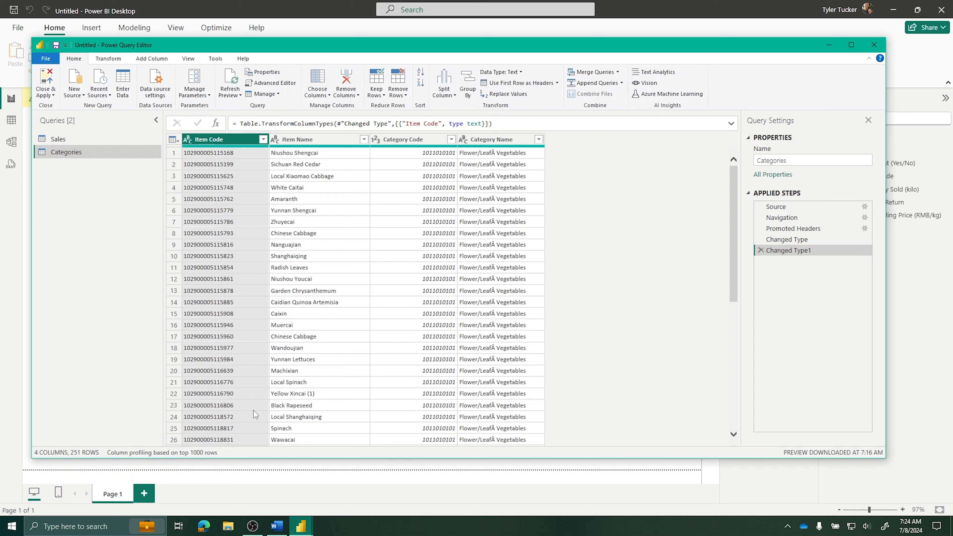
left_click(760, 250)
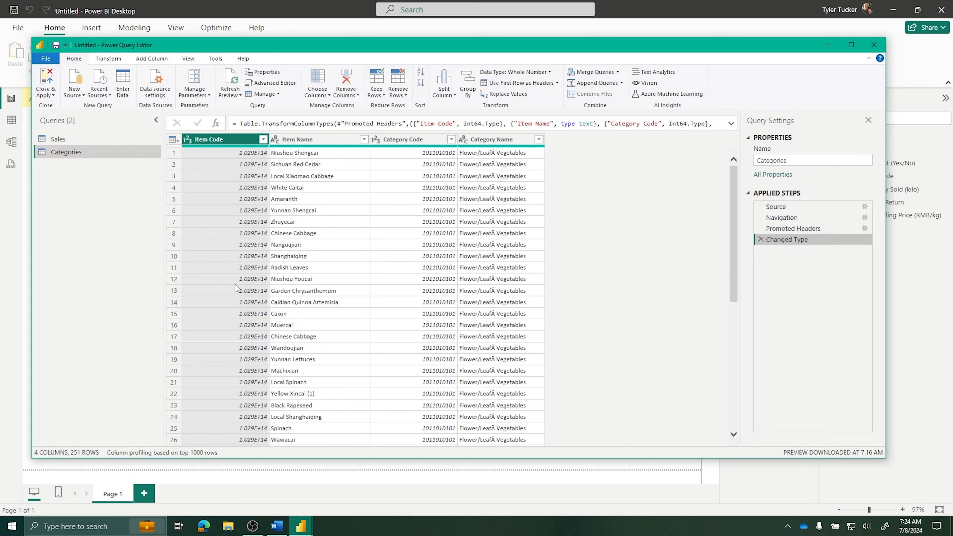
Step: Look through the list of filter values for the Item Name column of the Categories query
left_click(296, 139)
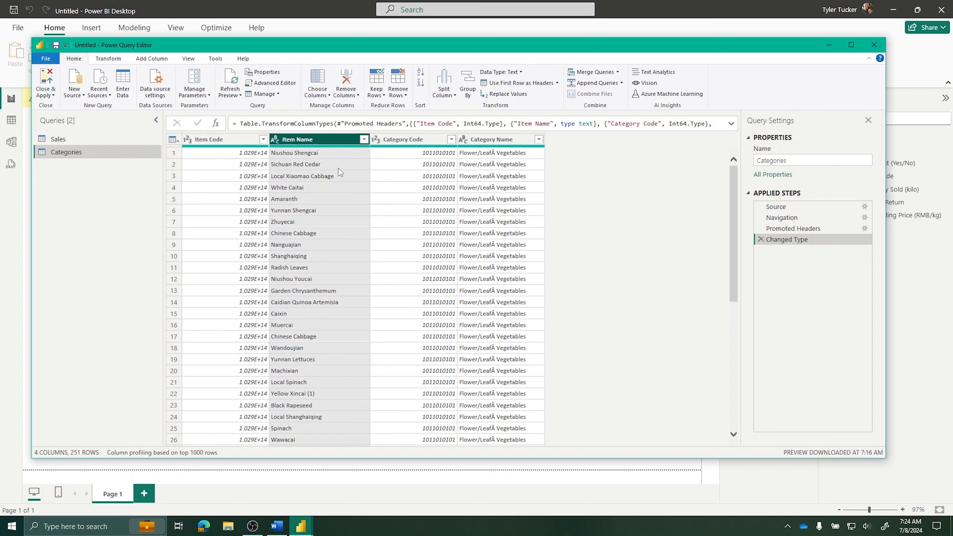
left_click(364, 139)
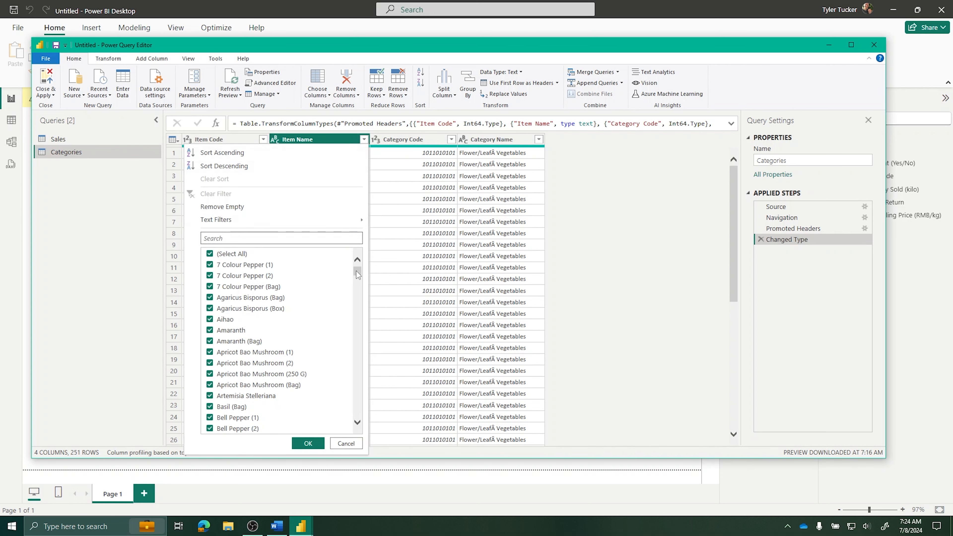
mouse_move(357, 272)
left_mouse_down()
mouse_move(350, 420)
mouse_move(361, 264)
left_mouse_up()
Step: Filter the Category Name column of the Categories query to show only Cabbage
left_click(538, 139)
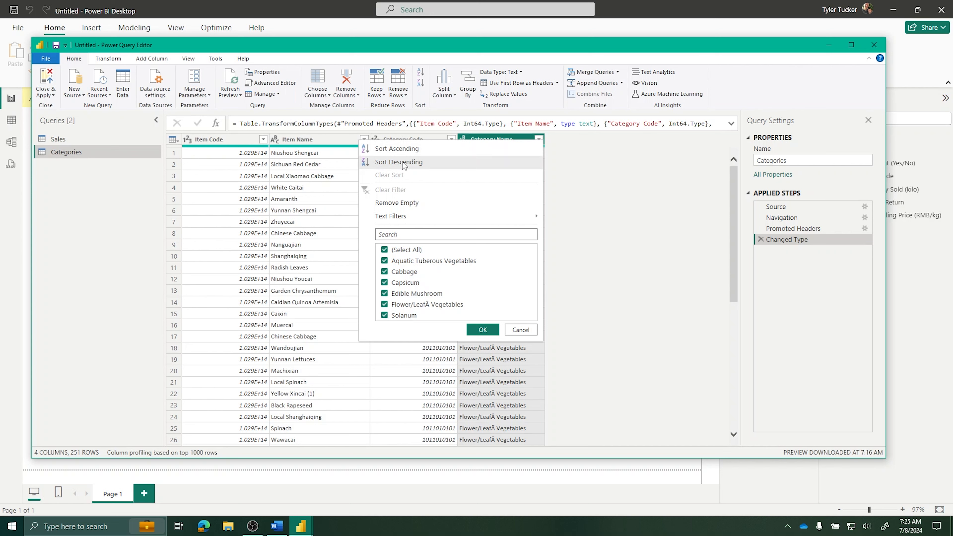
left_click(408, 235)
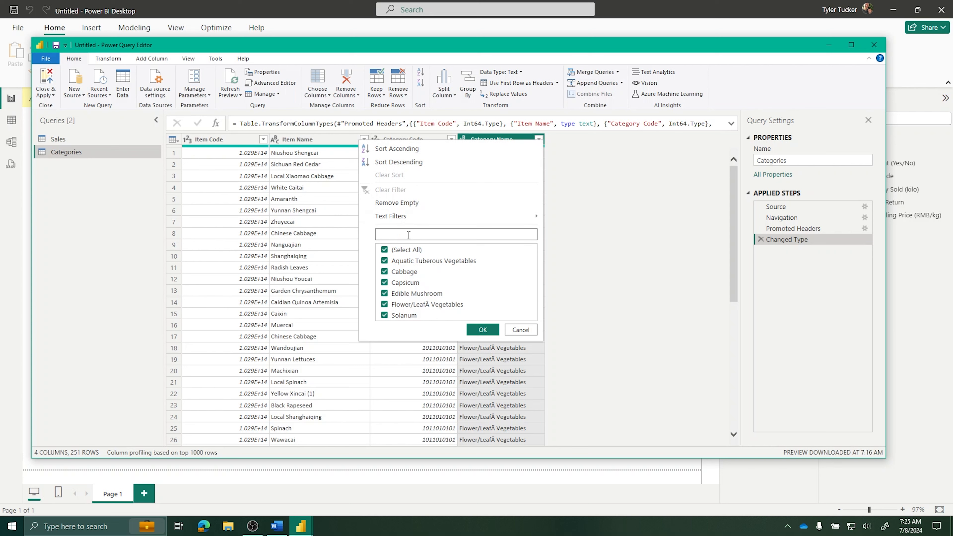
type("cabage")
key("BackSpace")
key("BackSpace")
key("BackSpace")
key("BackSpace")
key("BackSpace")
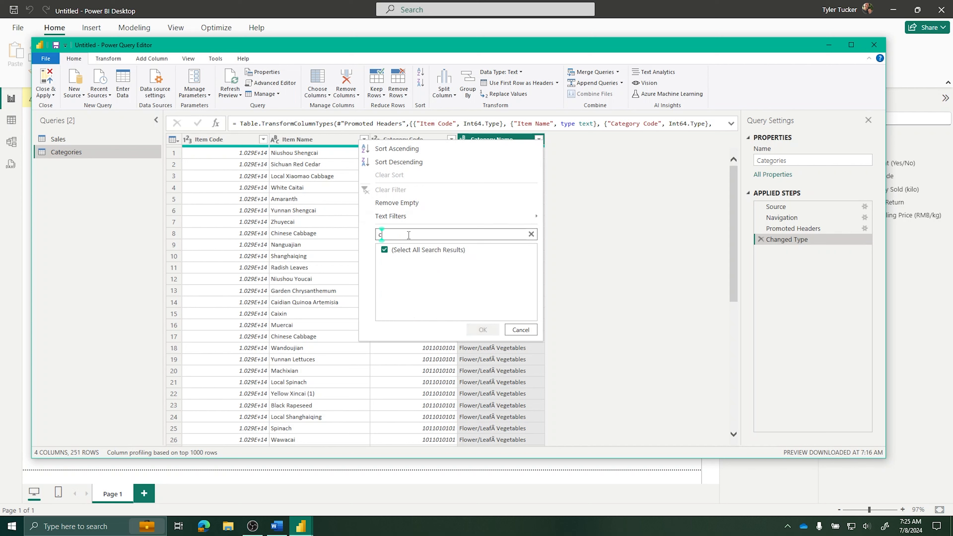
type("abbage")
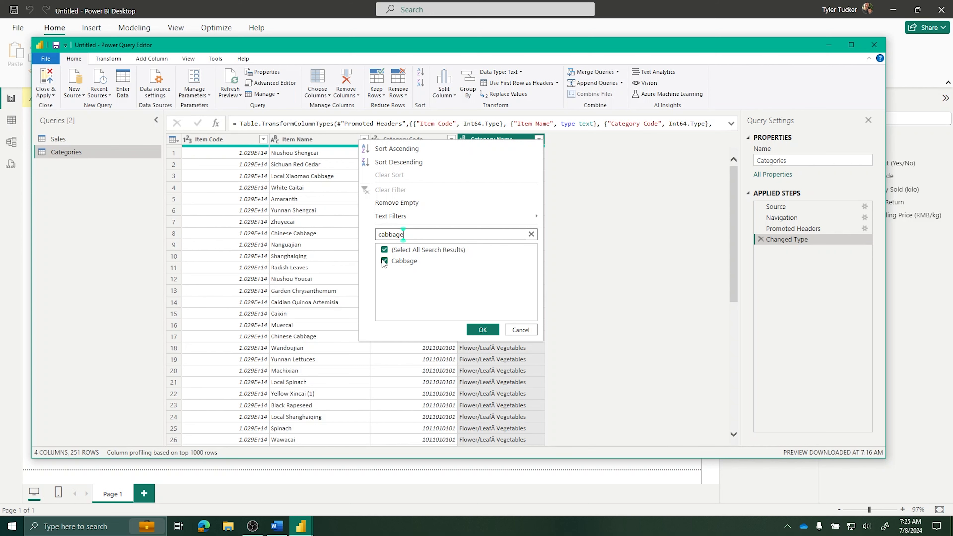
left_click(481, 330)
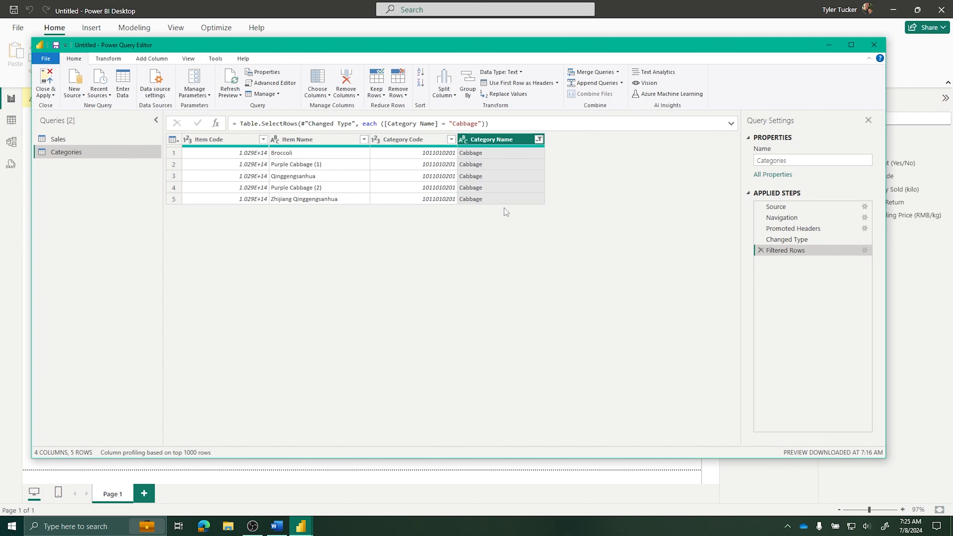
Step: Delete the Cabbage filter step from the Categories query and check the restored rows
left_click(760, 250)
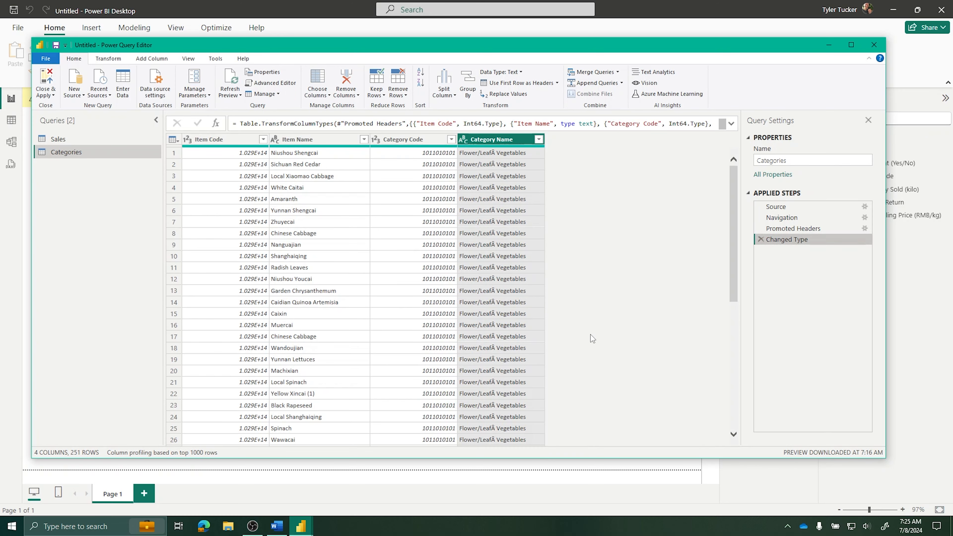
scroll(366, 280, "down", 8)
scroll(365, 281, "up", 8)
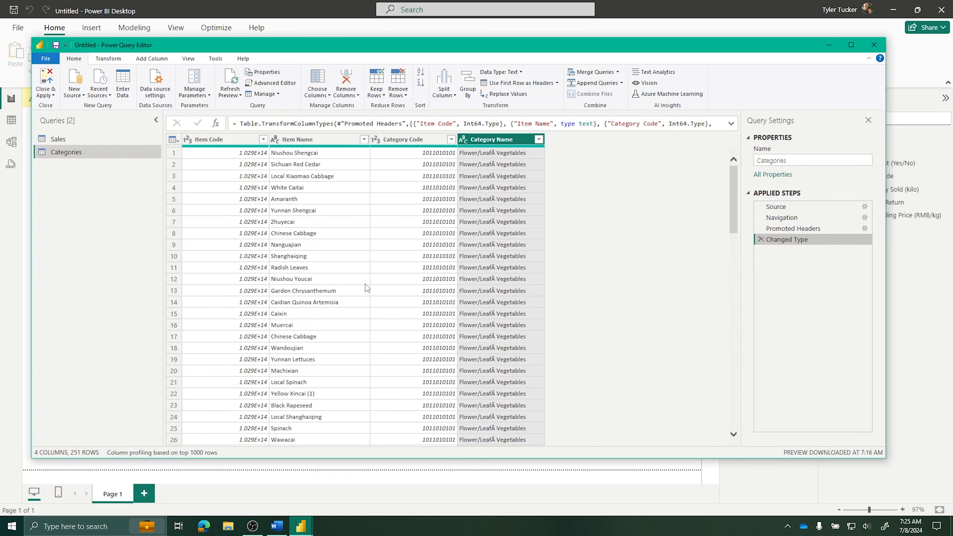
left_click(372, 294)
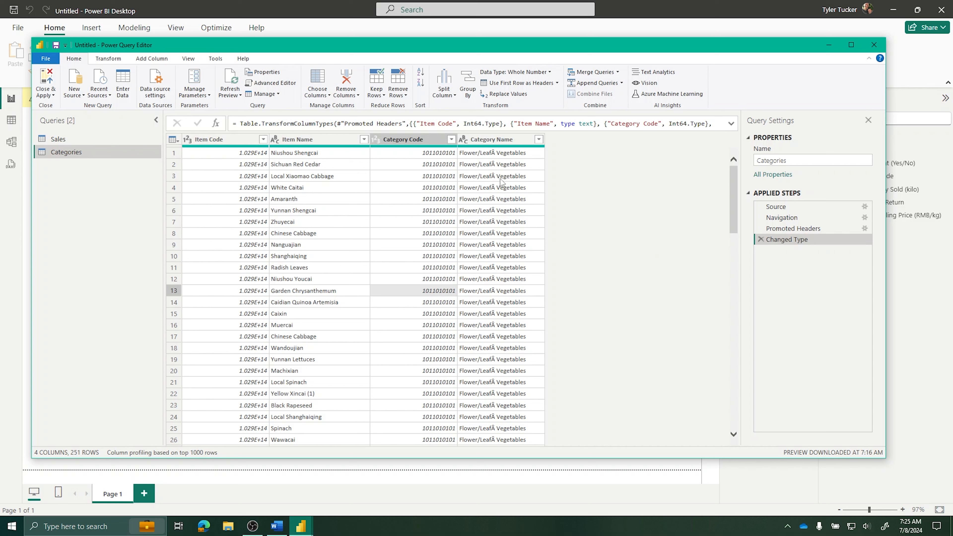
Step: Review the Category Name filter values and apply the filter with all categories selected
left_click(526, 142)
left_click(538, 139)
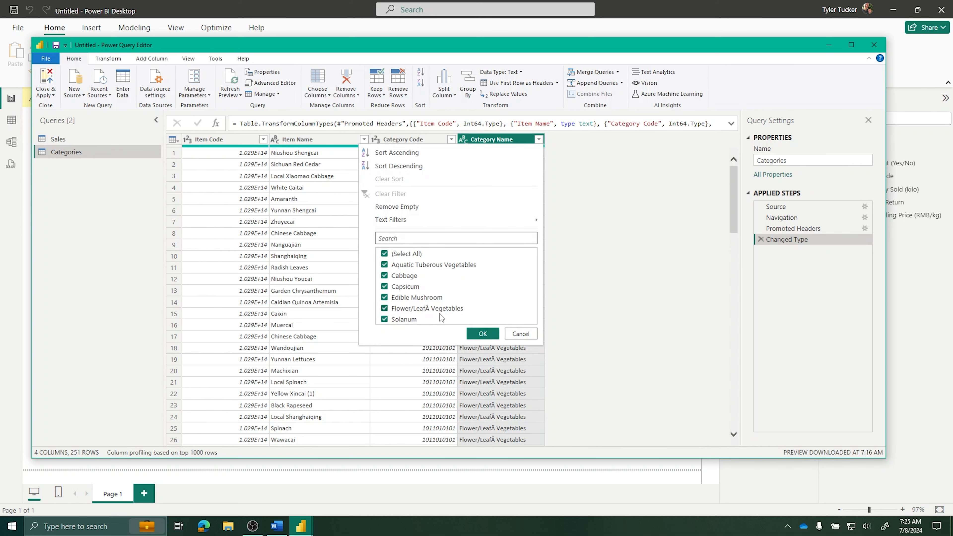
left_click(482, 333)
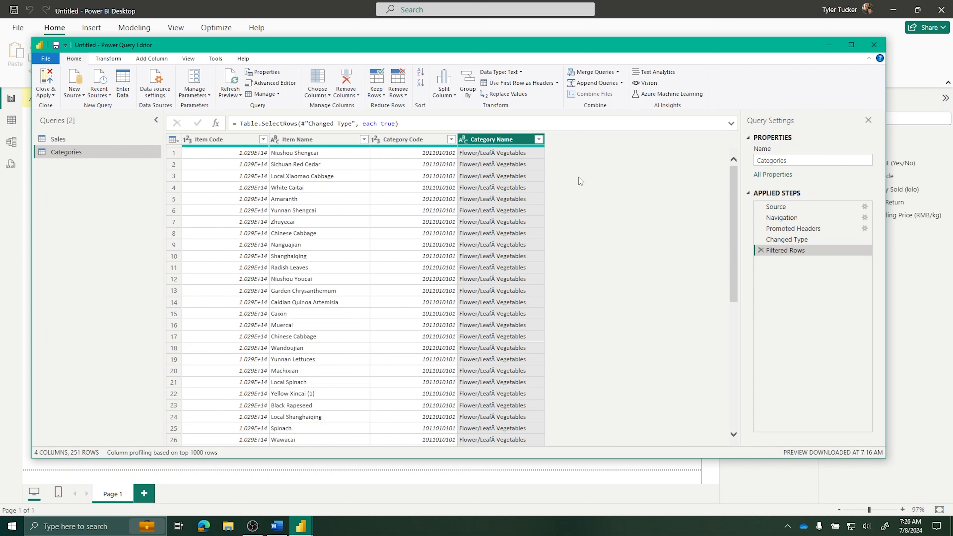
Step: Replace the text "LeafÂ" with "Leafy" in the Category Name column of the Categories query
right_click(504, 138)
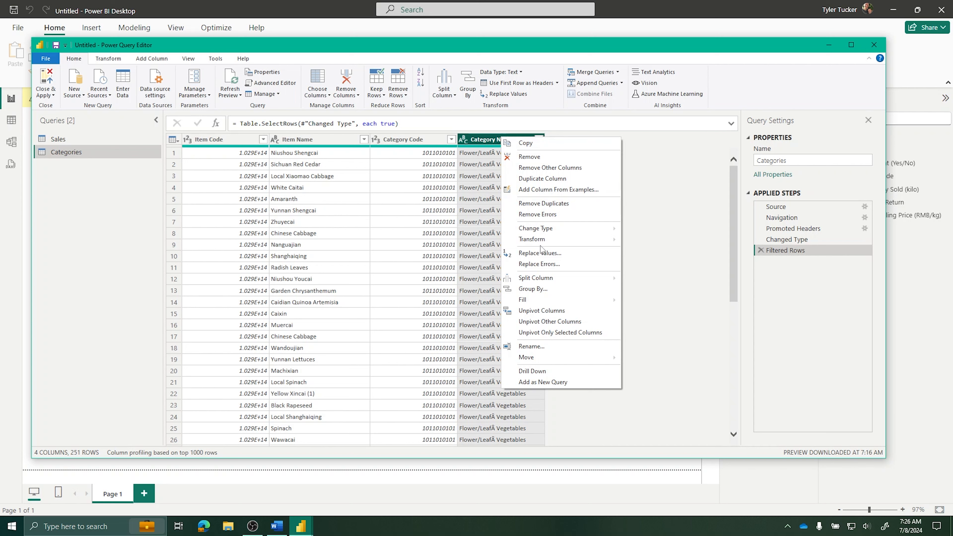
left_click(545, 252)
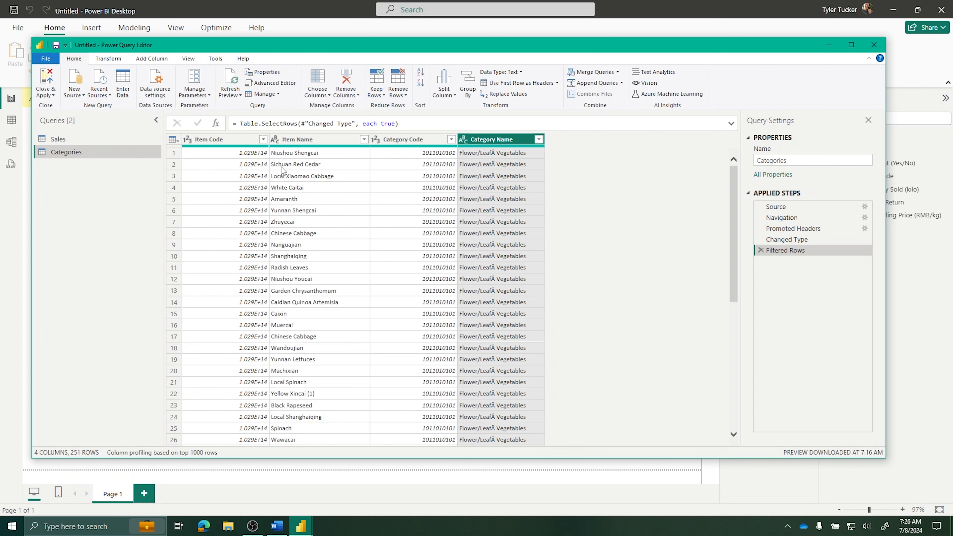
left_click(501, 94)
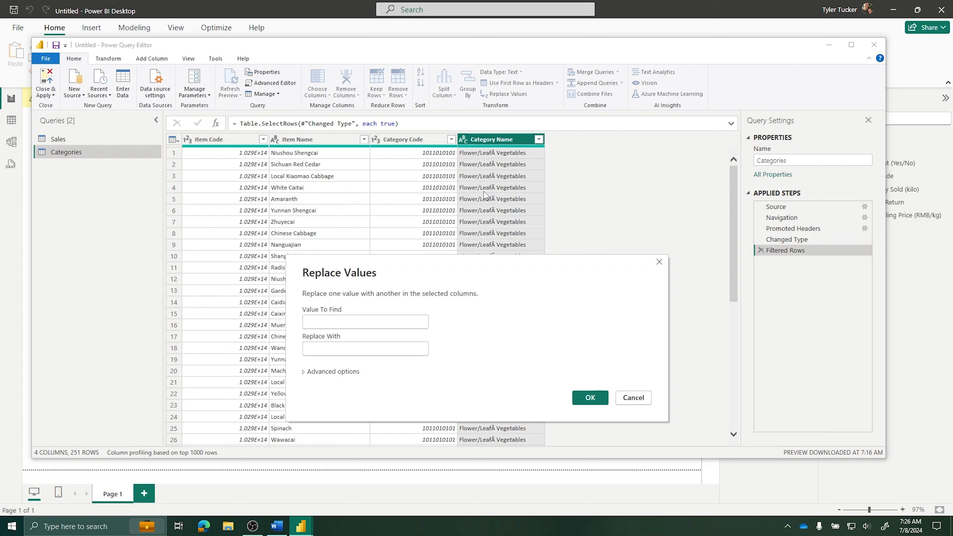
left_click(359, 321)
left_click(349, 323)
type("Leaf")
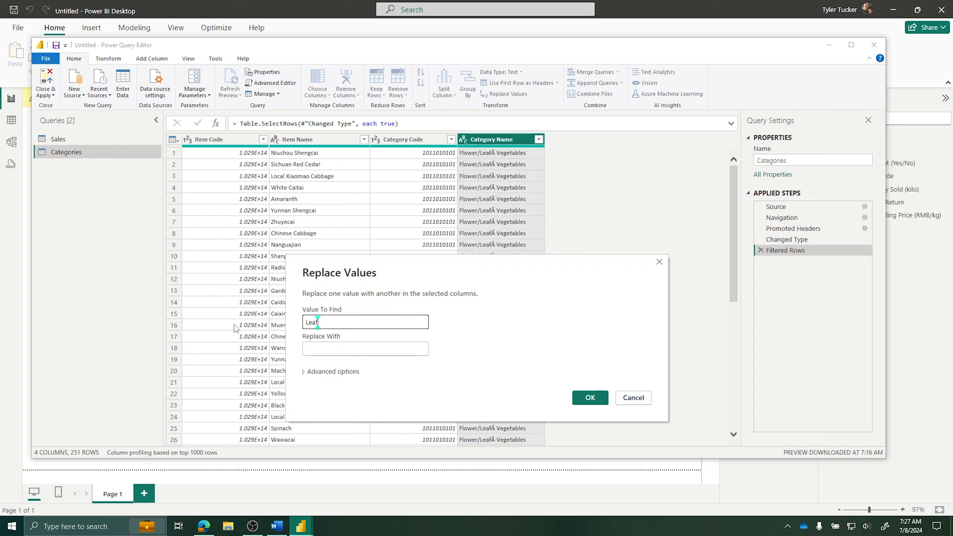
type("Â")
left_click(318, 349)
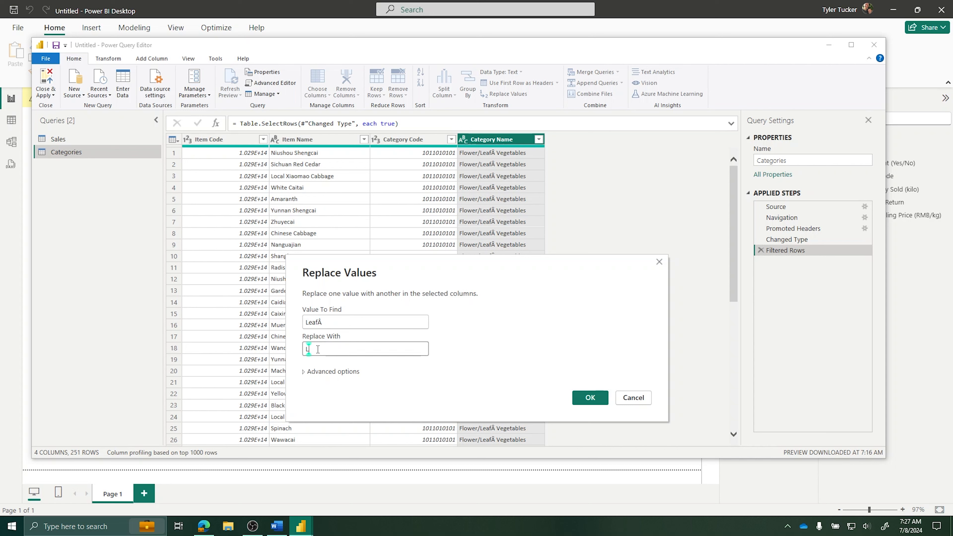
type("Leafy")
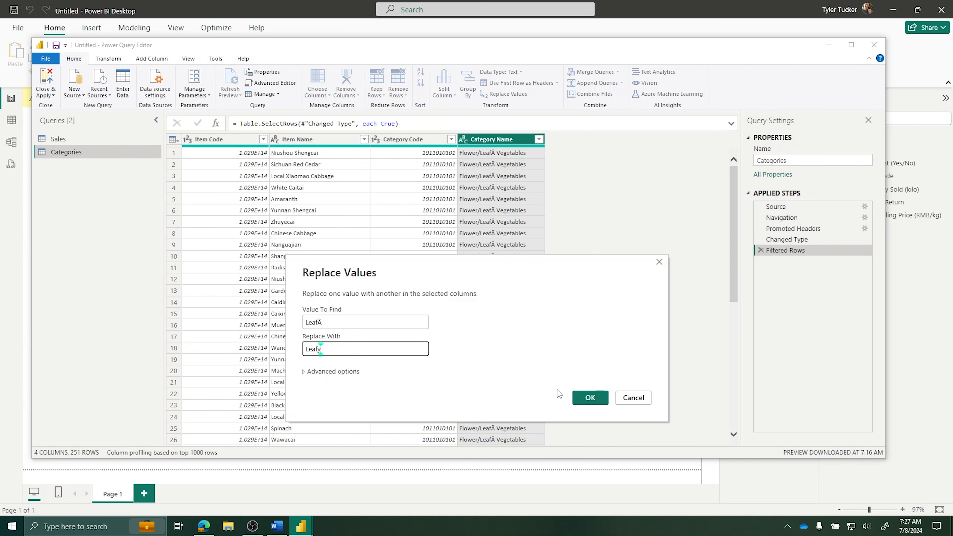
left_click(599, 398)
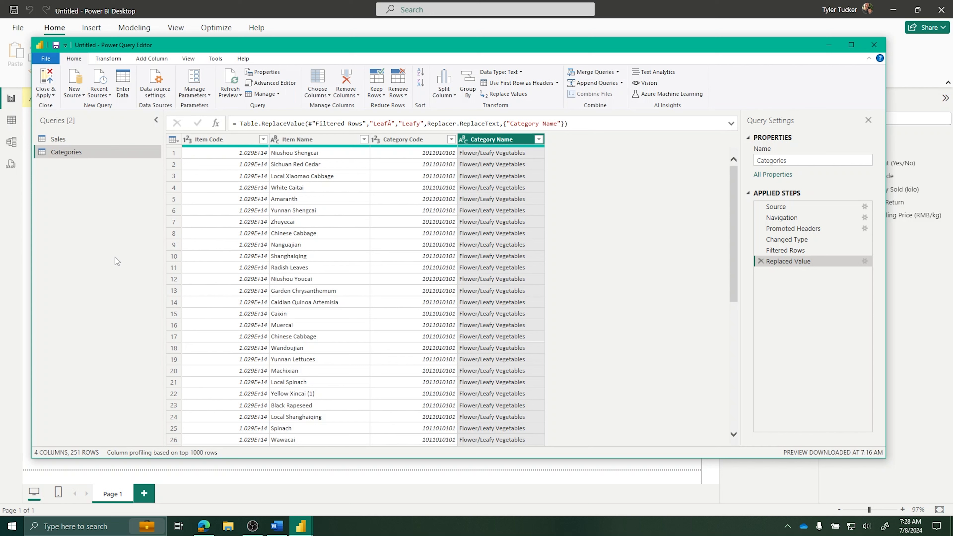
Step: Switch to the Sales query and examine each column from Date through Discount (Yes/No)
left_click(63, 139)
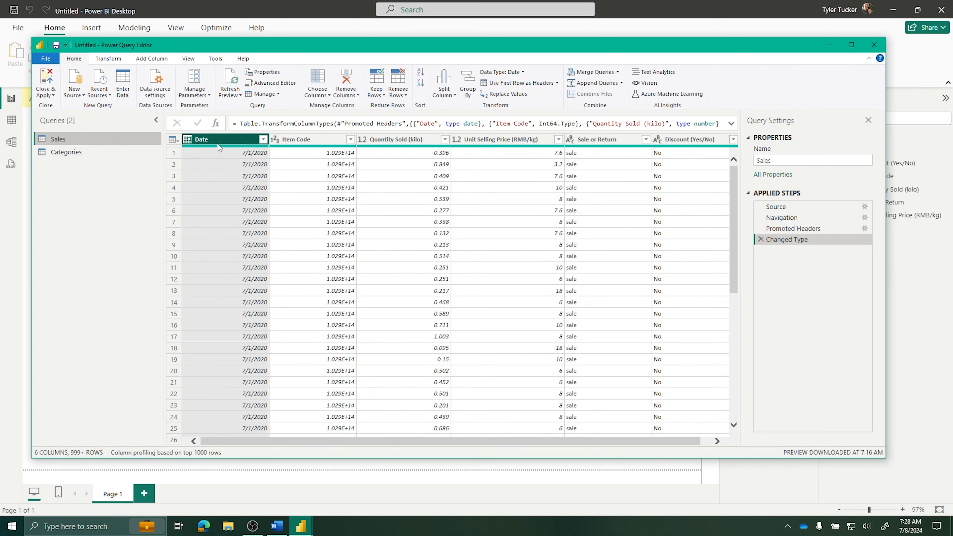
left_click(312, 139)
left_click(424, 139)
left_click(488, 140)
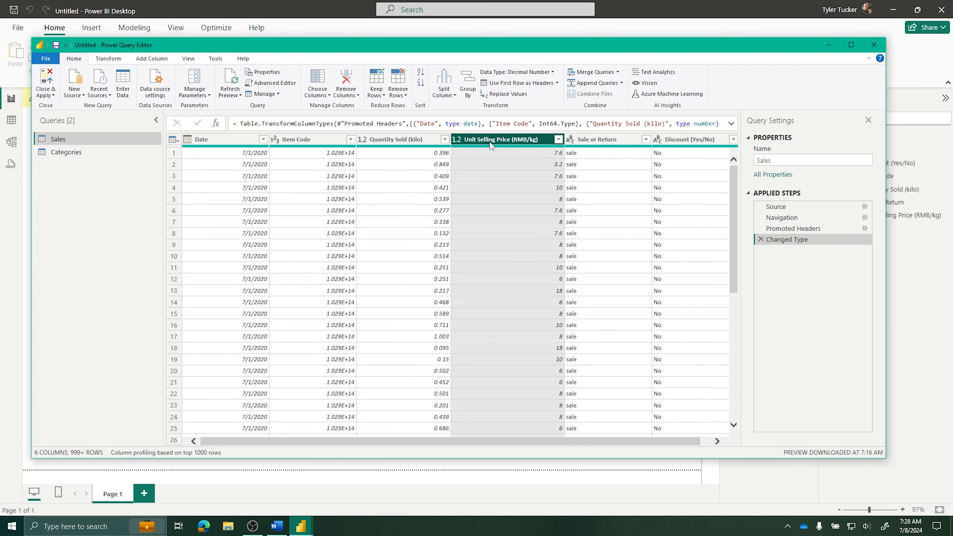
left_click(617, 141)
left_click(682, 142)
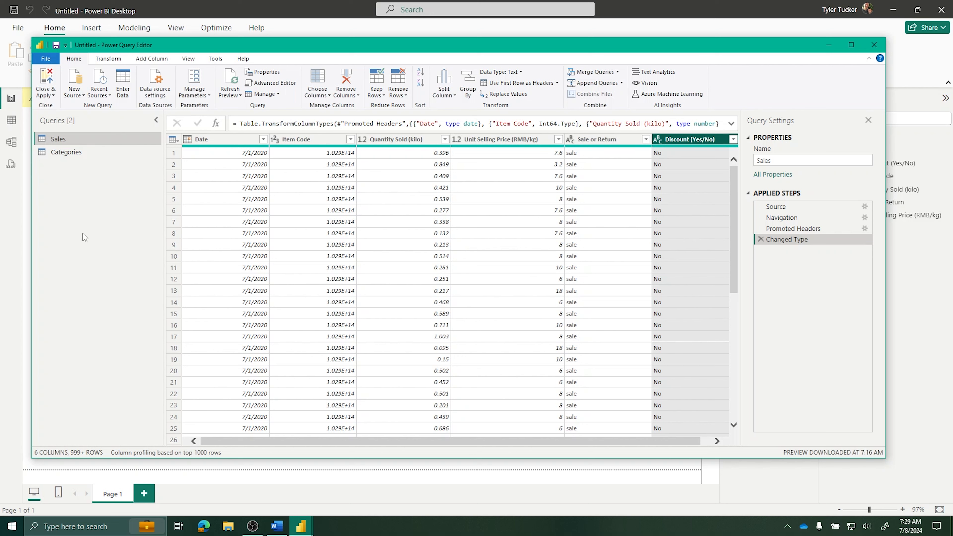
right_click(69, 140)
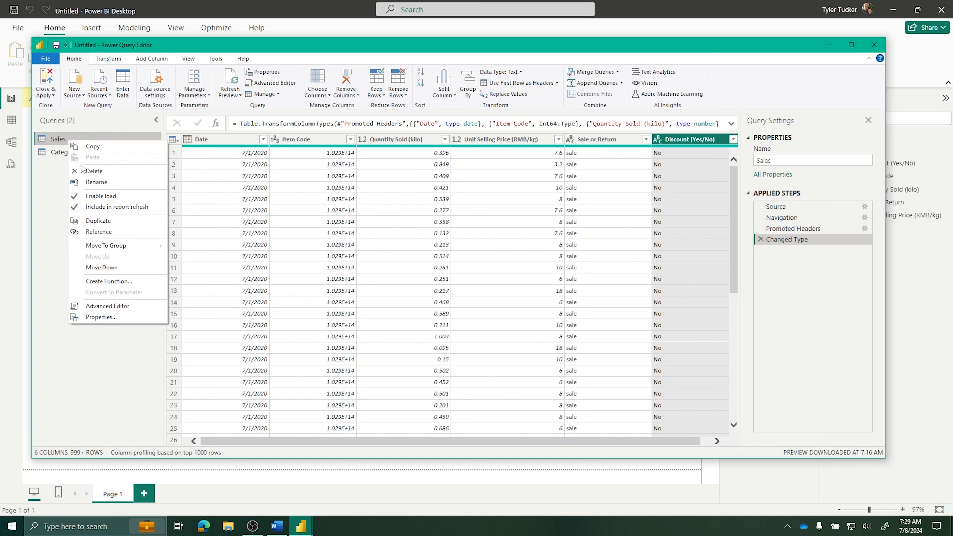
left_click(96, 182)
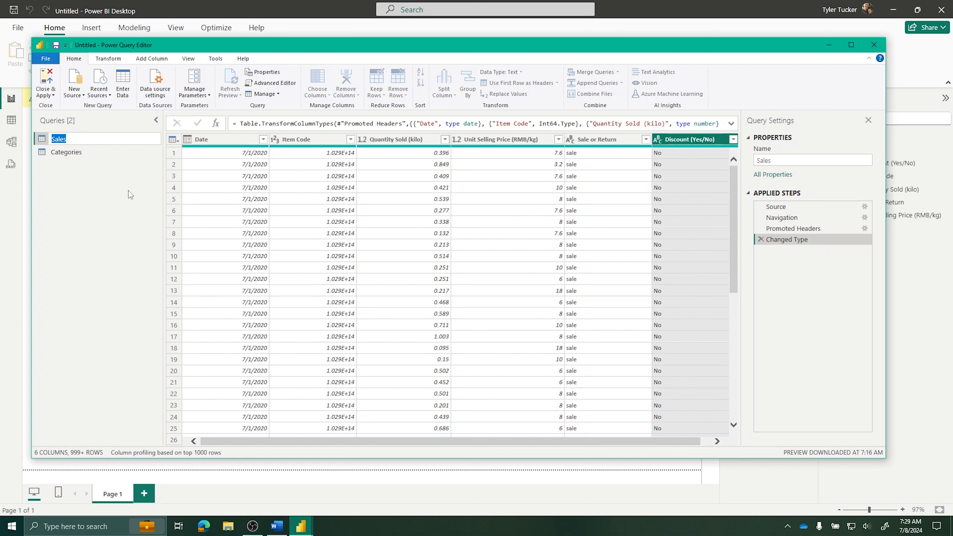
key("Return")
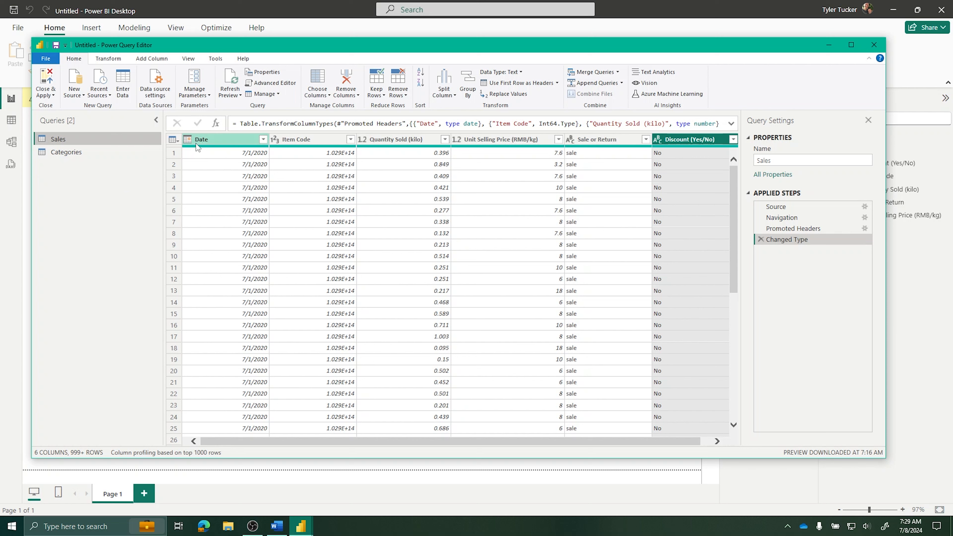
Step: Rename the Date column of the Sales query as "Sale Date"
right_click(207, 141)
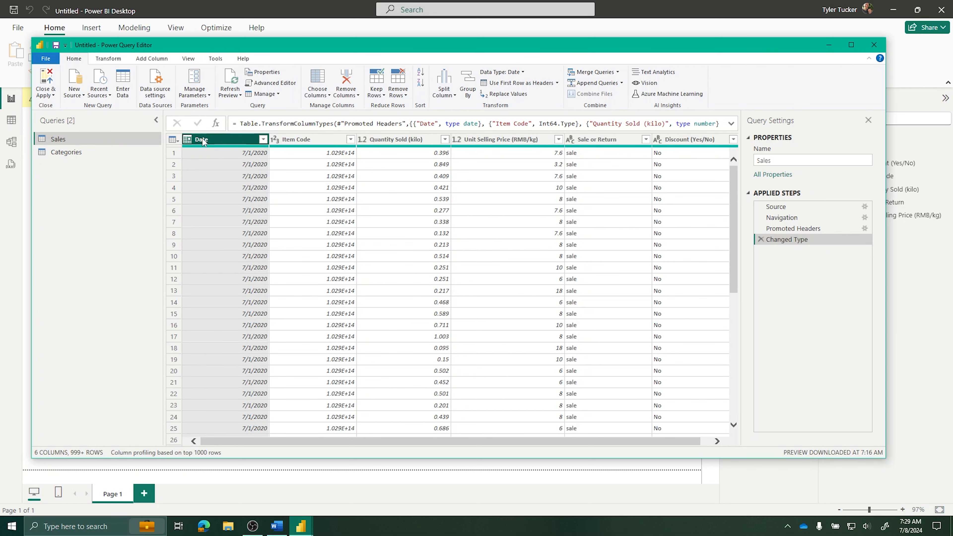
left_click(212, 142)
right_click(212, 140)
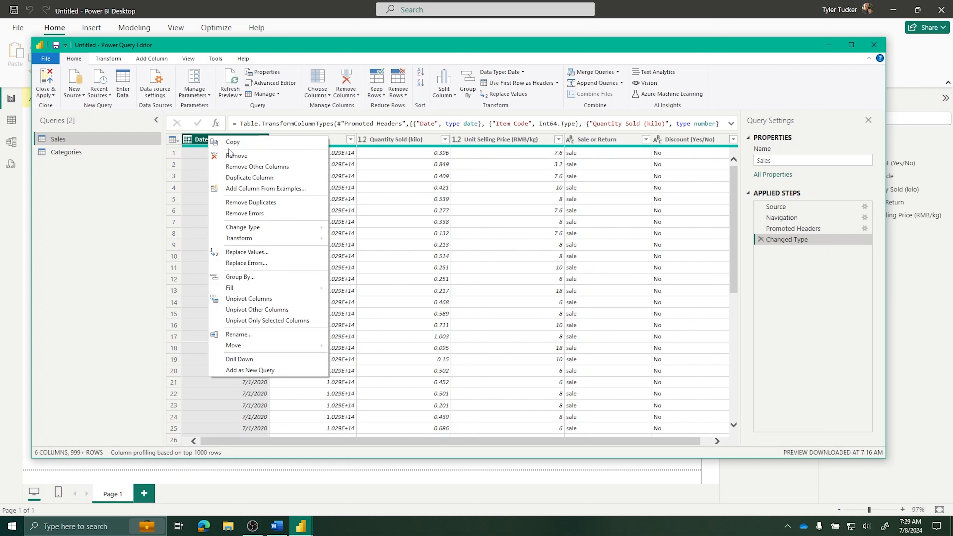
left_click(238, 335)
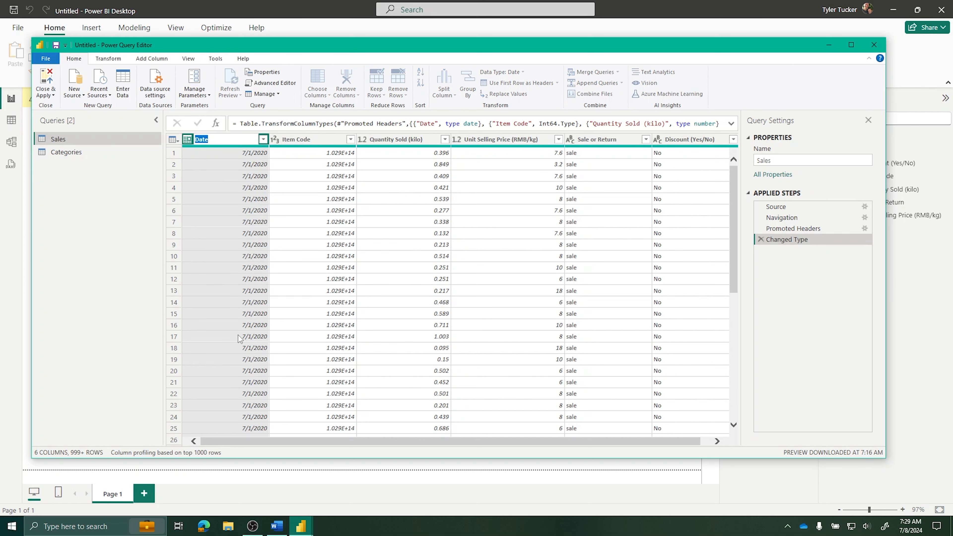
type("Saler")
key("BackSpace")
type("Date")
key("Return")
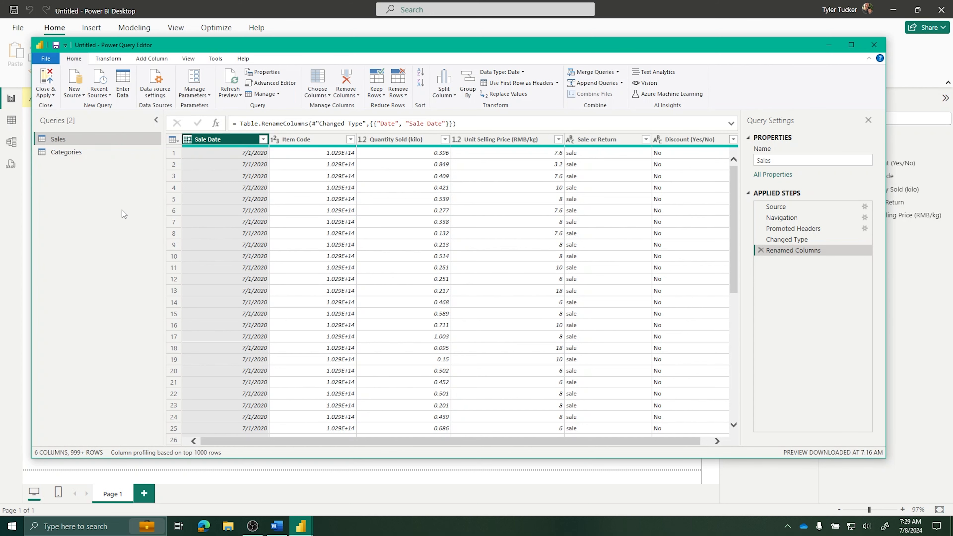
Step: Compare the Item Code columns of the Sales and Categories queries by switching between the two tables
left_click(308, 137)
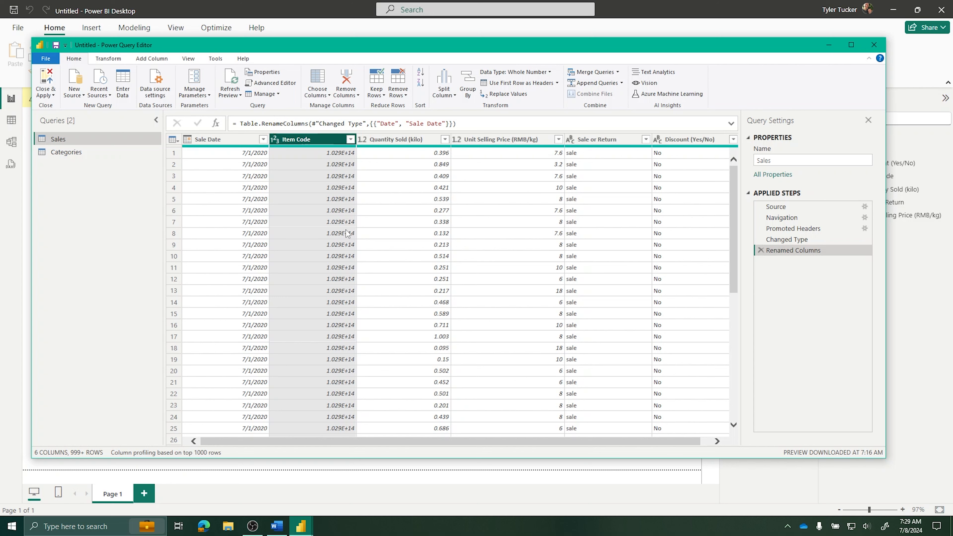
left_click(69, 152)
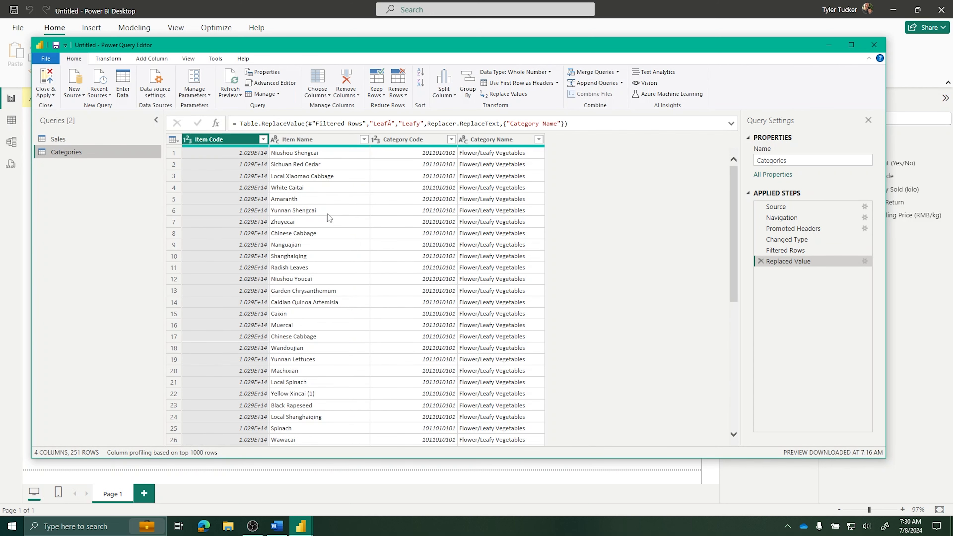
left_click(103, 140)
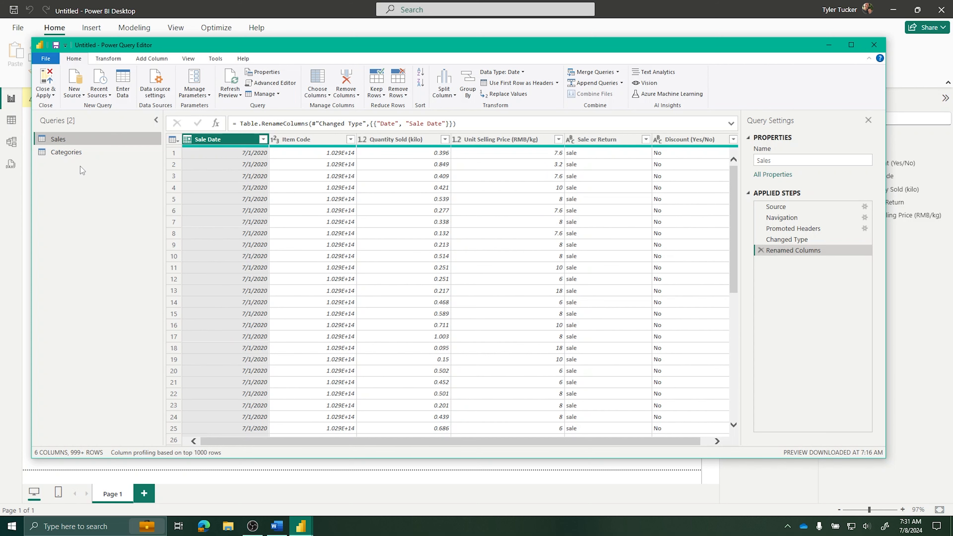
left_click(65, 153)
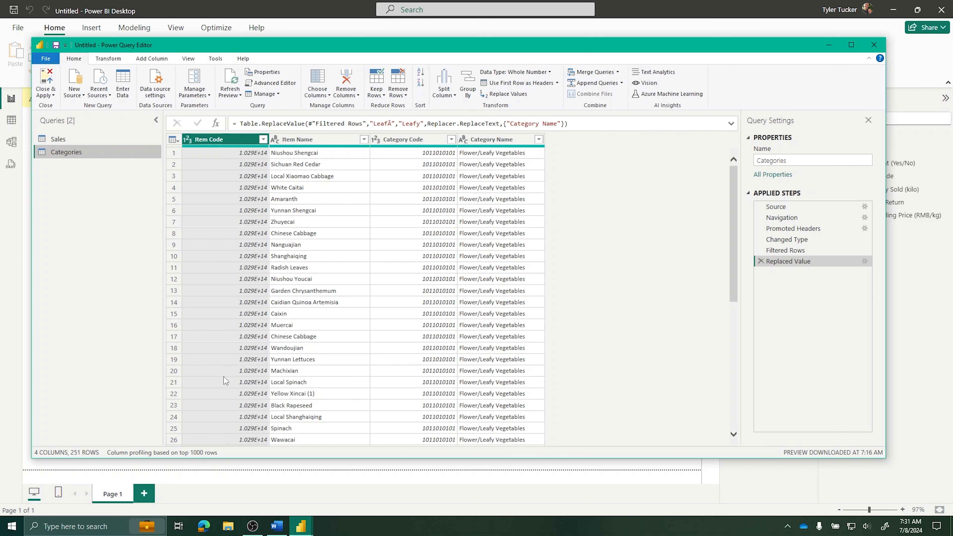
left_click(85, 139)
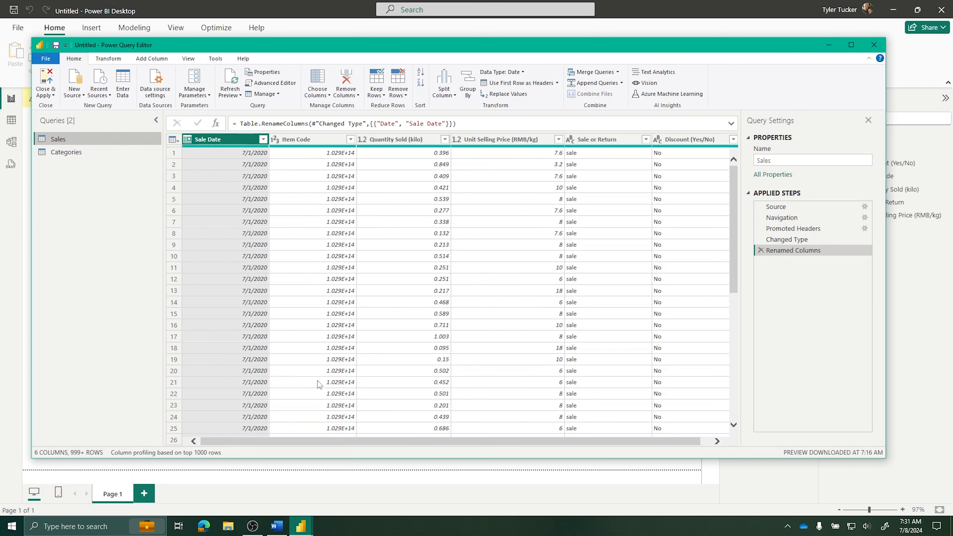
left_click(87, 154)
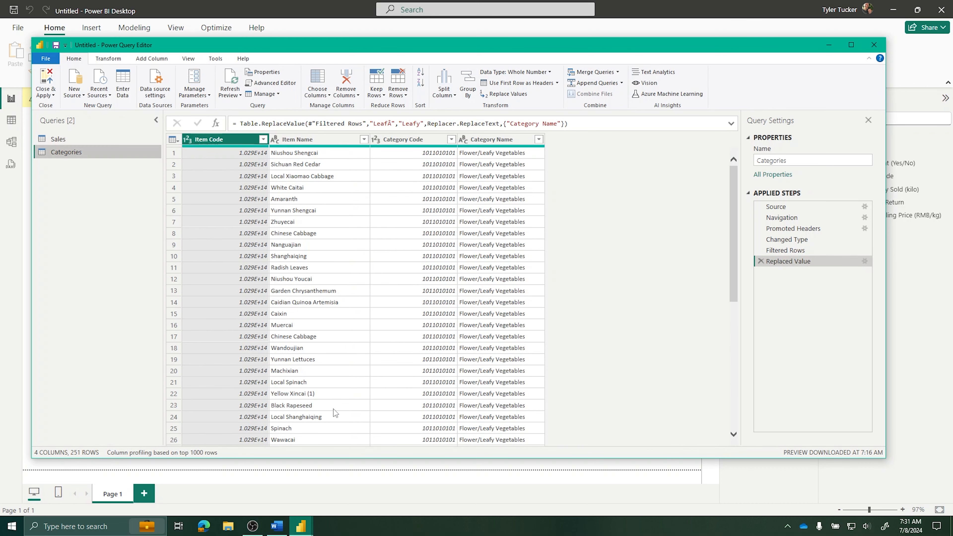
Step: Examine the item rows and category names in the Categories query and compare them with the Sales query
scroll(319, 390, "down", 5)
scroll(319, 390, "up", 5)
scroll(488, 169, "down", 8)
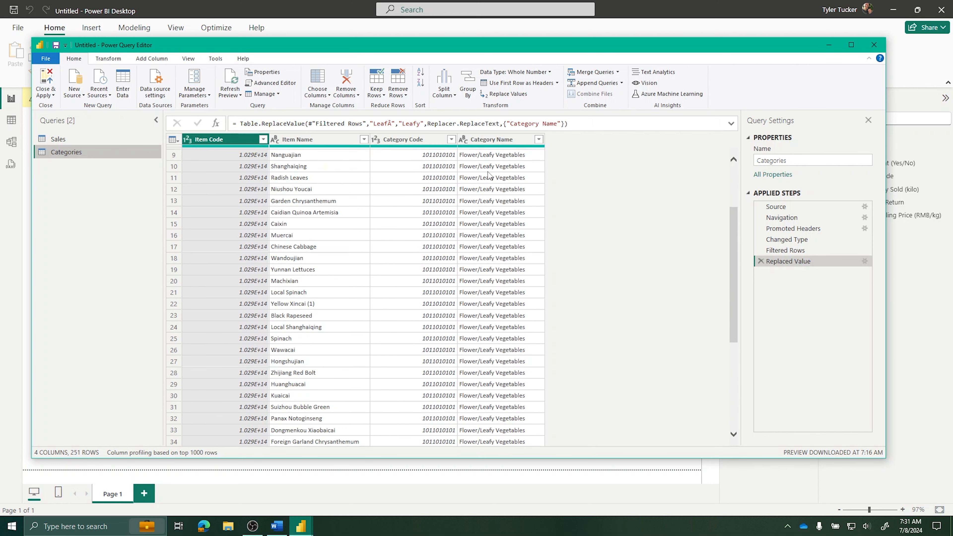
scroll(486, 184, "down", 20)
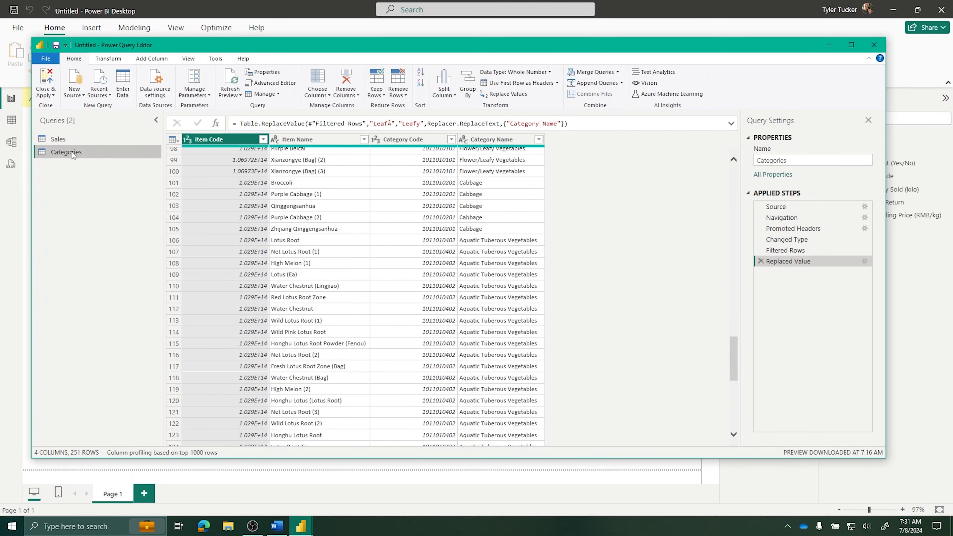
left_click(58, 139)
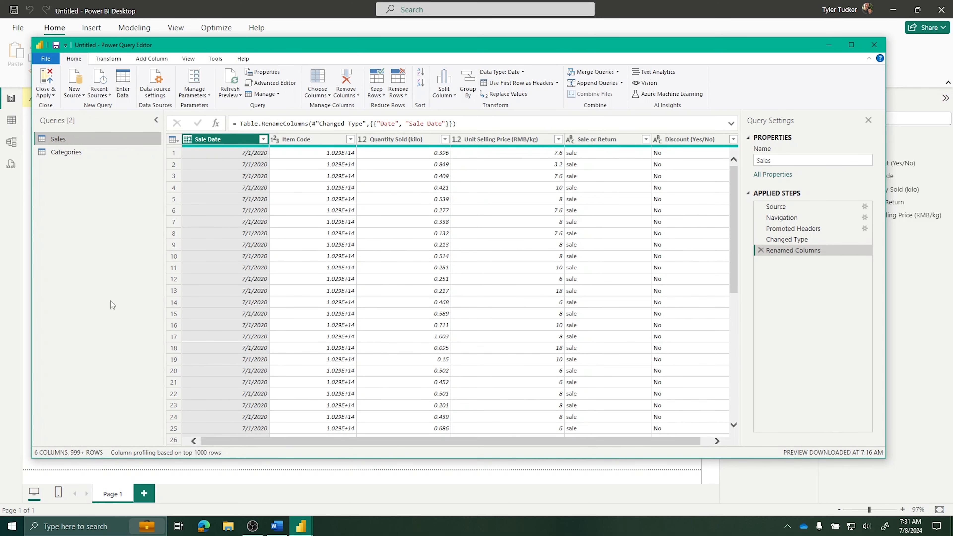
left_click(77, 156)
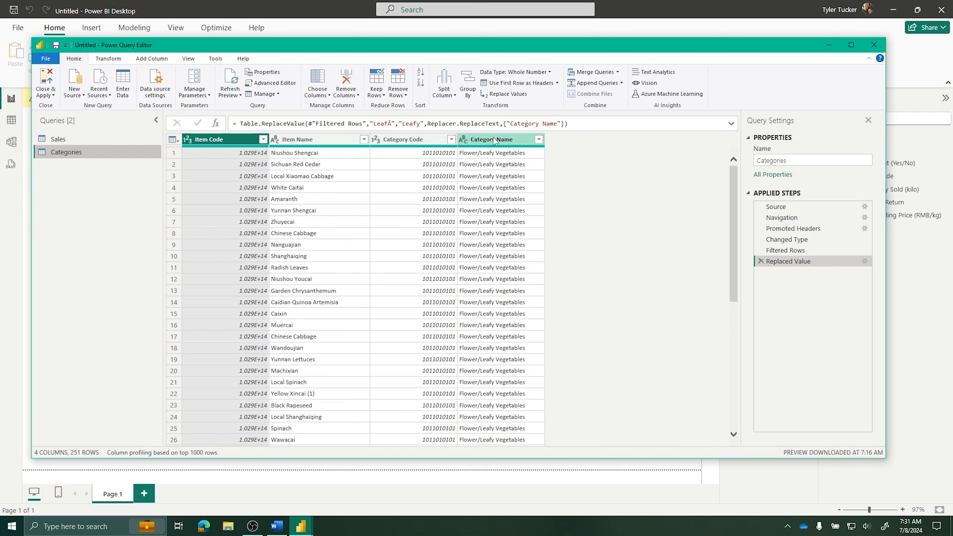
left_click(58, 139)
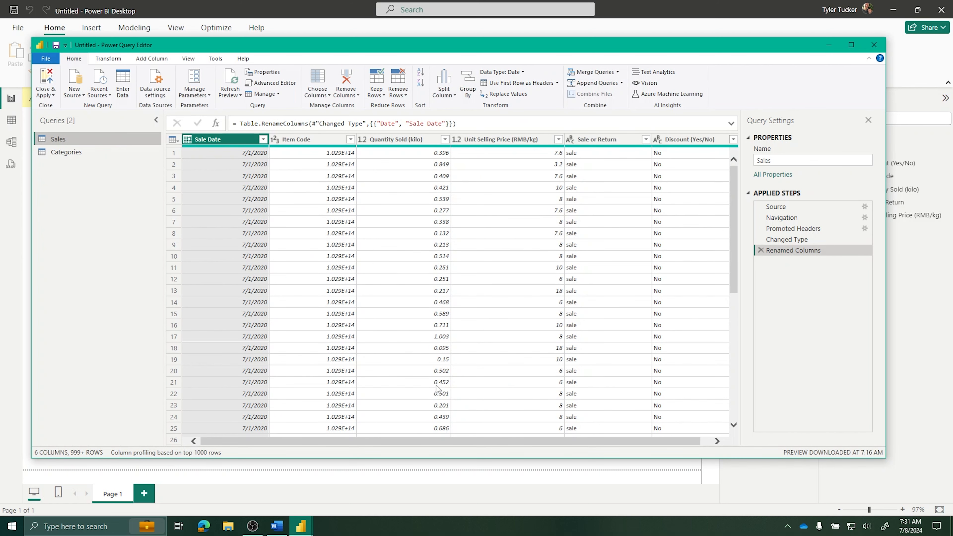
Step: Examine the columns of the Sales query one by one, from Sale Date through Discount (Yes/No)
left_click(308, 144)
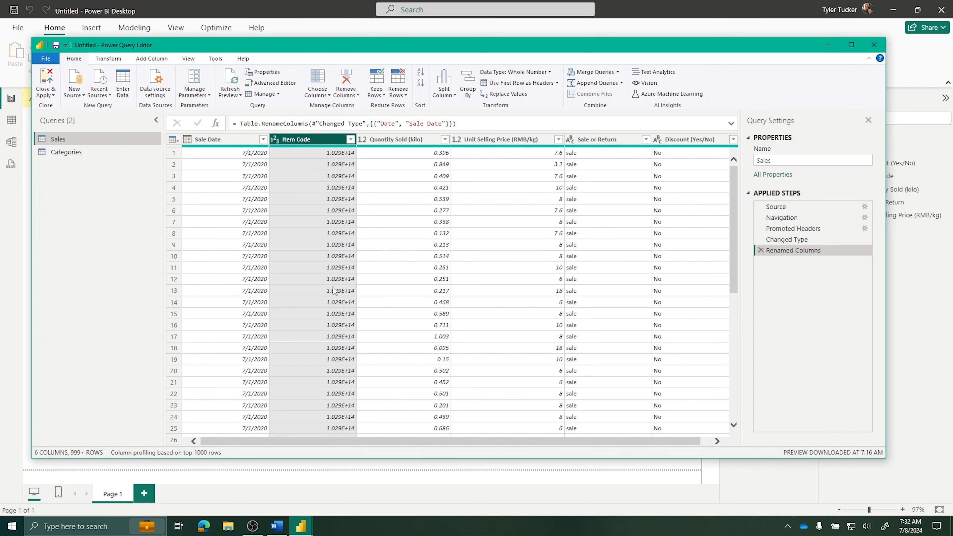
left_click(229, 142)
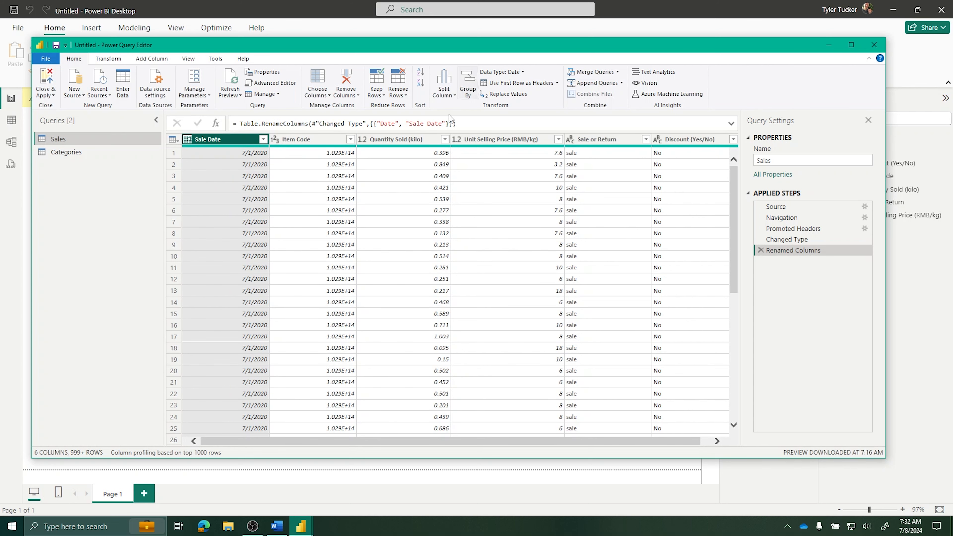
left_click(296, 142)
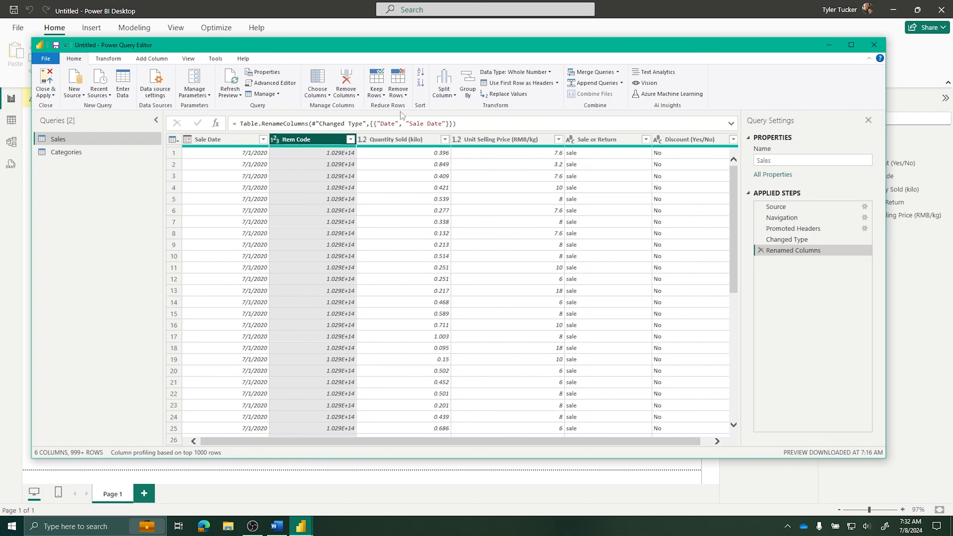
left_click(381, 142)
left_click(502, 140)
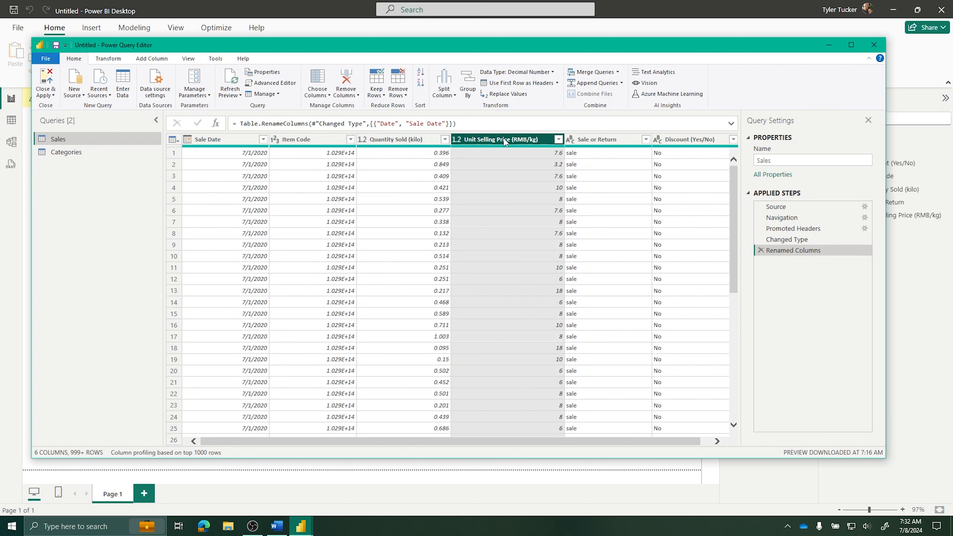
left_click(579, 142)
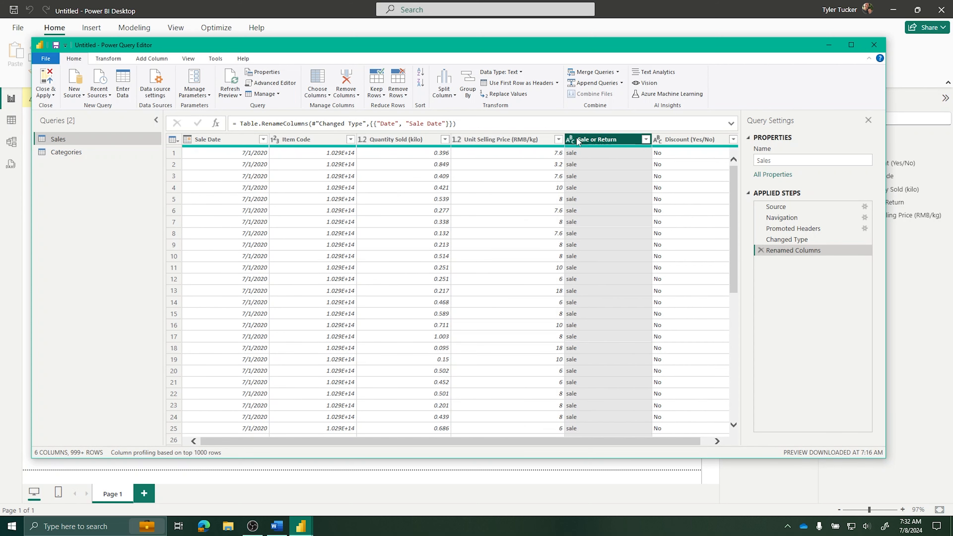
left_click(674, 143)
left_click(625, 144)
left_click_drag(497, 443, 521, 444)
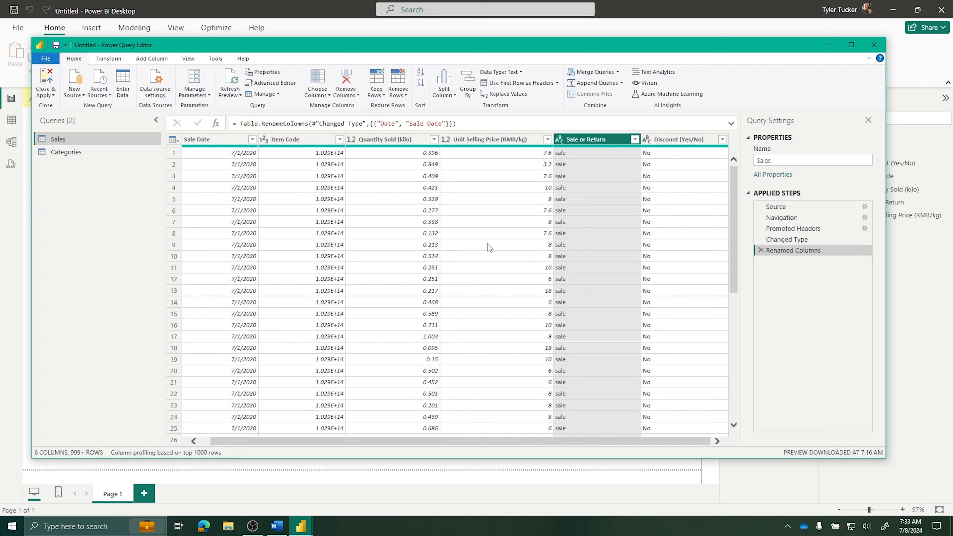
scroll(388, 207, "left", 1)
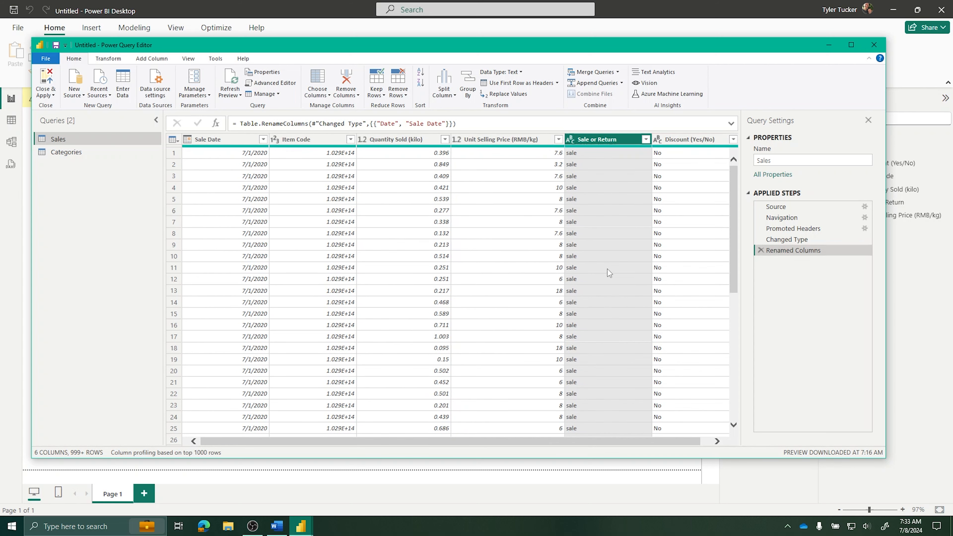
Step: Start a new conditional column in the Sales query and name it "Sale Category"
left_click(506, 145)
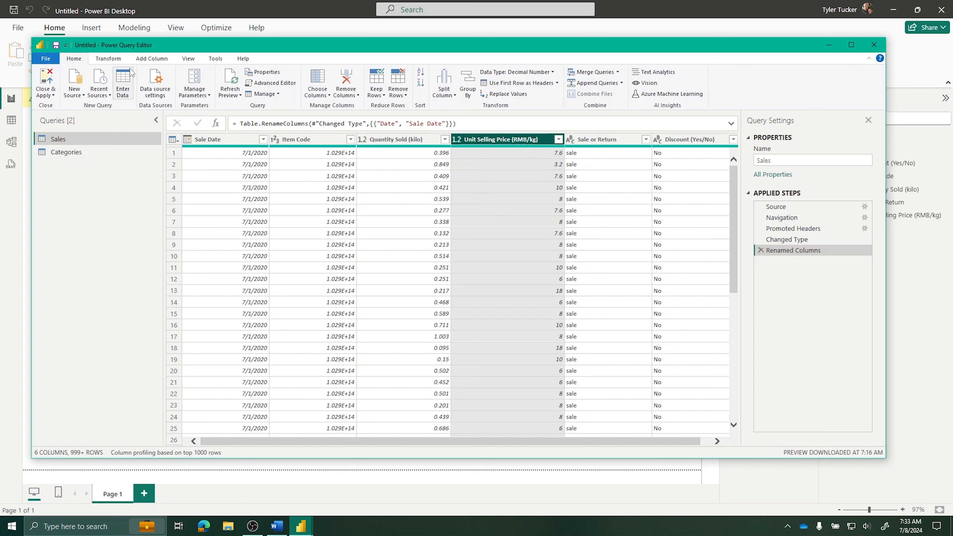
left_click(146, 60)
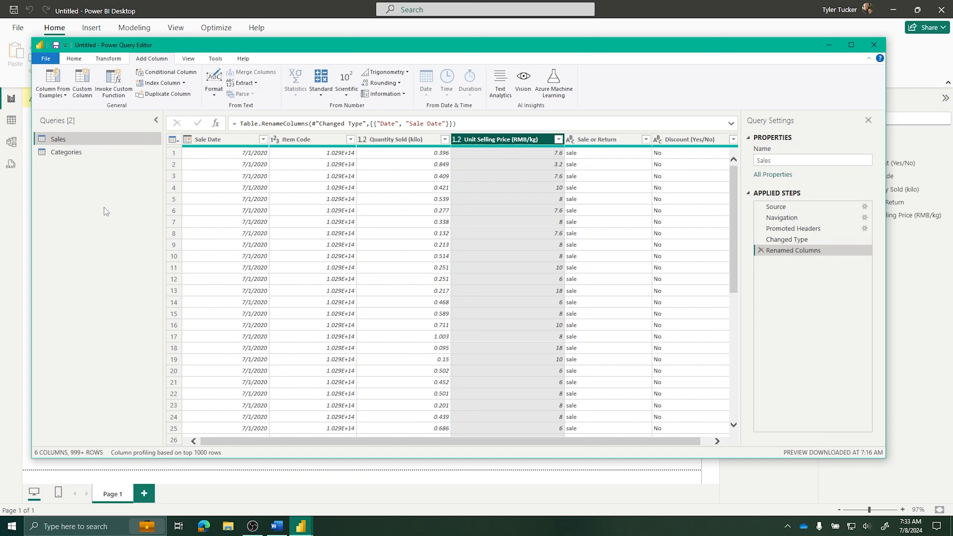
left_click(180, 73)
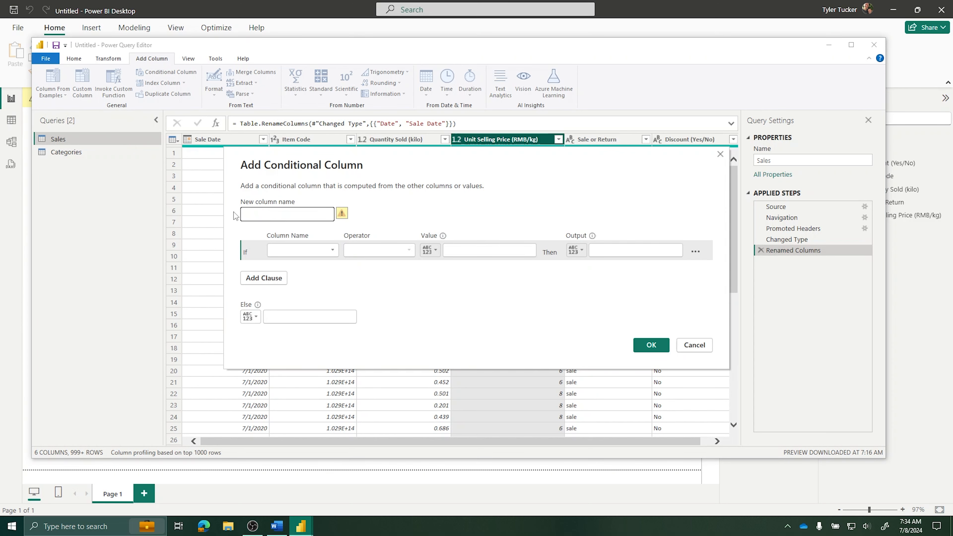
type("Sale Category")
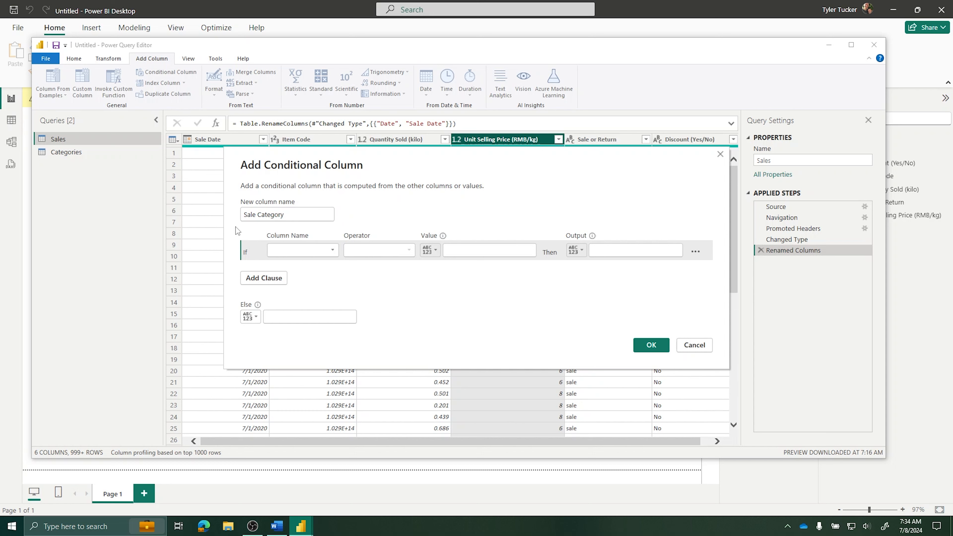
Step: Define the first condition so that a Unit Selling Price (RMB/kg) that is less than 5 outputs "Low"
left_click(320, 252)
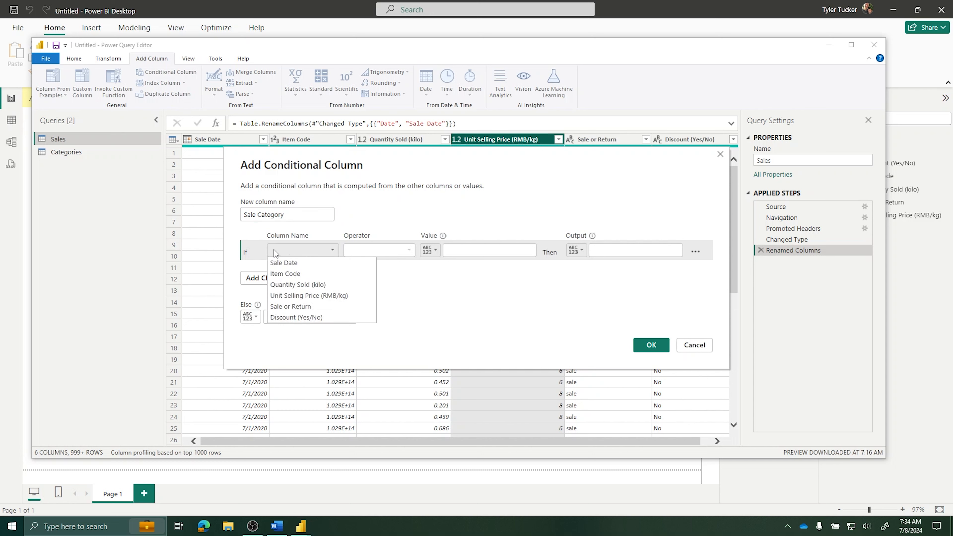
left_click(298, 296)
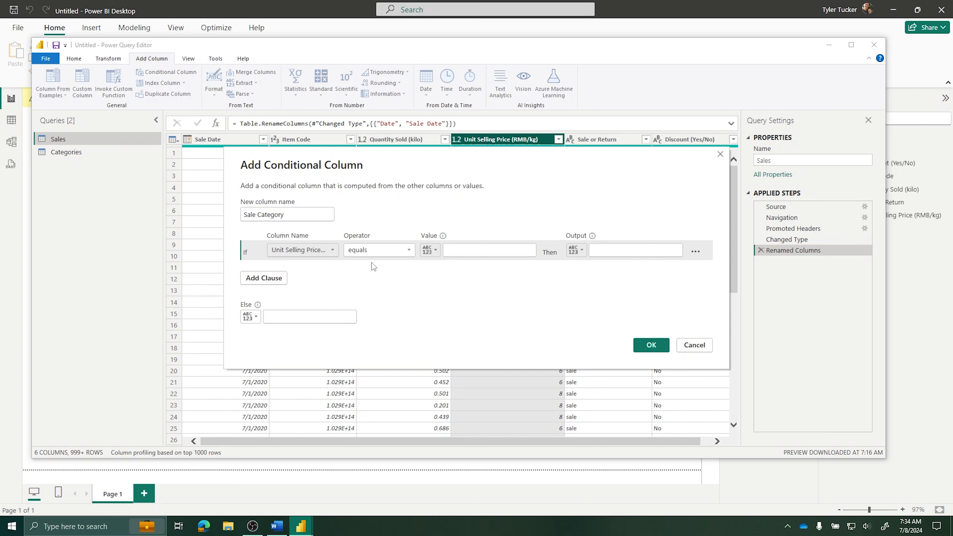
left_click(380, 252)
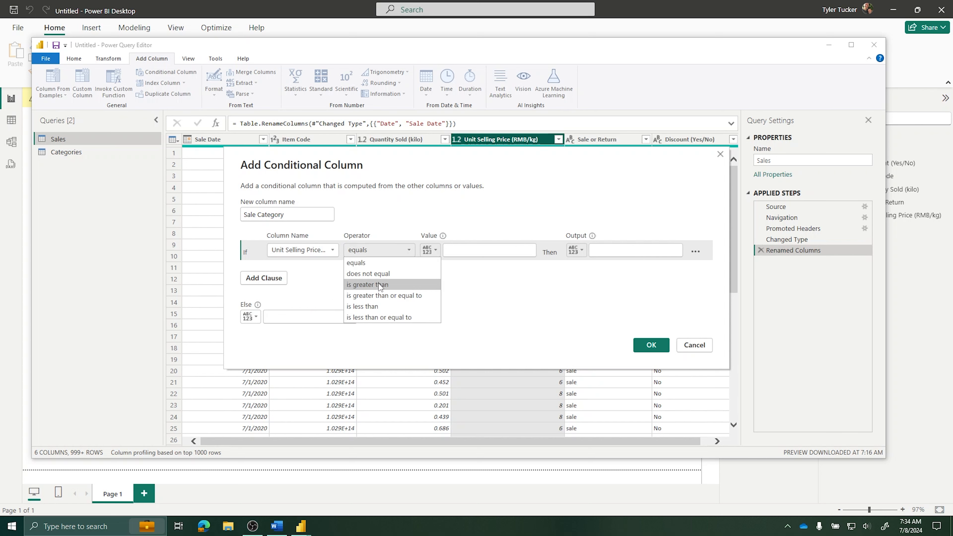
left_click(371, 305)
left_click(484, 250)
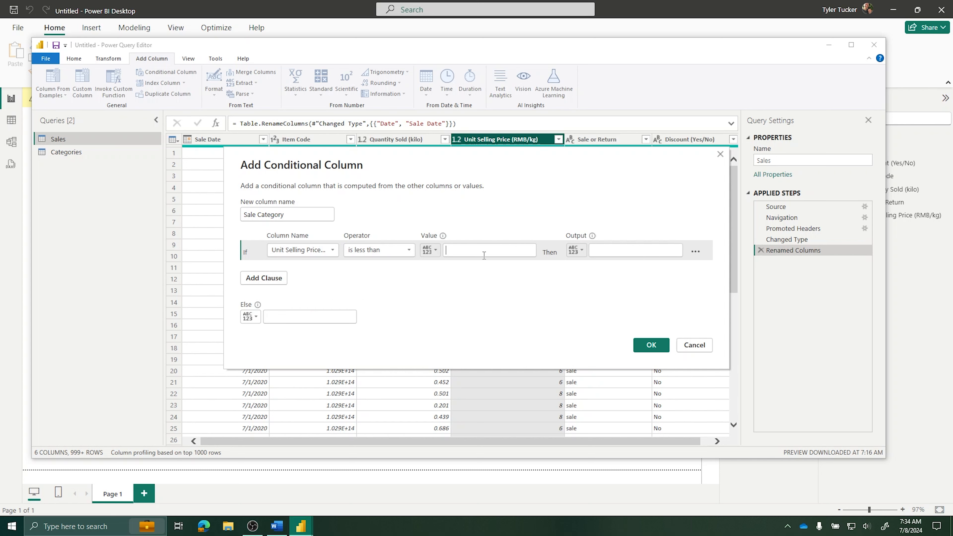
type("5")
left_click_drag(454, 152, 491, 236)
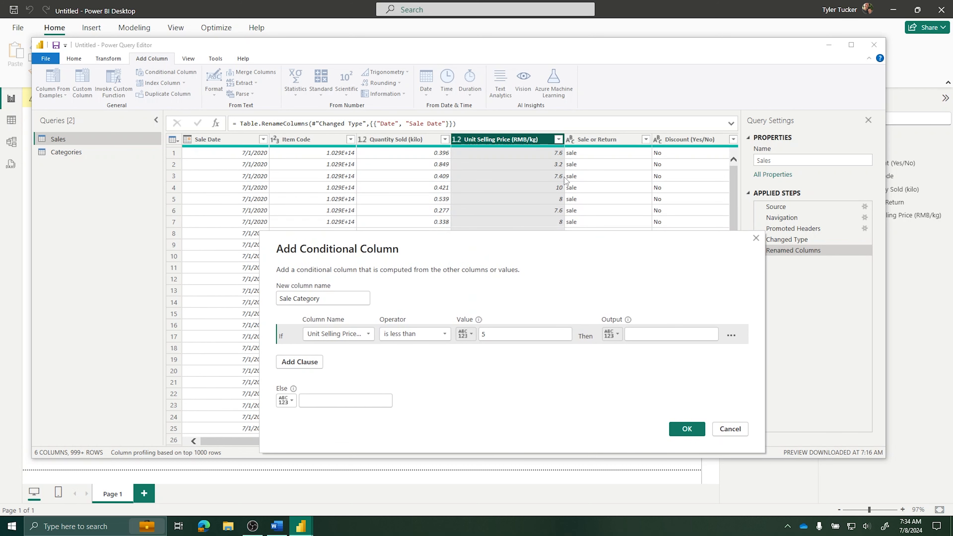
left_click_drag(559, 242, 517, 184)
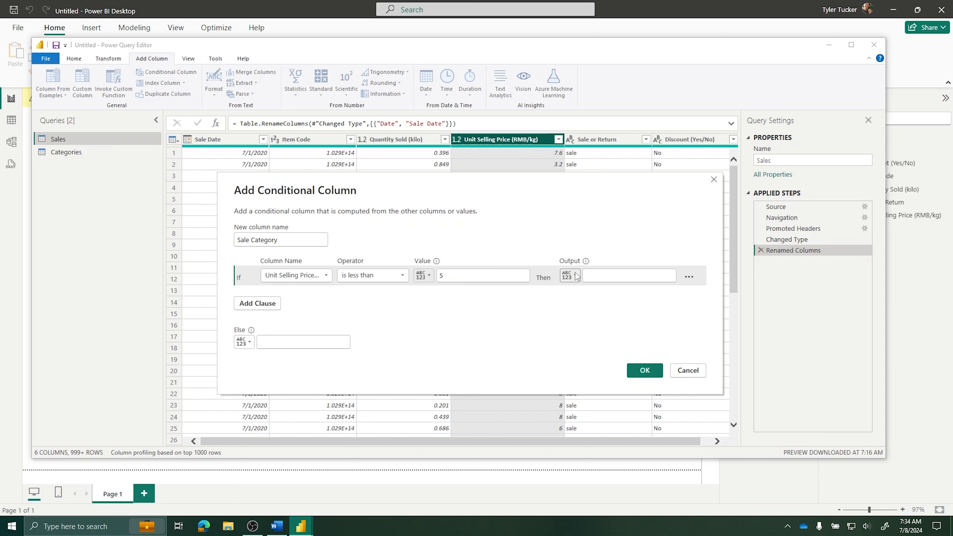
left_click(611, 276)
type("Low")
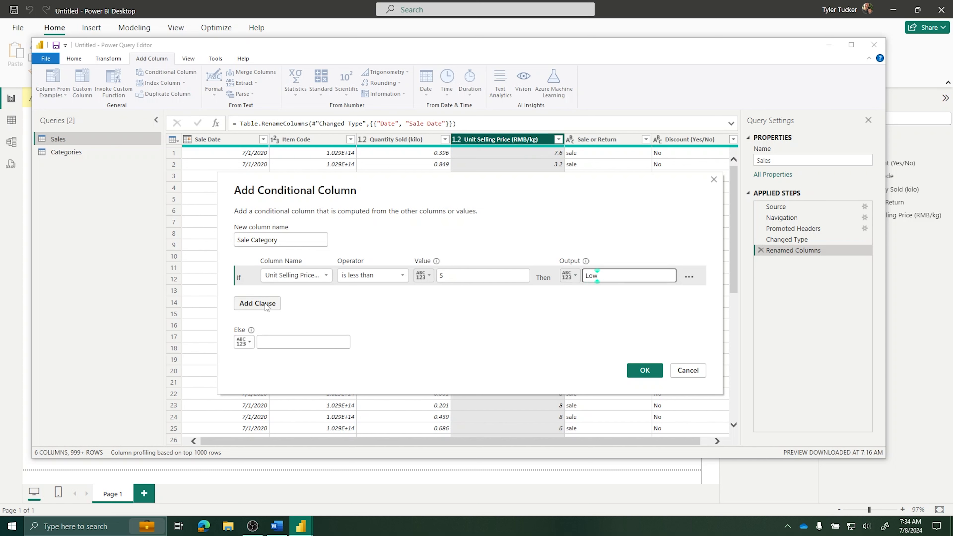
Step: Add an else-if clause that outputs "Med" when Unit Selling Price (RMB/kg) is less than 10
left_click(244, 306)
left_click(289, 295)
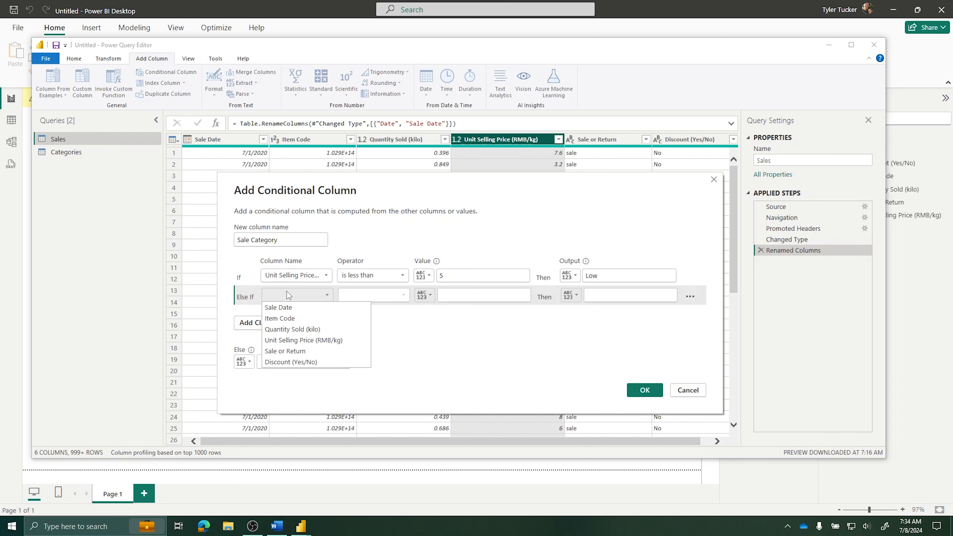
left_click(299, 340)
left_click(371, 295)
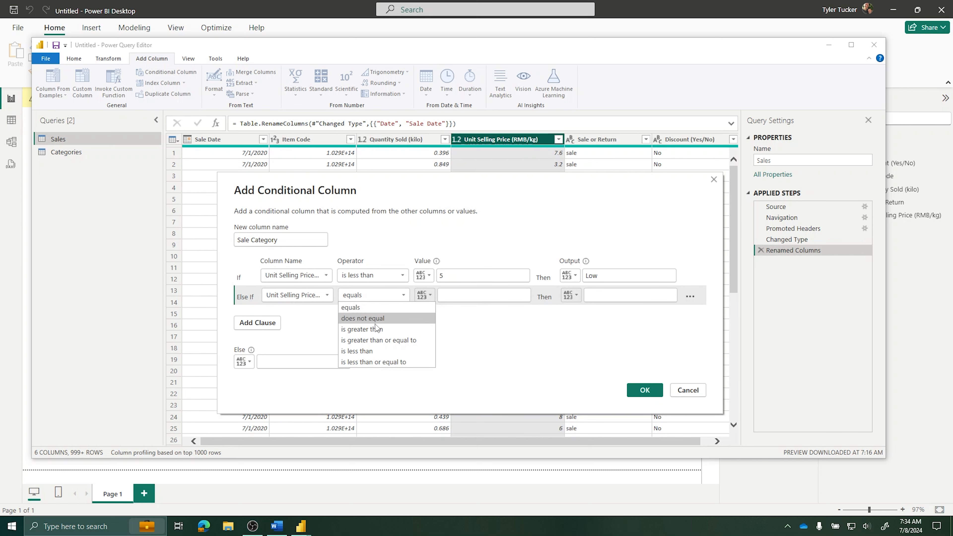
left_click(377, 351)
left_click(458, 294)
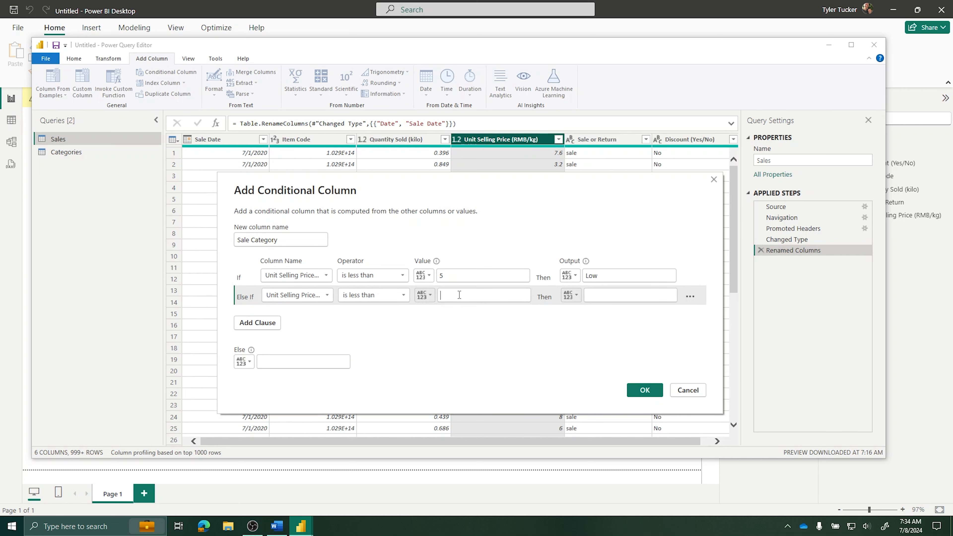
type("10")
key("Tab")
key("Tab")
type("Med")
Step: Set the fallback output to "High" and create the Sale Category column
left_click(274, 360)
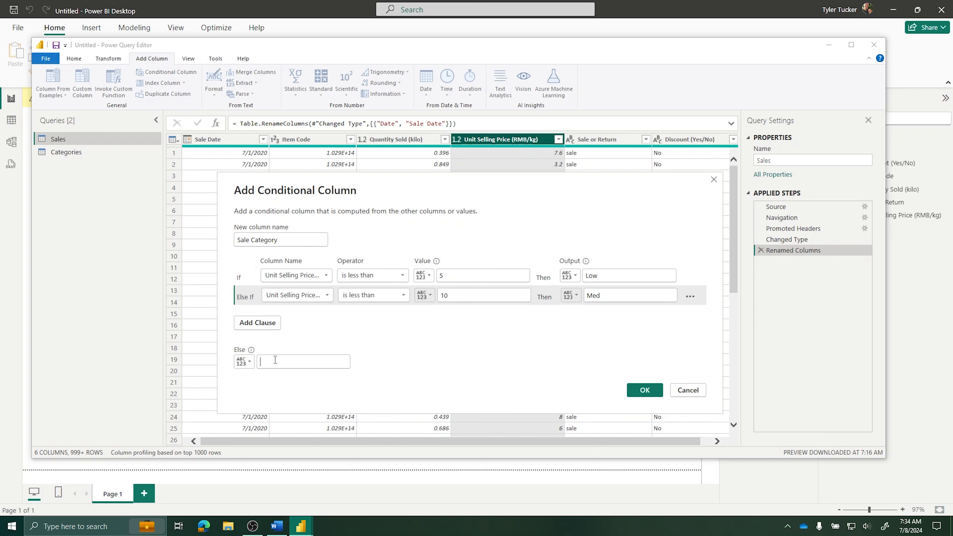
type("High")
left_click(645, 390)
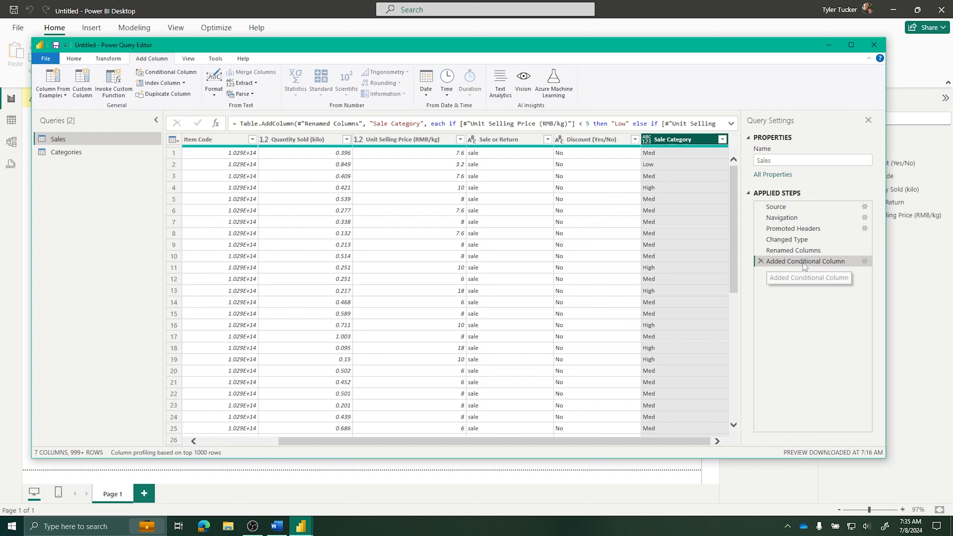
Step: Reopen the Added Conditional Column step to review its clauses, and examine the Sale Category values alongside the other Sales columns
left_click(864, 261)
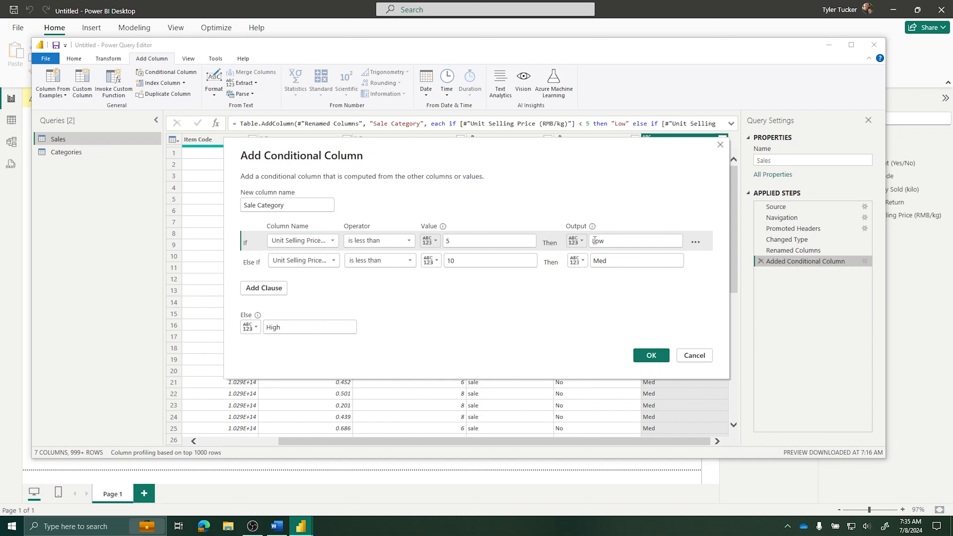
left_click(457, 262)
left_click(626, 240)
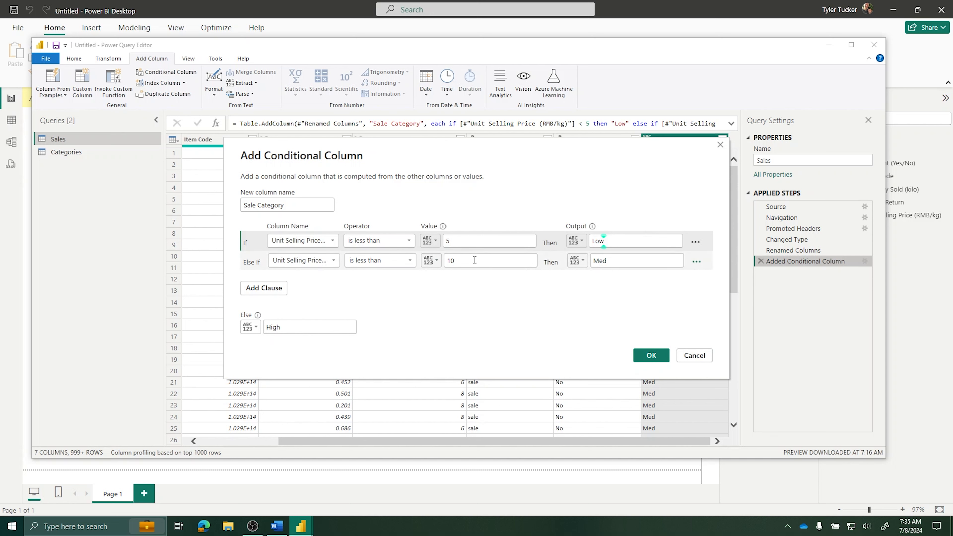
left_click(593, 263)
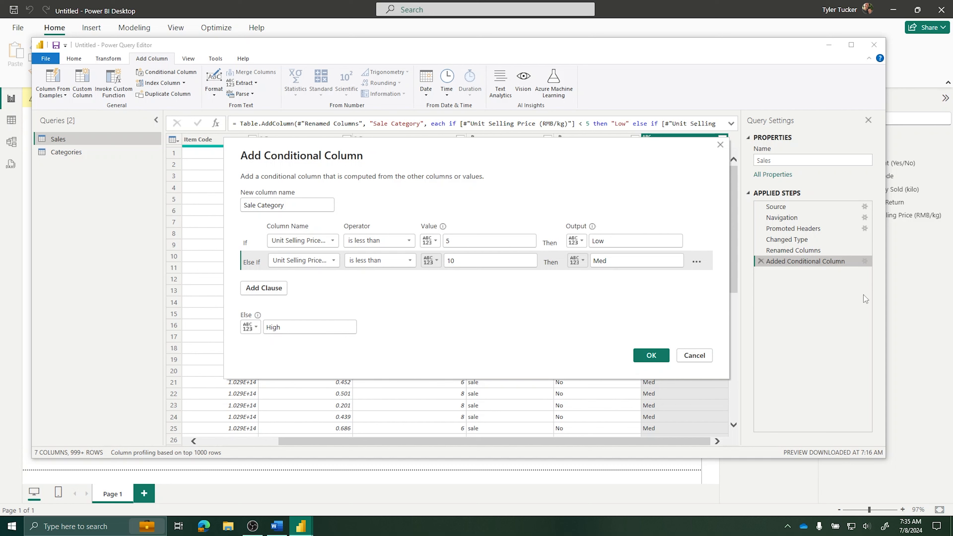
left_click(272, 326)
left_click(649, 356)
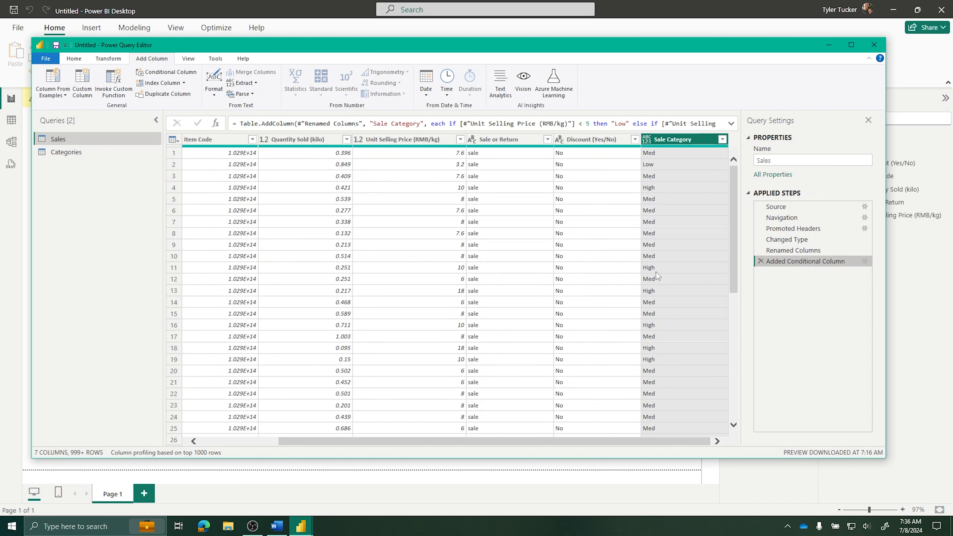
scroll(503, 270, "left", 3)
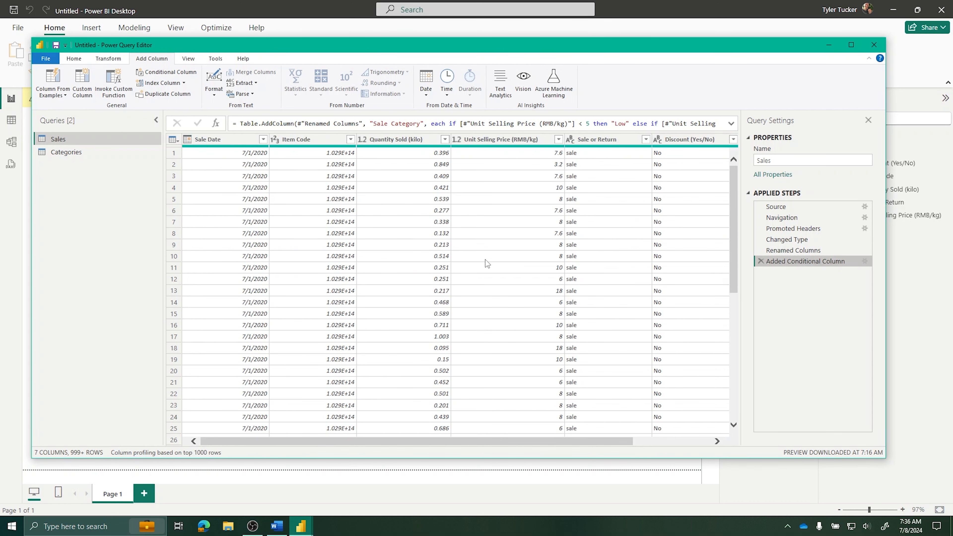
scroll(419, 196, "right", 3)
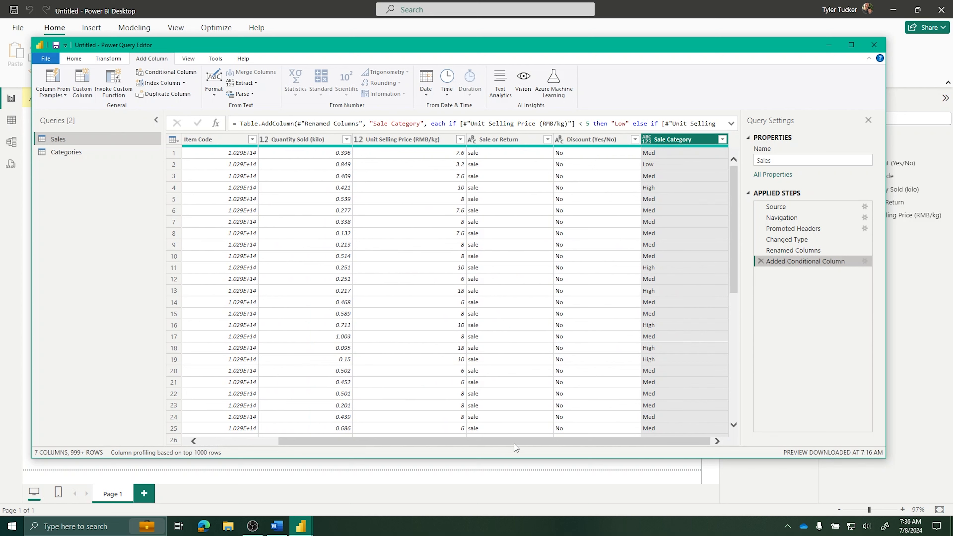
left_click_drag(512, 441, 402, 442)
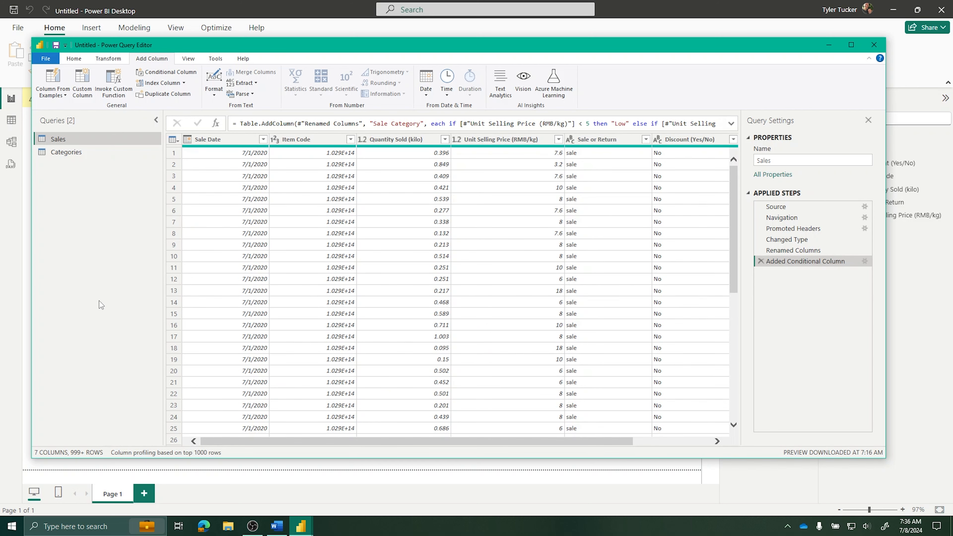
Step: Close Power Query Editor, applying the query changes, and expand the fields of the Categories table
left_click(74, 58)
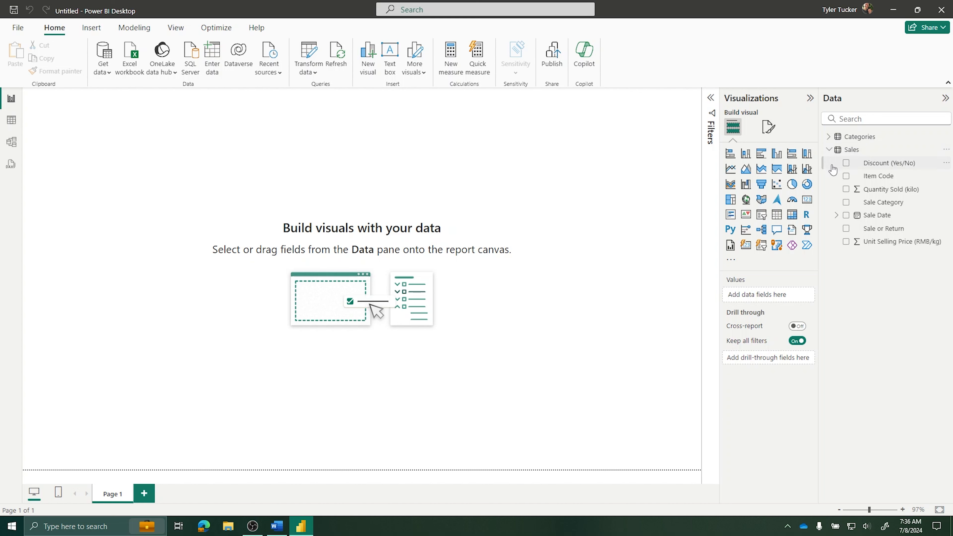
left_click(828, 136)
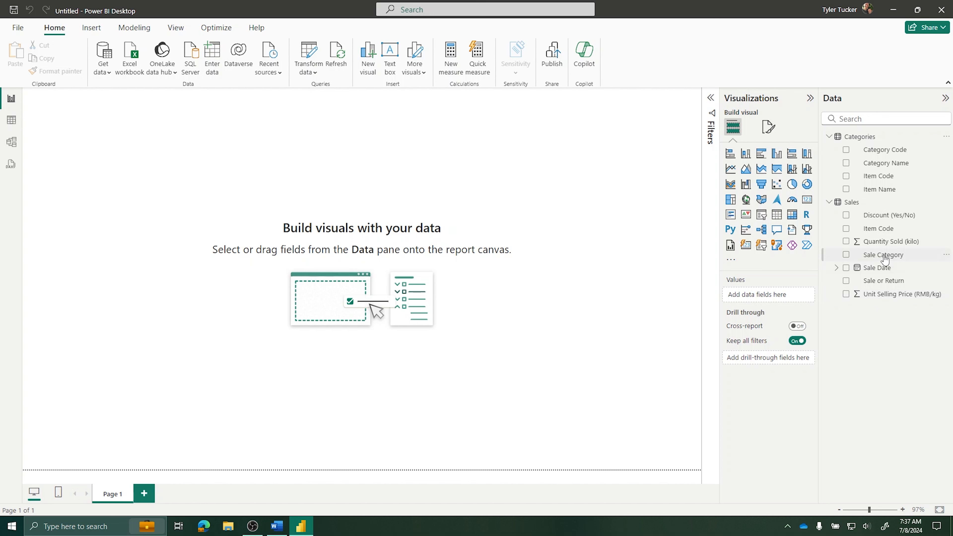
Step: Set the default summarization of Quantity Sold (kilo) and Unit Selling Price (RMB/kg) in Sales to Don't summarize
left_click(883, 244)
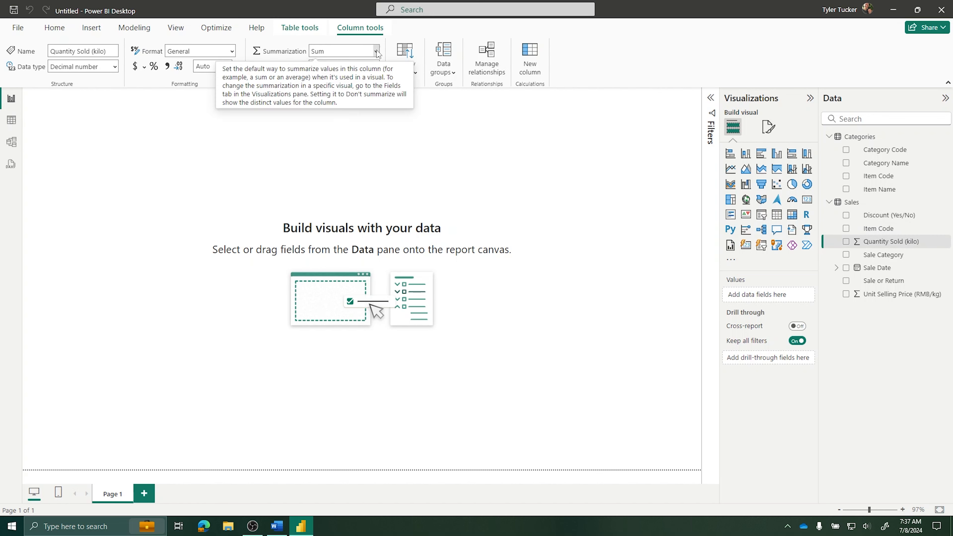
left_click(355, 55)
left_click(348, 67)
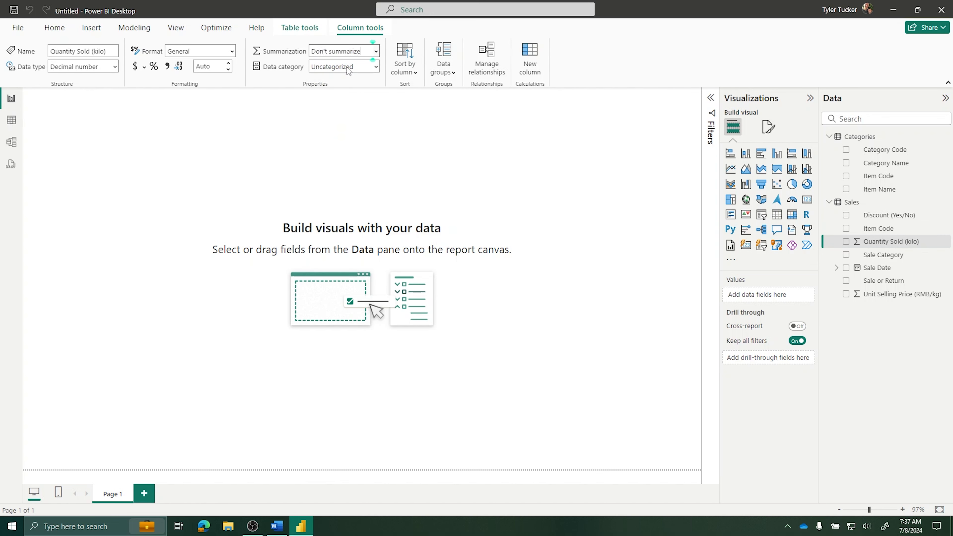
left_click(899, 297)
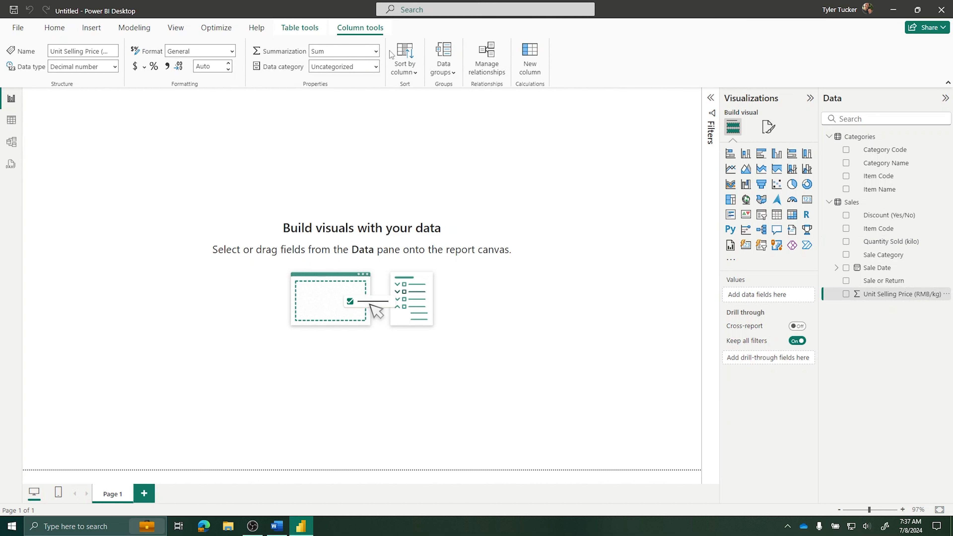
left_click(376, 51)
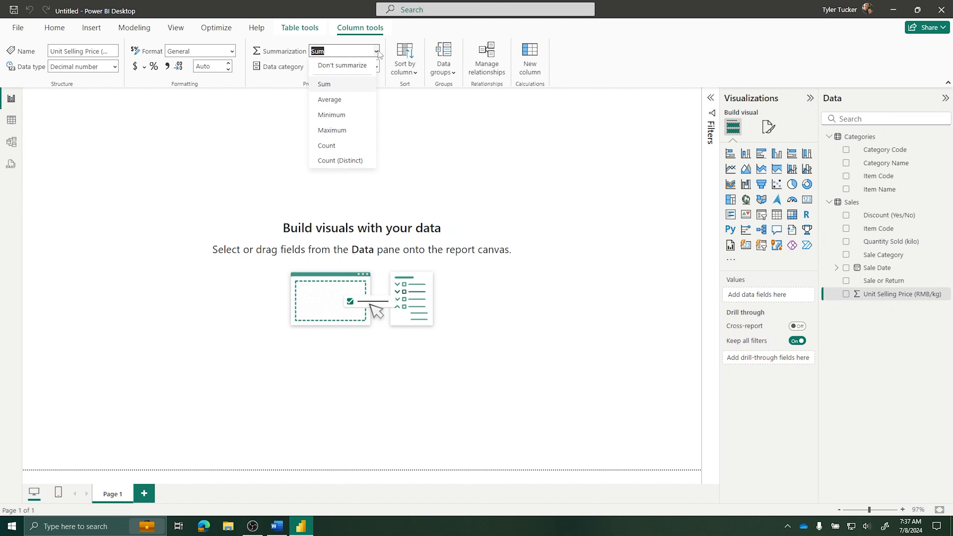
left_click(345, 69)
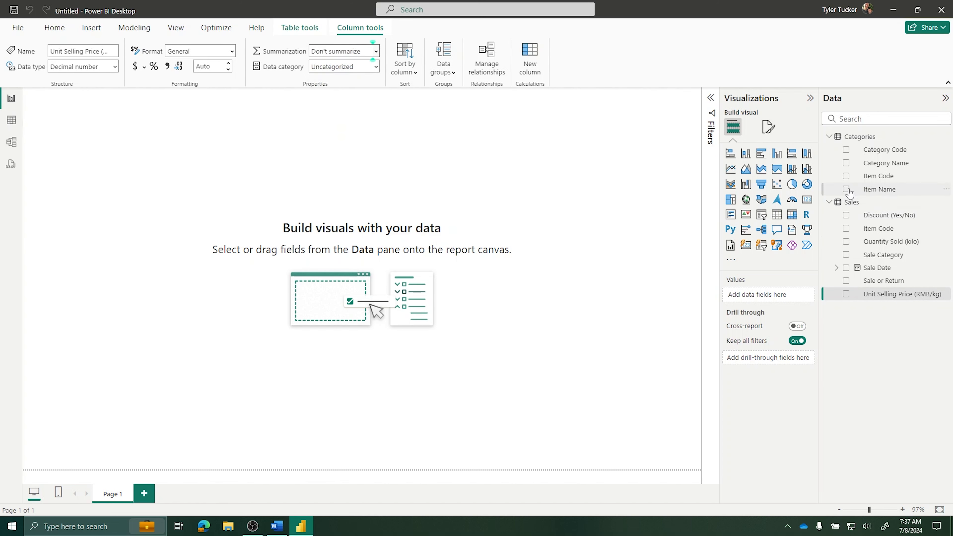
Step: Check the Sale Date column's properties, and examine the rows of the Categories and Sales tables in table view
left_click(869, 271)
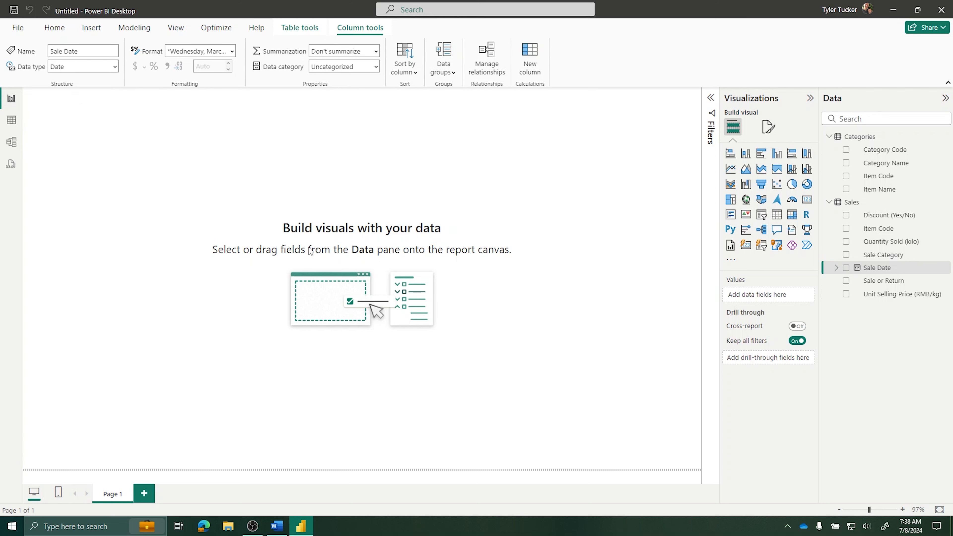
left_click(10, 120)
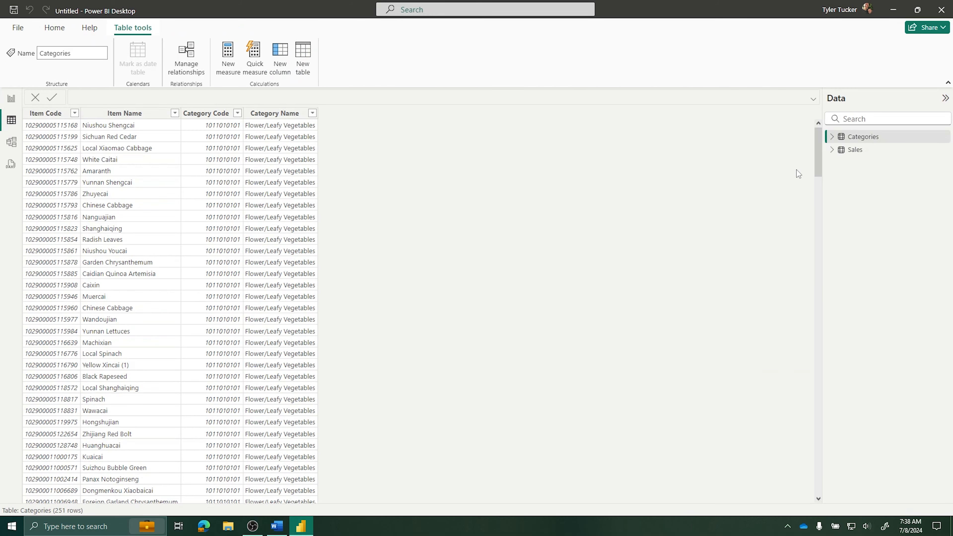
scroll(132, 192, "down", 1)
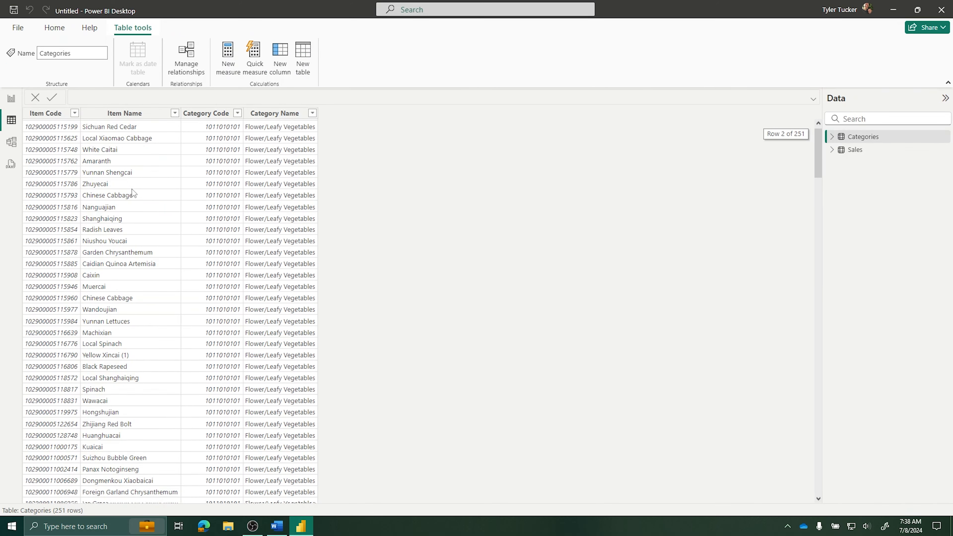
scroll(132, 192, "down", 5)
left_click(855, 149)
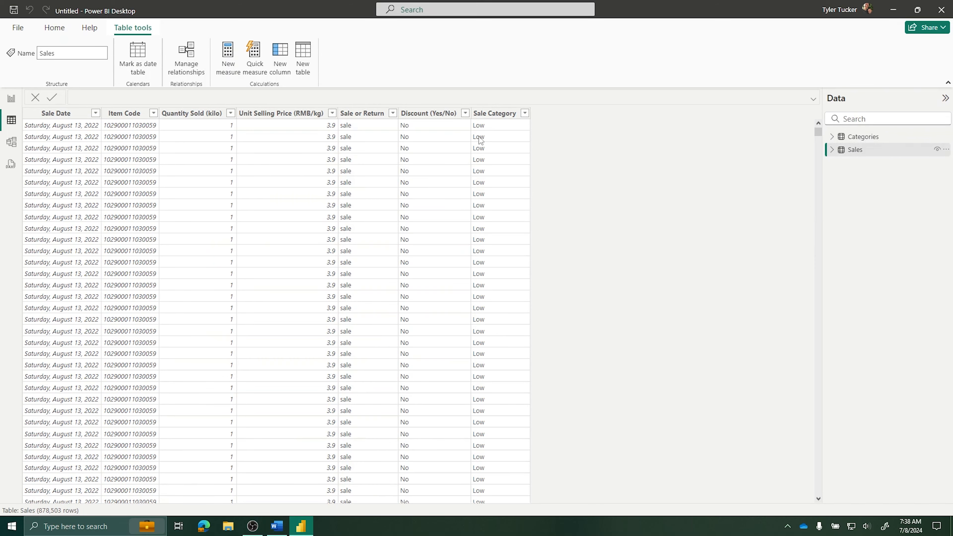
scroll(254, 193, "down", 15)
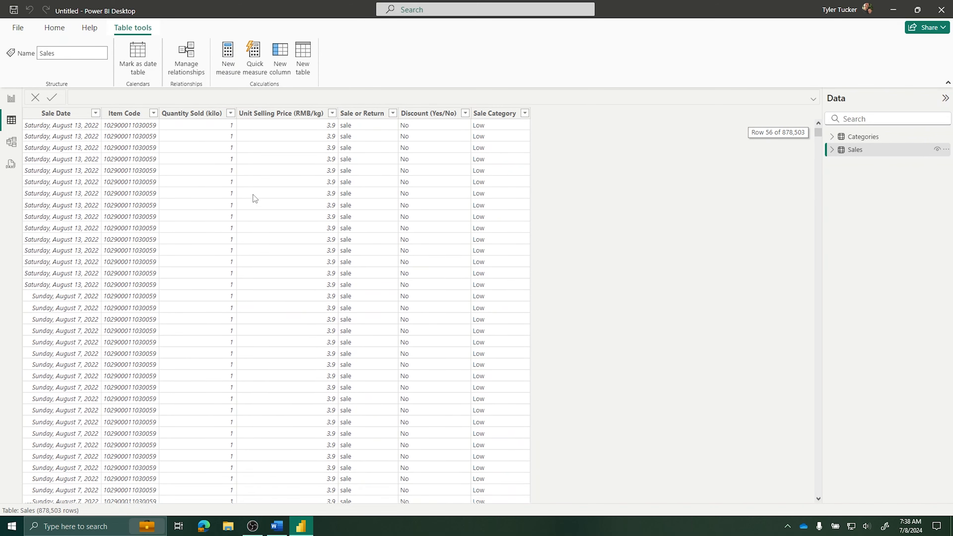
scroll(253, 195, "up", 13)
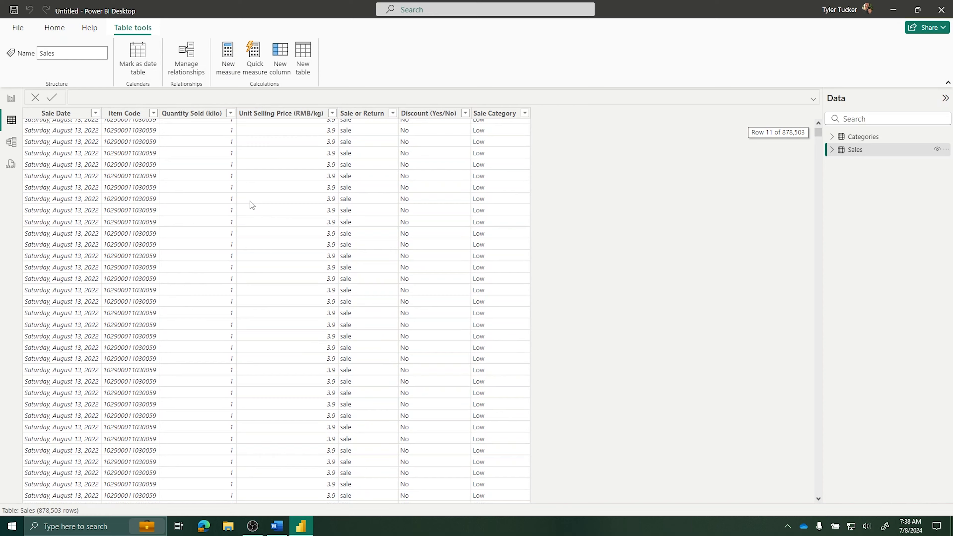
scroll(250, 204, "up", 3)
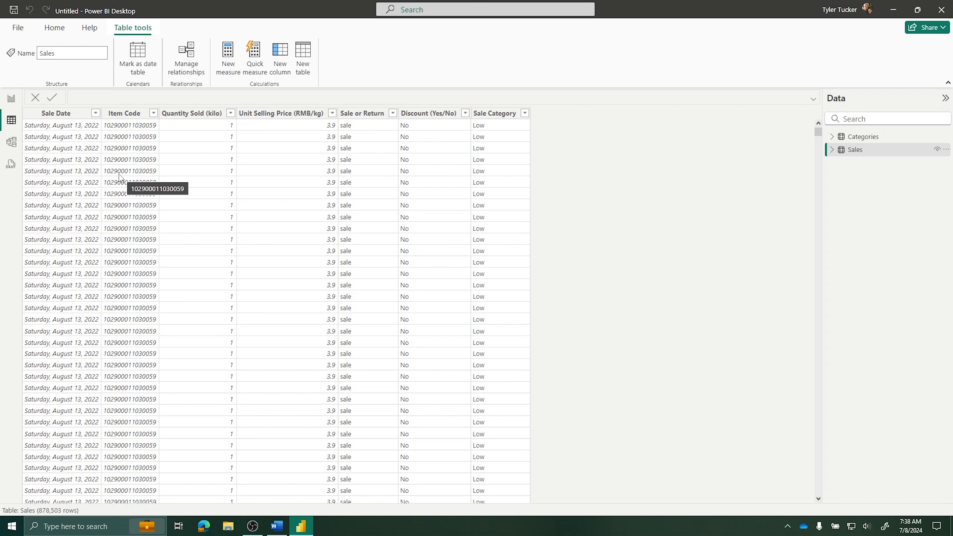
Step: Show the data model diagram and move the Sales and Categories cards apart to expose the relationship line between them
left_click(11, 143)
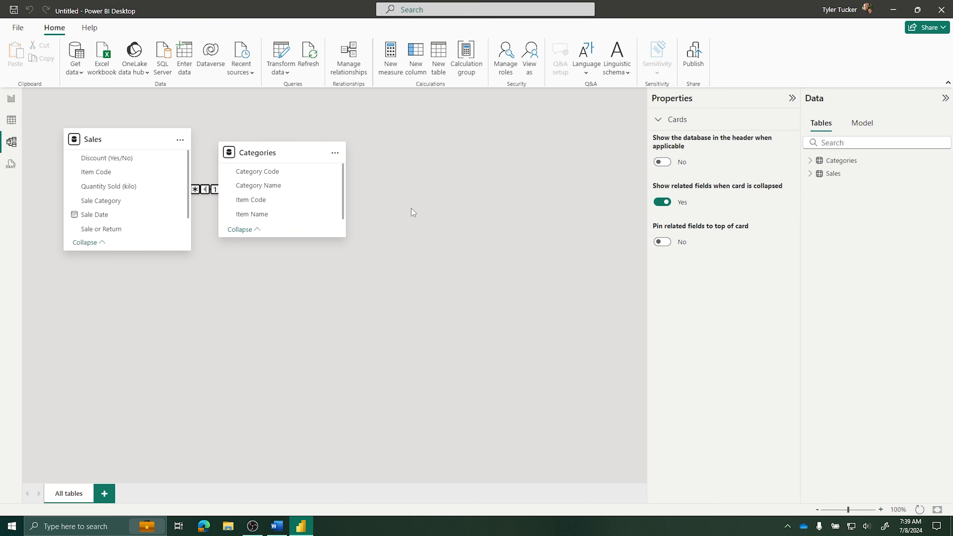
left_click_drag(262, 149, 359, 136)
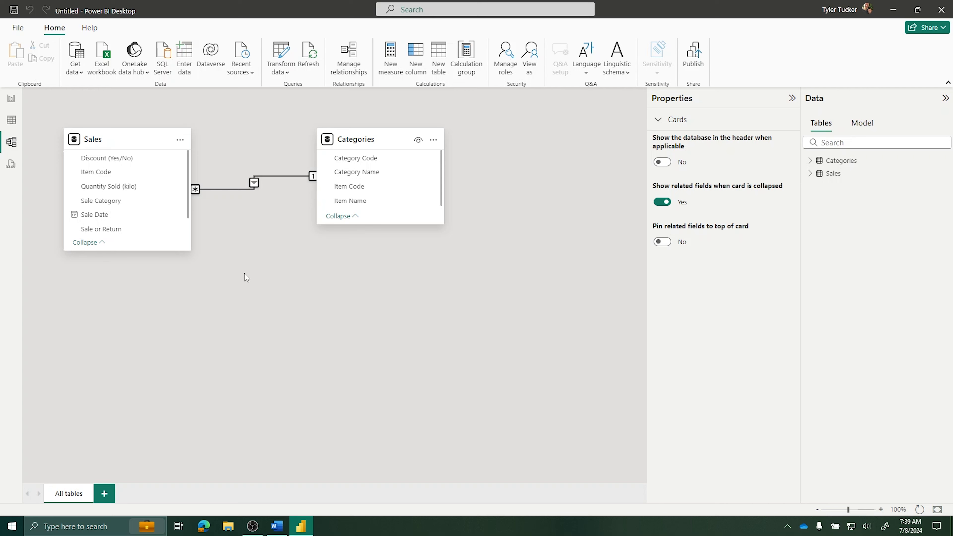
left_click_drag(113, 139, 117, 138)
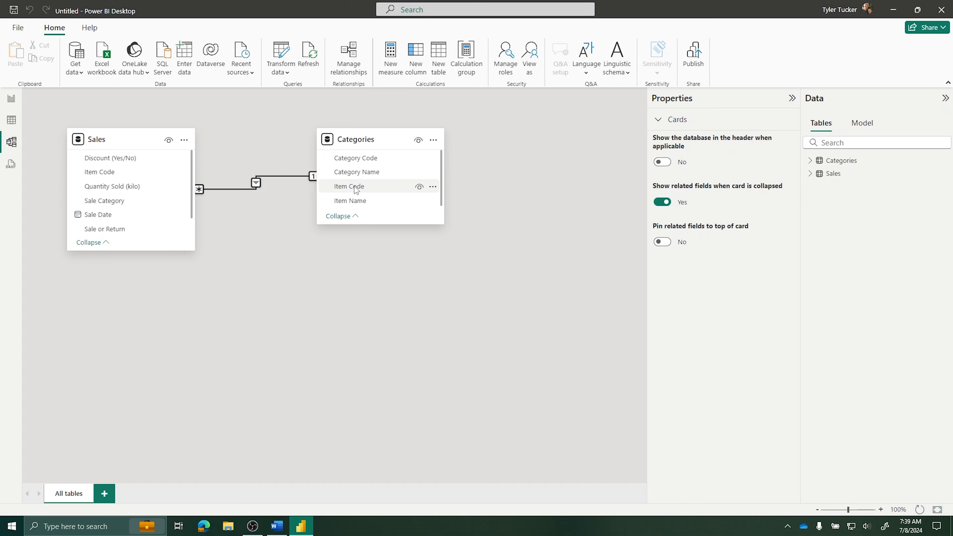
Step: Delete the existing Item Code relationship between Sales and Categories from the model diagram
right_click(258, 184)
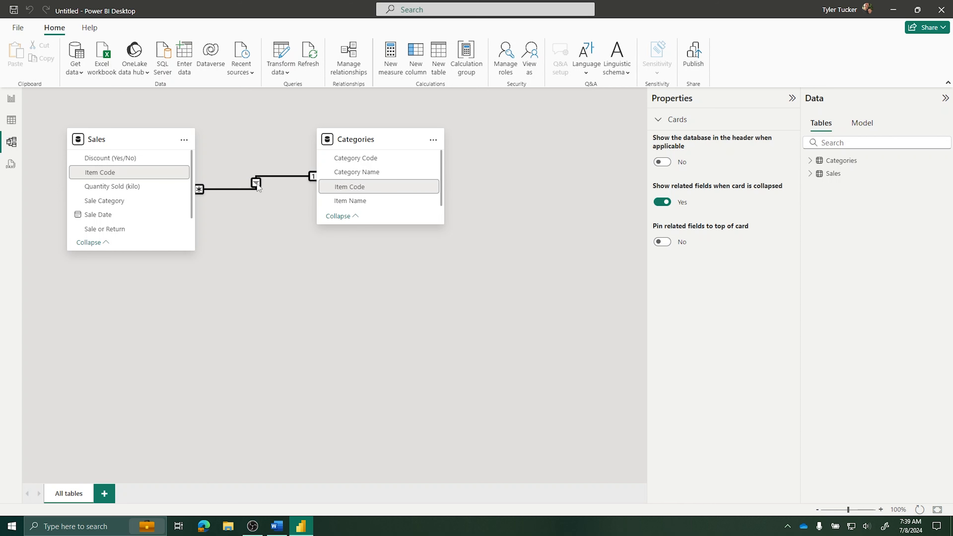
left_click(271, 190)
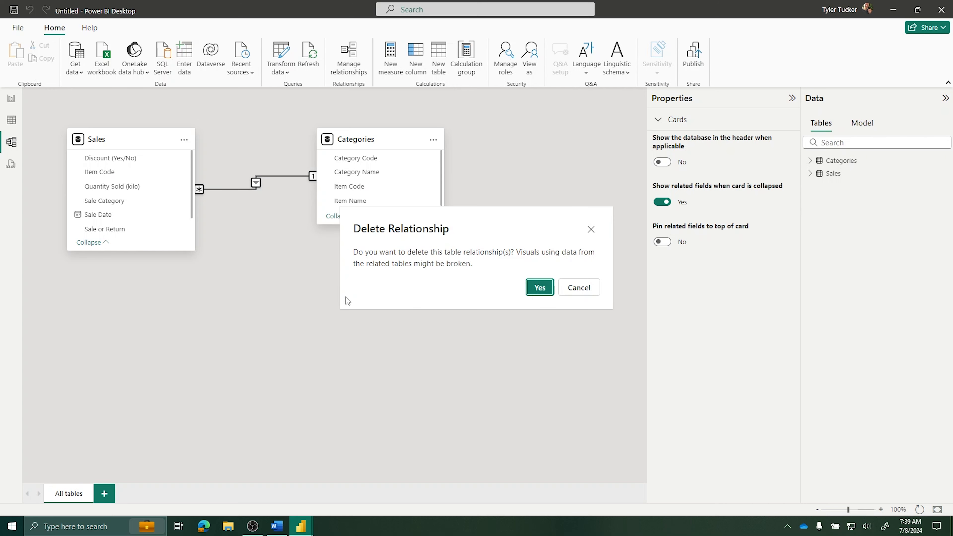
left_click(547, 287)
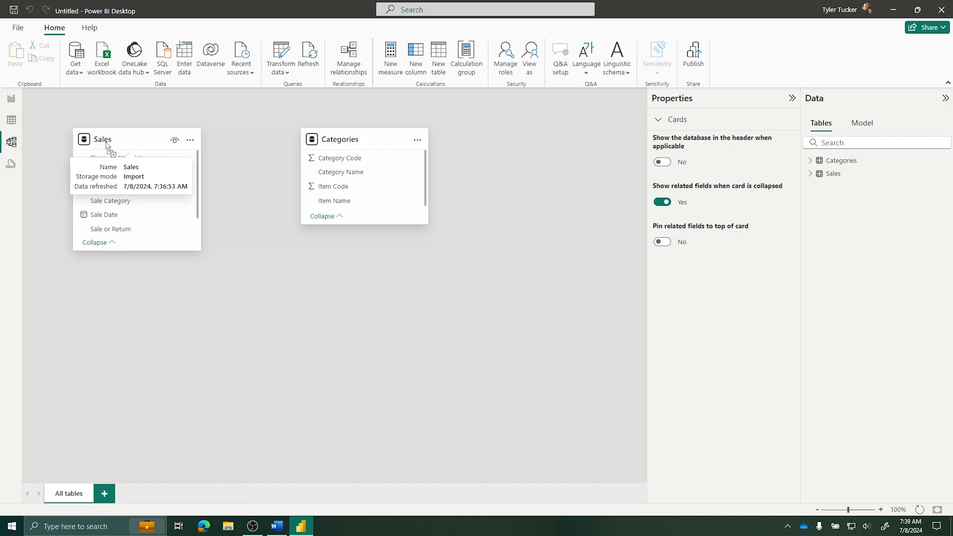
Step: Rearrange the model diagram with Sales diagonally below Categories, and enlarge both cards so all their fields fit
left_click_drag(102, 144, 187, 196)
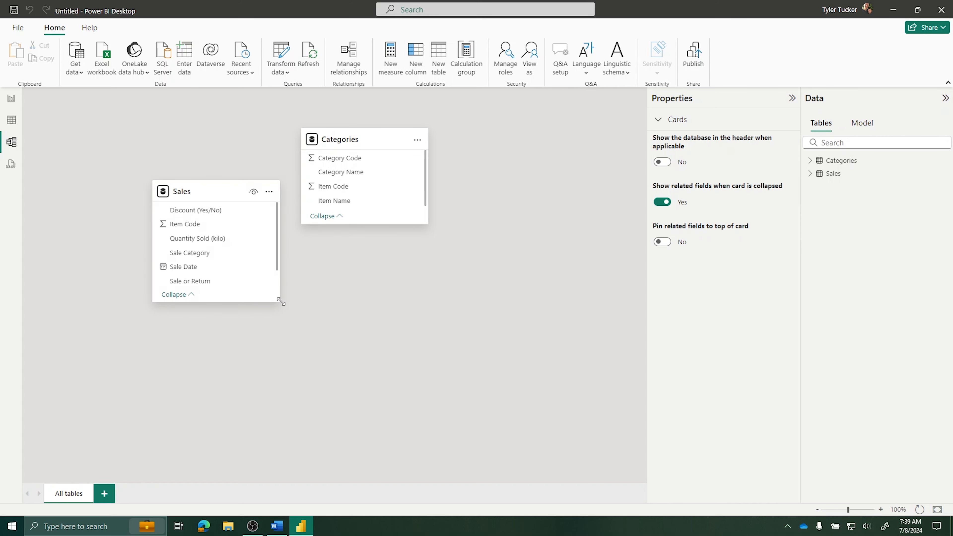
left_click_drag(281, 301, 299, 340)
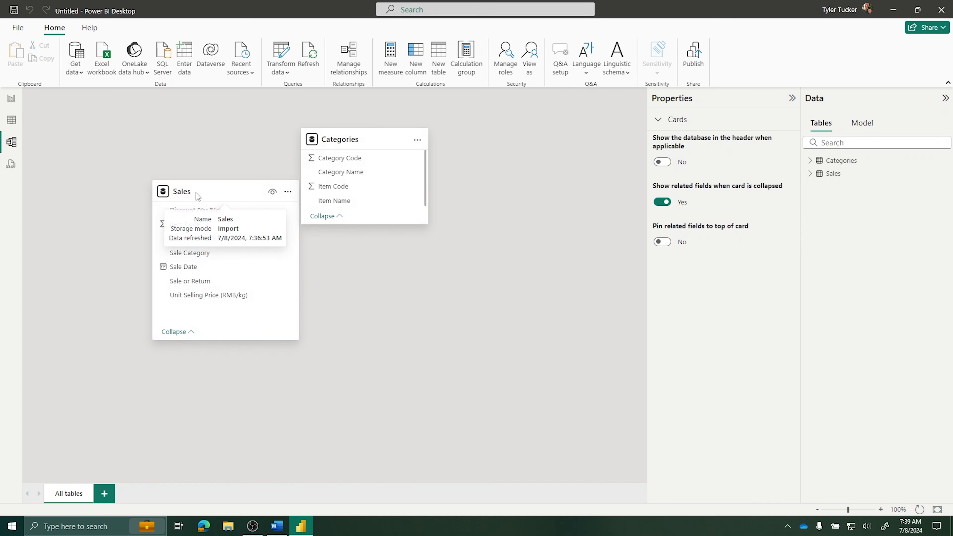
left_click_drag(339, 129, 102, 127)
left_click_drag(204, 190, 282, 227)
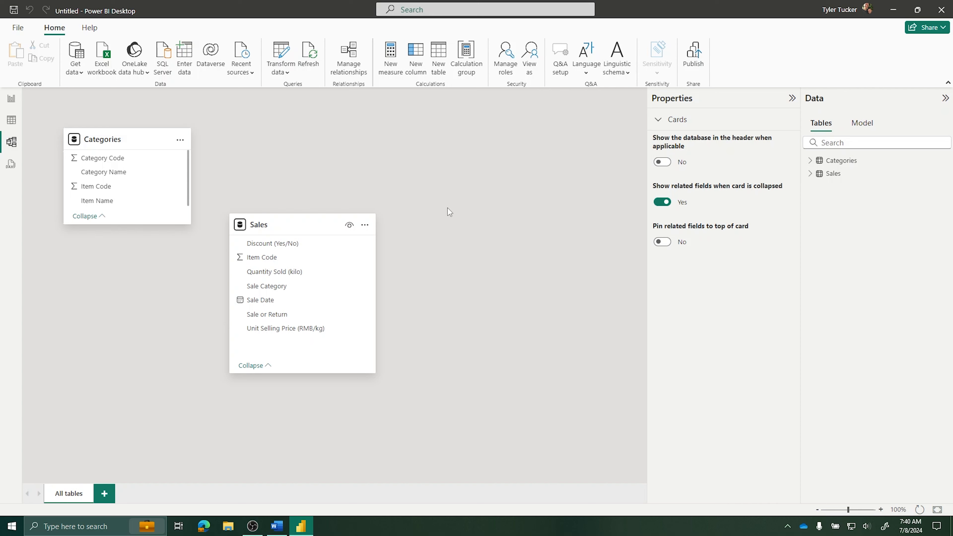
left_click_drag(265, 227, 265, 245)
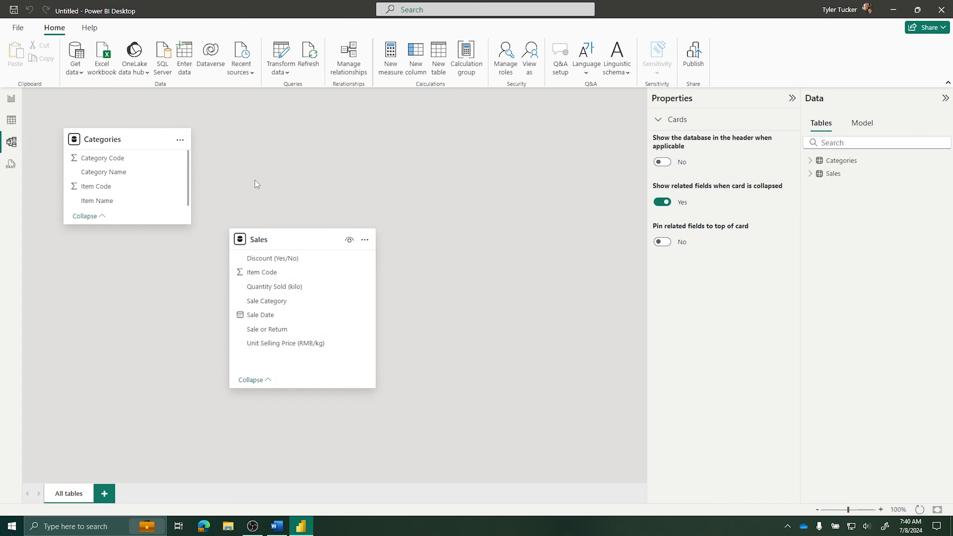
left_click_drag(141, 224, 146, 231)
left_click_drag(248, 239, 244, 248)
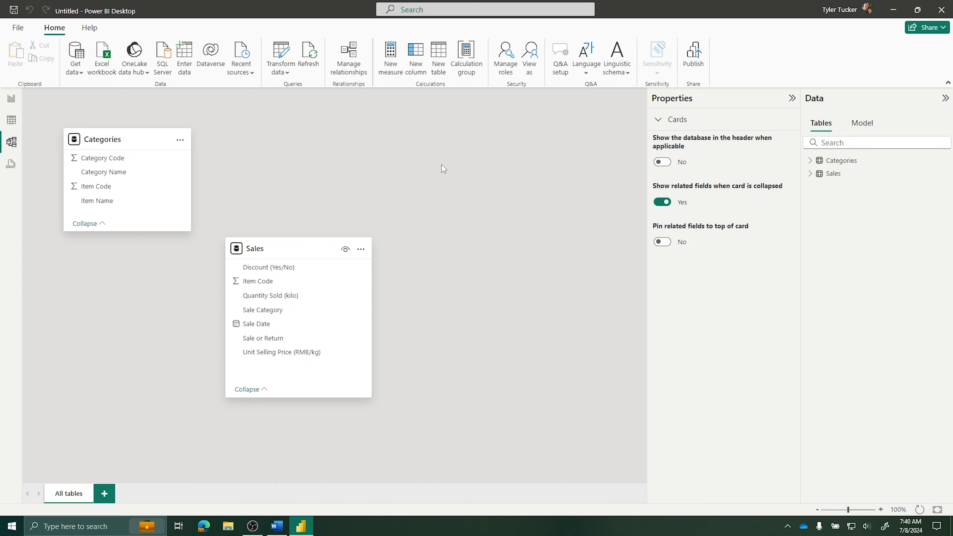
right_click(549, 172)
left_click(486, 182)
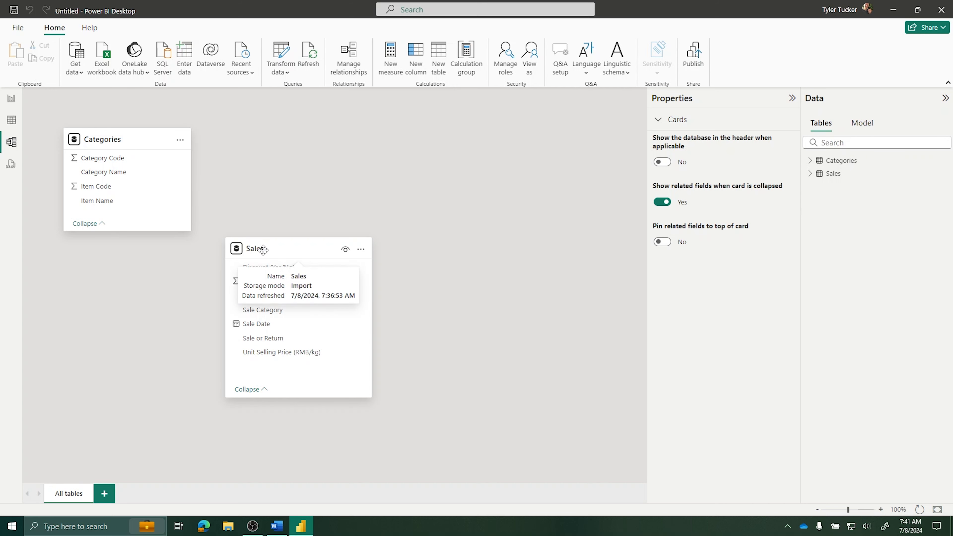
mouse_move(263, 248)
left_mouse_down()
mouse_move(271, 262)
mouse_move(265, 256)
left_mouse_up()
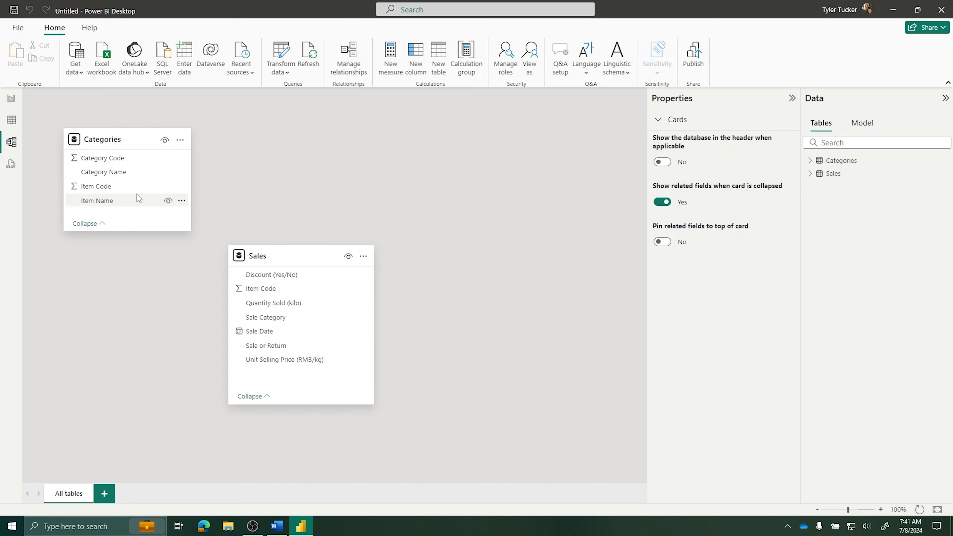
Step: Try linking Item Code in Categories to Item Code in Sales on the diagram, and discard the proposed relationship
left_click_drag(90, 191, 275, 291)
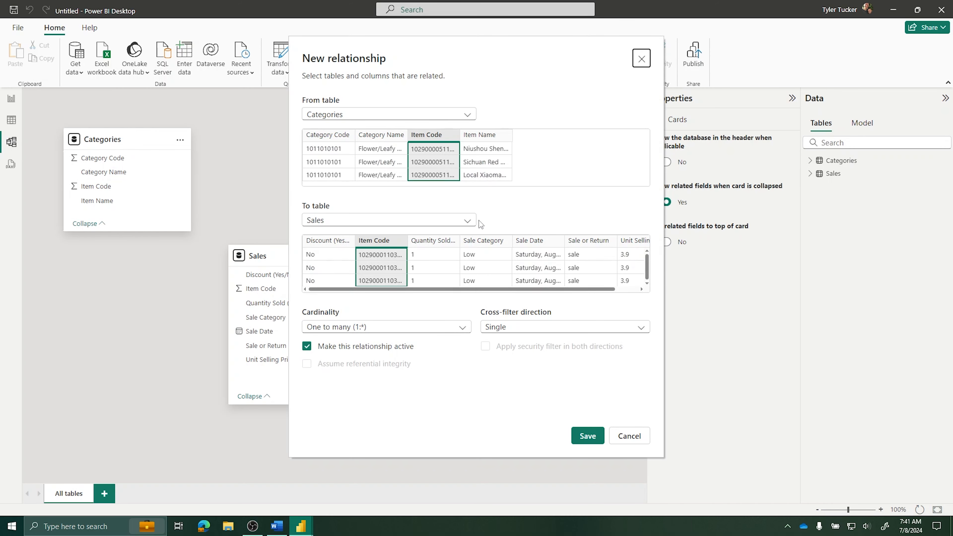
left_click(645, 445)
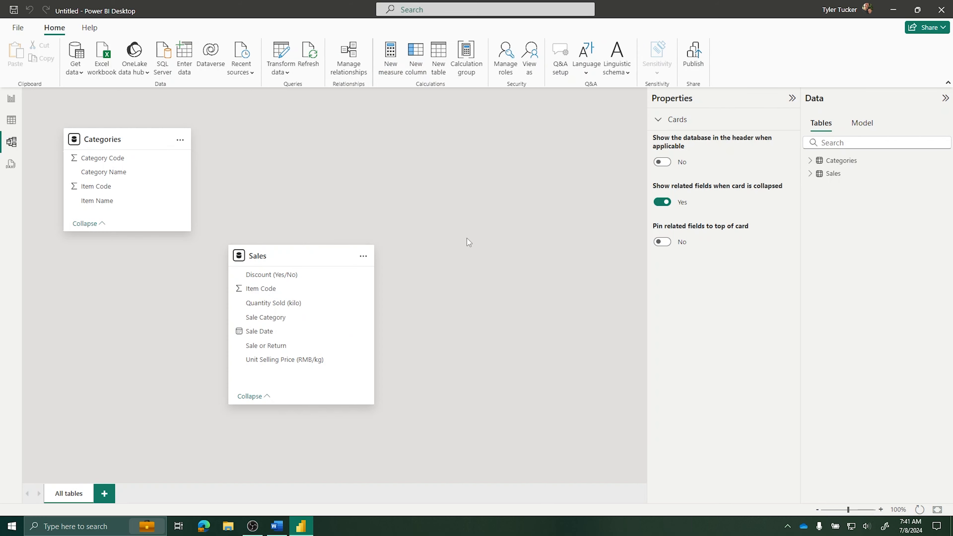
Step: Autodetect the relationships between the model's tables in the relationship manager
left_click(348, 65)
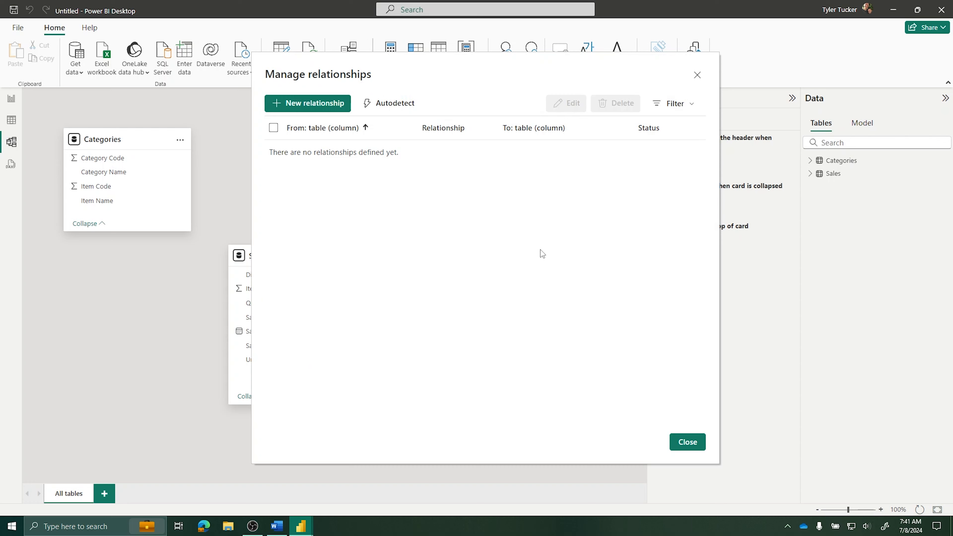
left_click(393, 107)
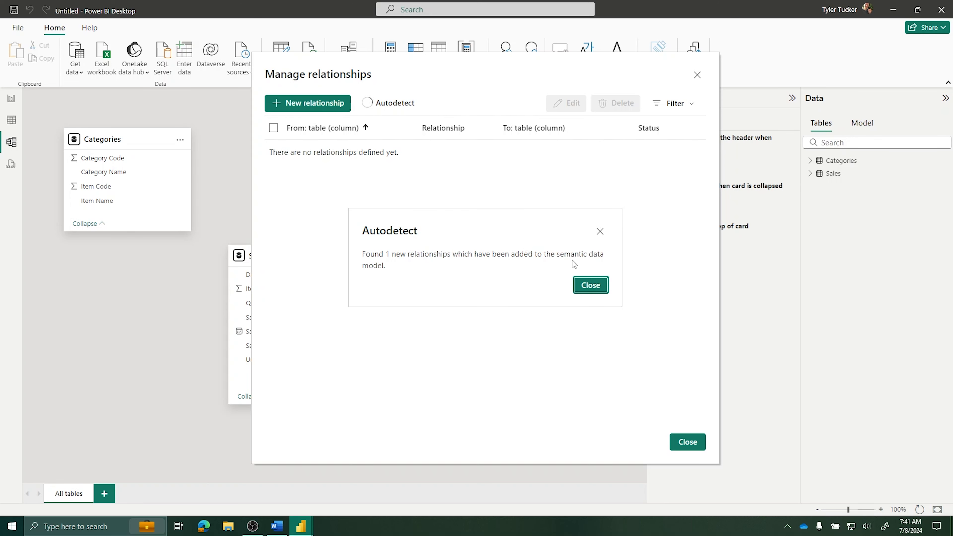
left_click(588, 285)
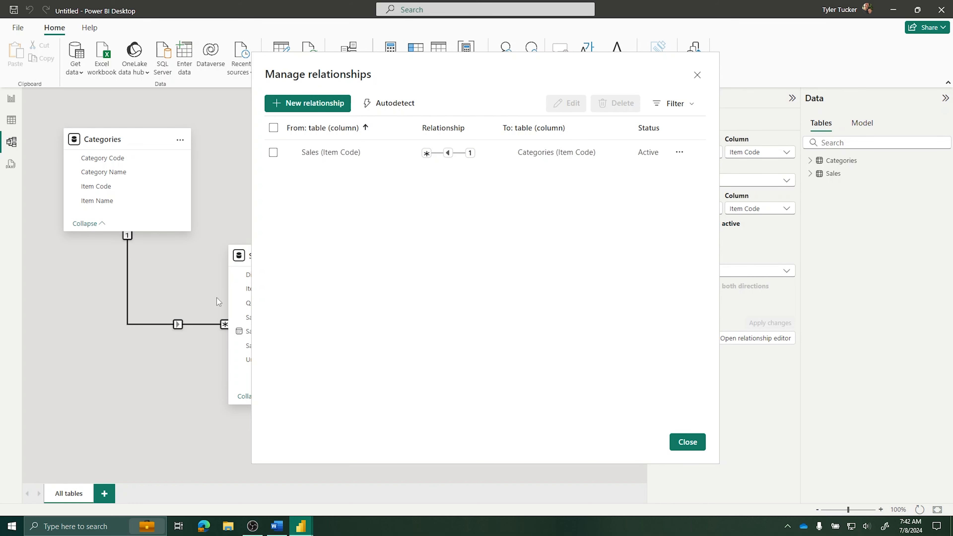
Step: Delete the autodetected Sales to Categories relationship in the relationship manager
left_click(273, 152)
left_click(615, 102)
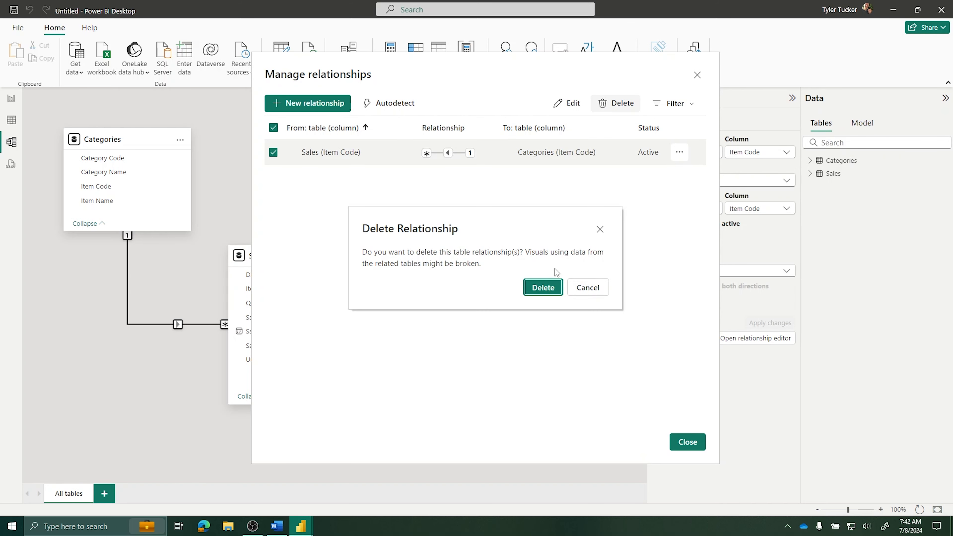
left_click(542, 285)
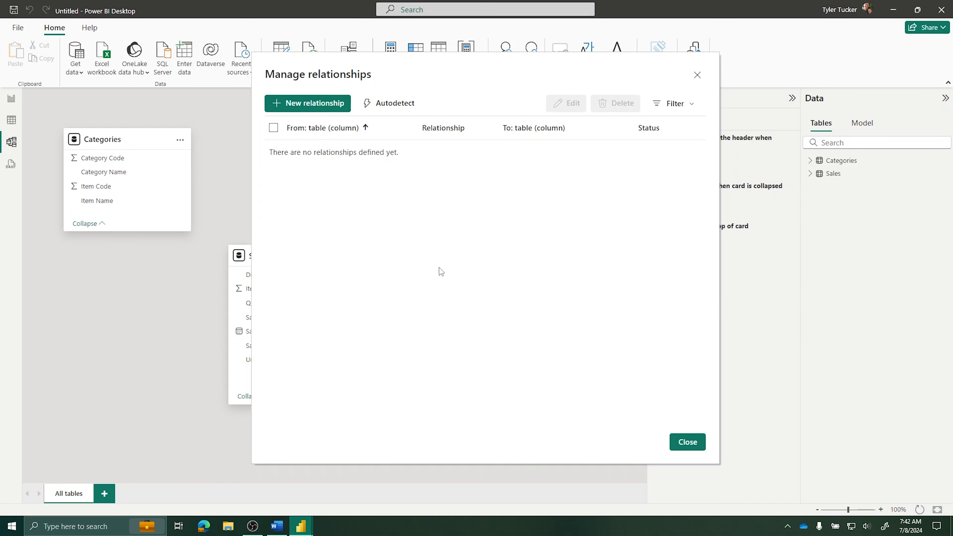
Step: Start a new relationship from the Categories table to the Sales table, with Item Code as the linking column
left_click(332, 105)
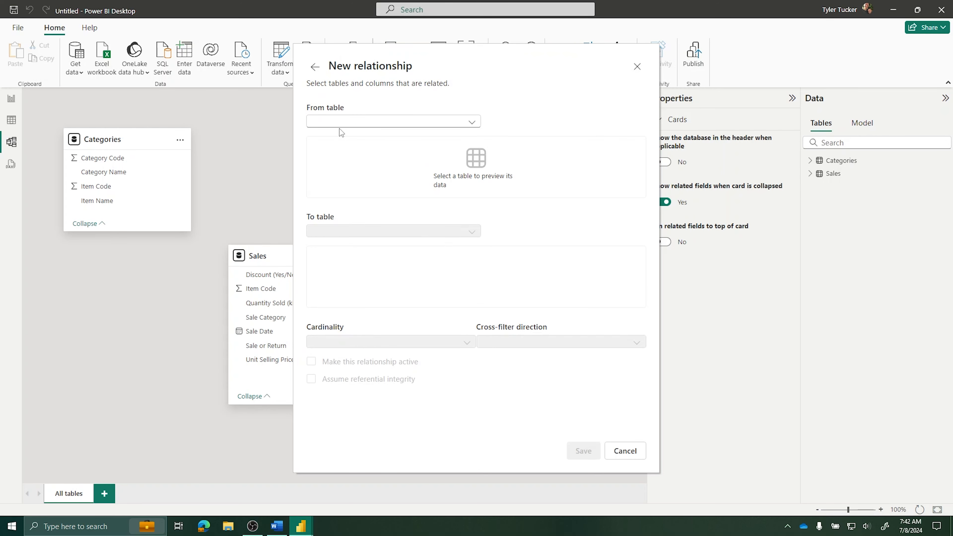
left_click(357, 122)
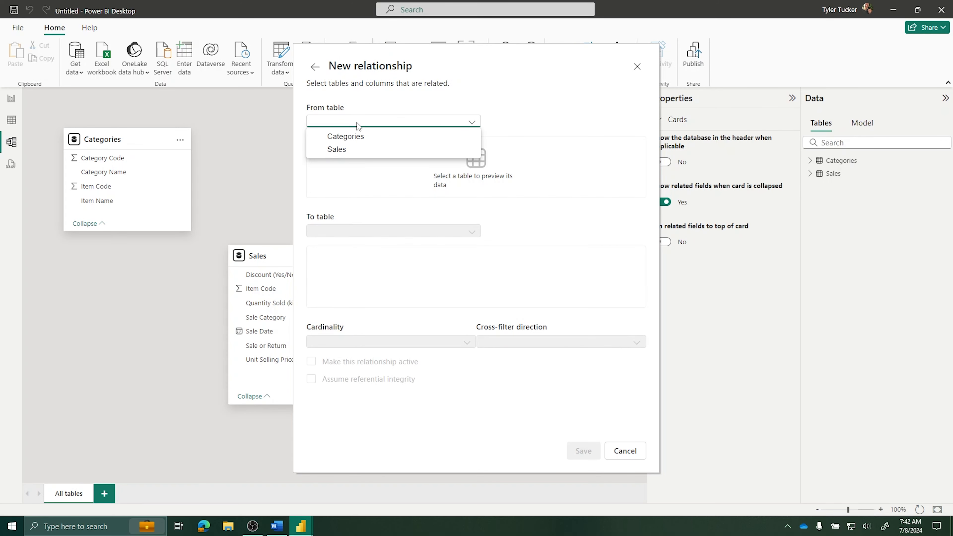
left_click(346, 137)
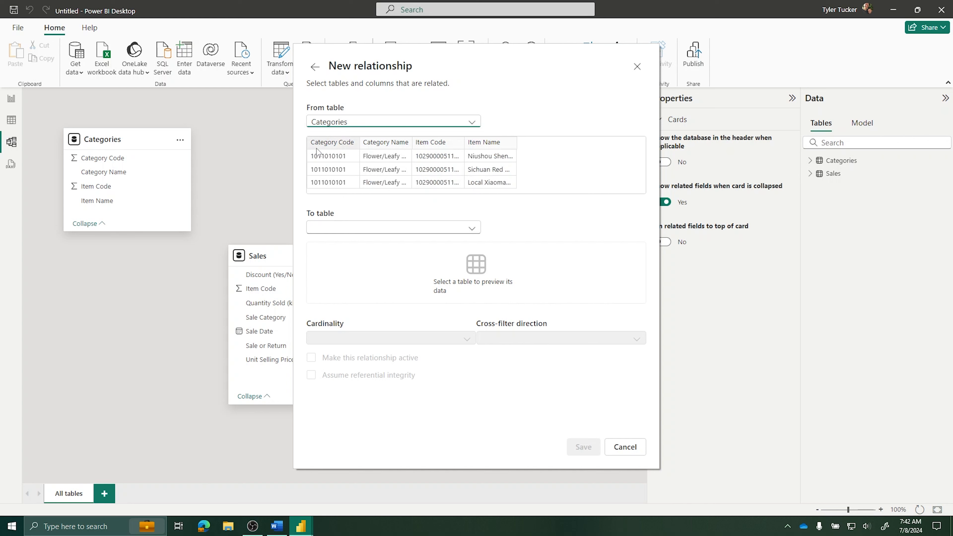
left_click(340, 226)
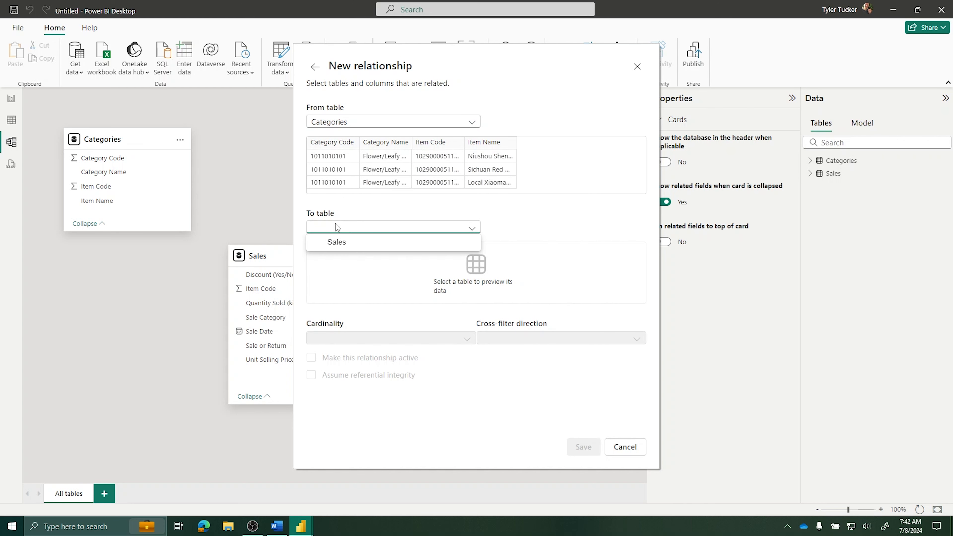
left_click(341, 242)
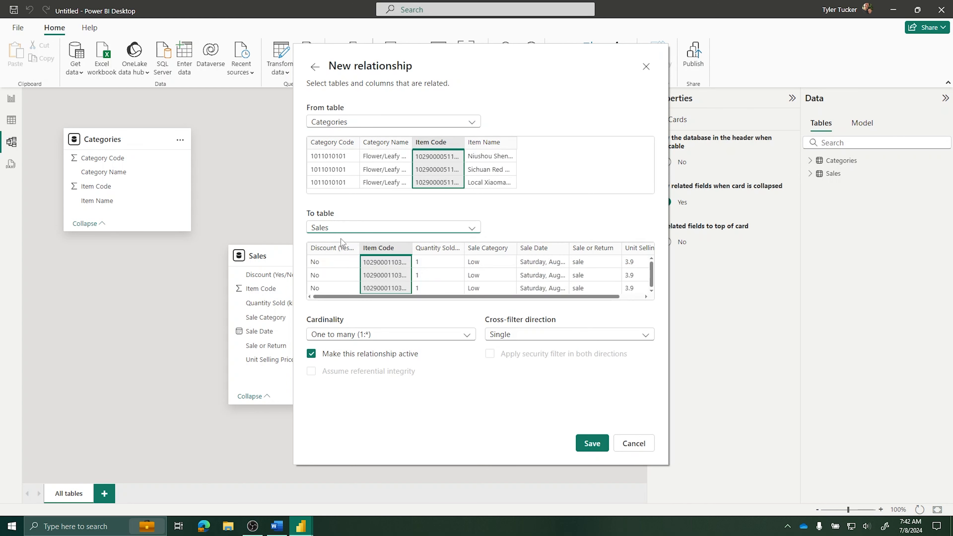
left_click(434, 143)
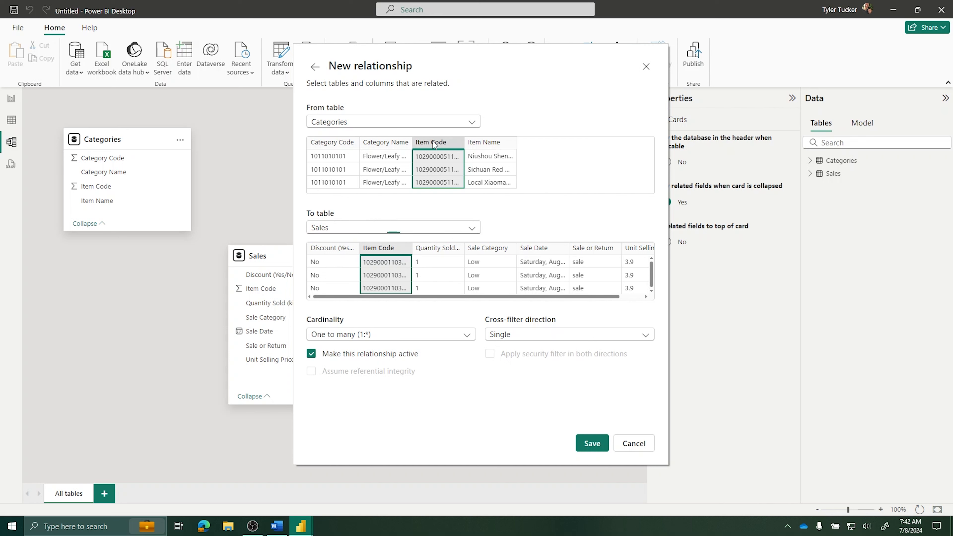
Step: Try Category Name and Category Code as the linking column in Categories, and reselect Item Code
left_click(401, 144)
left_click(351, 147)
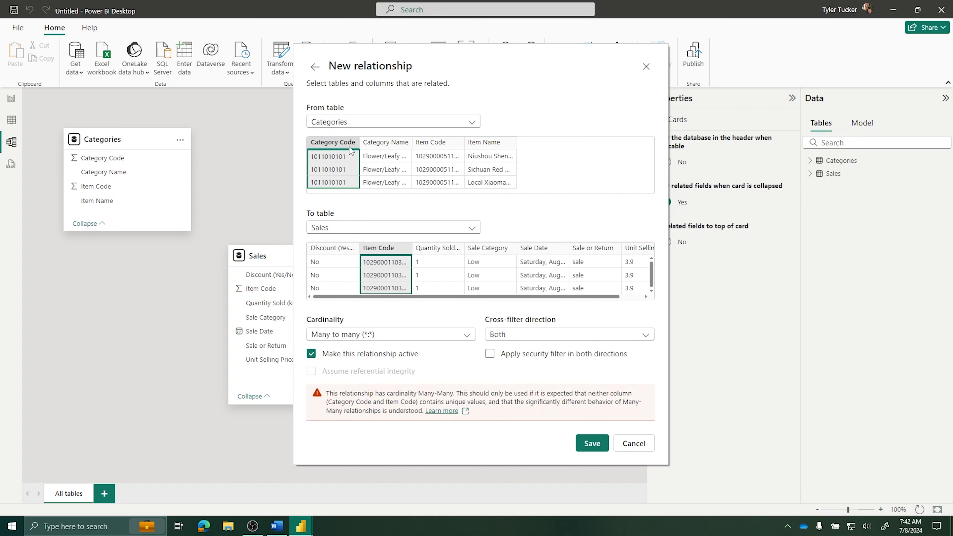
left_click(381, 146)
left_click(433, 146)
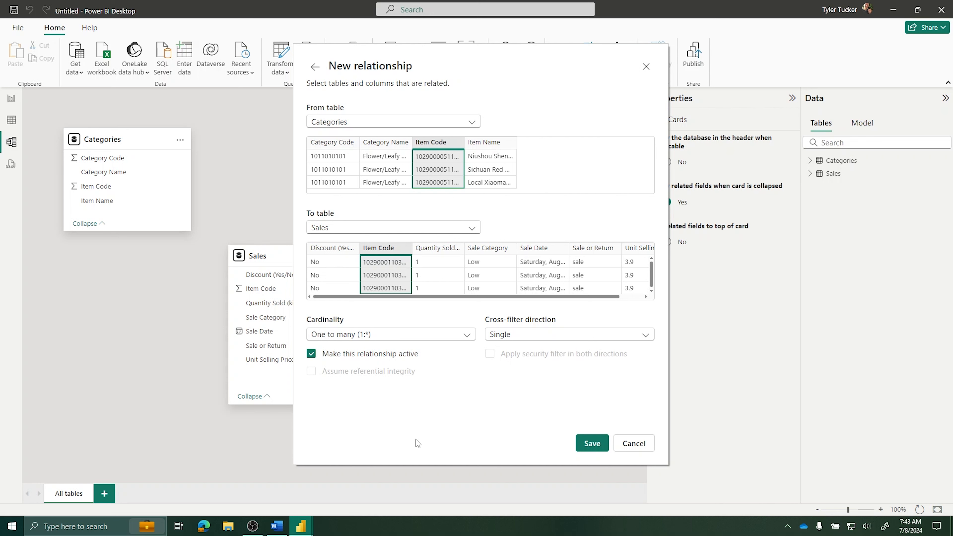
Step: Try Many to many as the relationship's cardinality, and return it to One to many
left_click(423, 334)
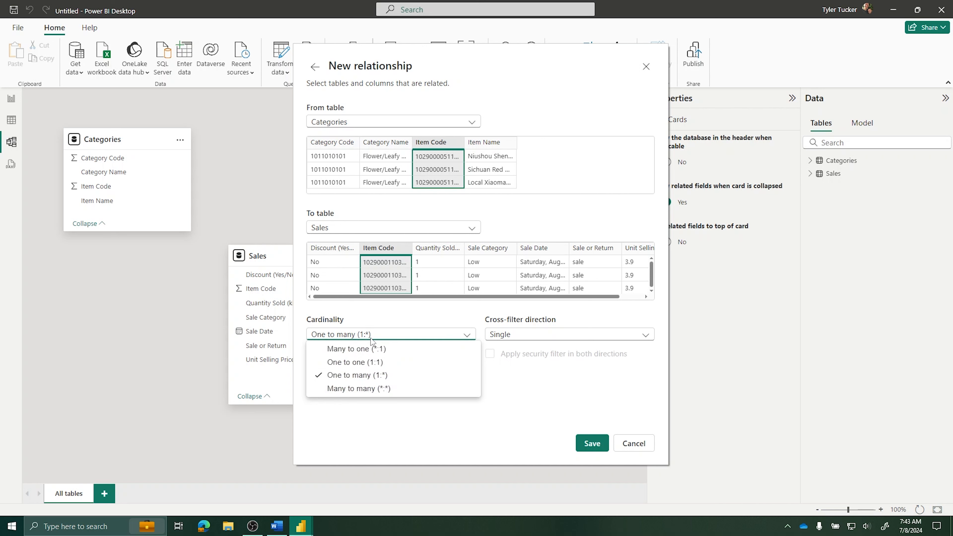
left_click(386, 389)
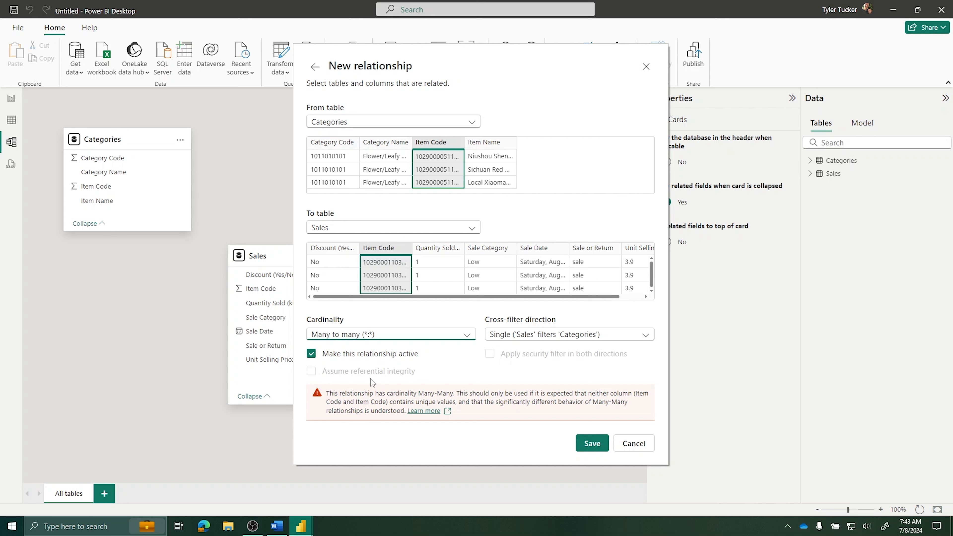
left_click(418, 335)
left_click(392, 373)
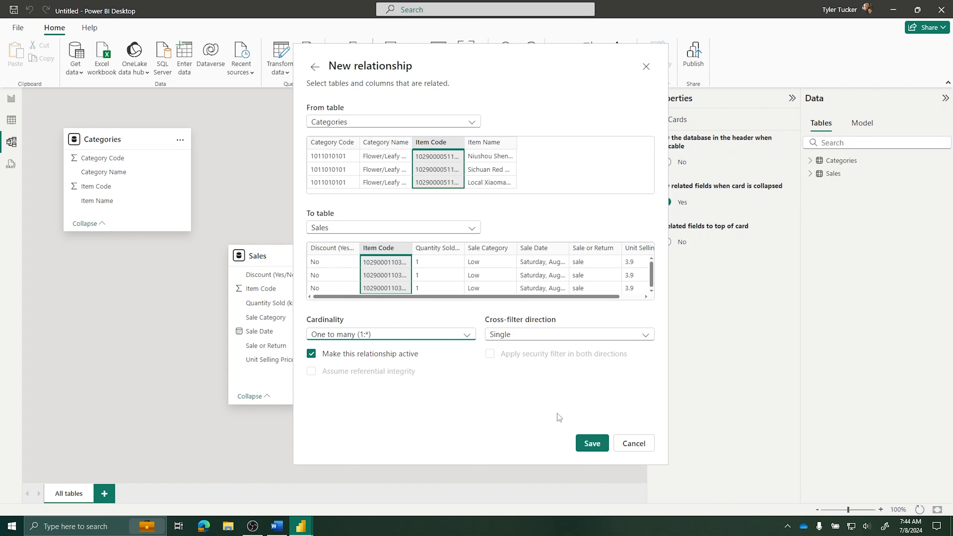
Step: Save the Categories to Sales relationship, close the relationship manager, and nudge the Sales card slightly up and right on the diagram
left_click(589, 444)
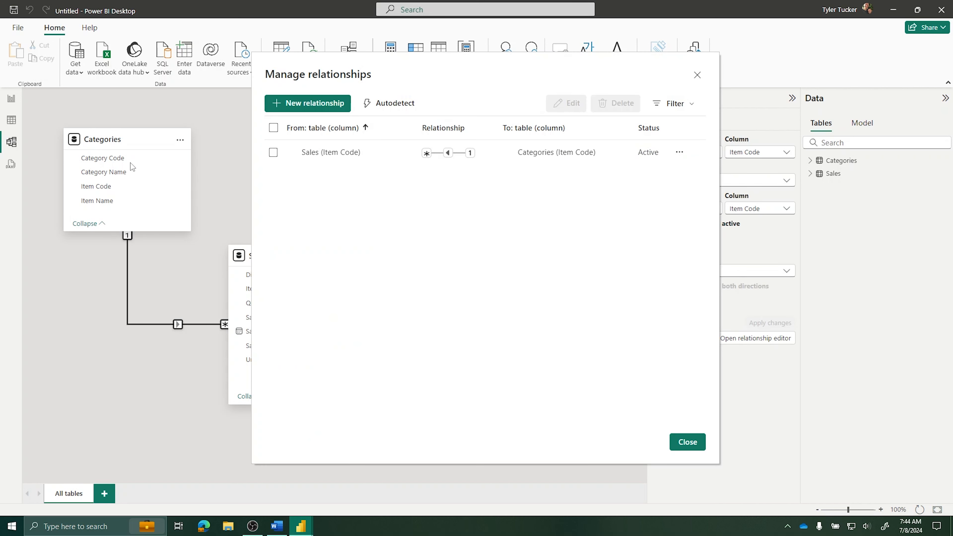
left_click(686, 442)
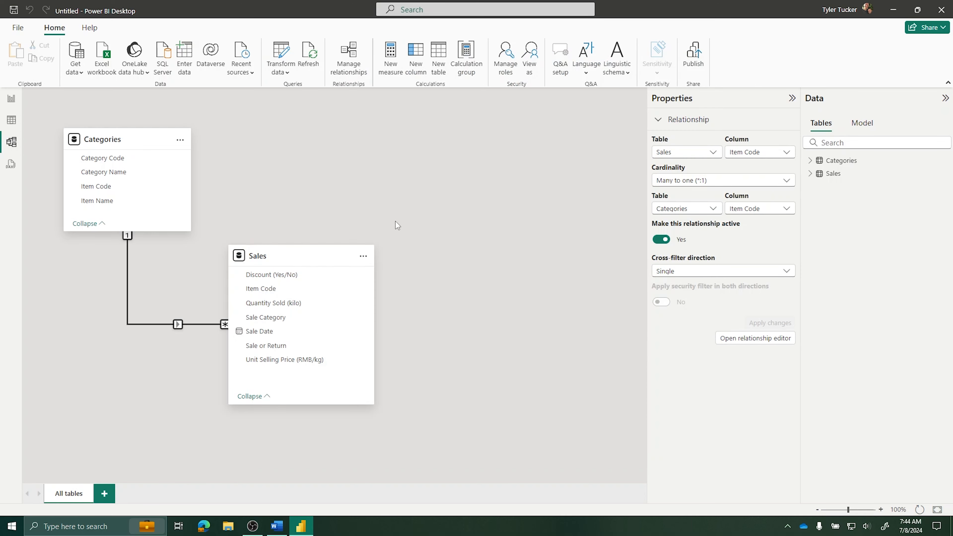
left_click_drag(297, 258, 311, 250)
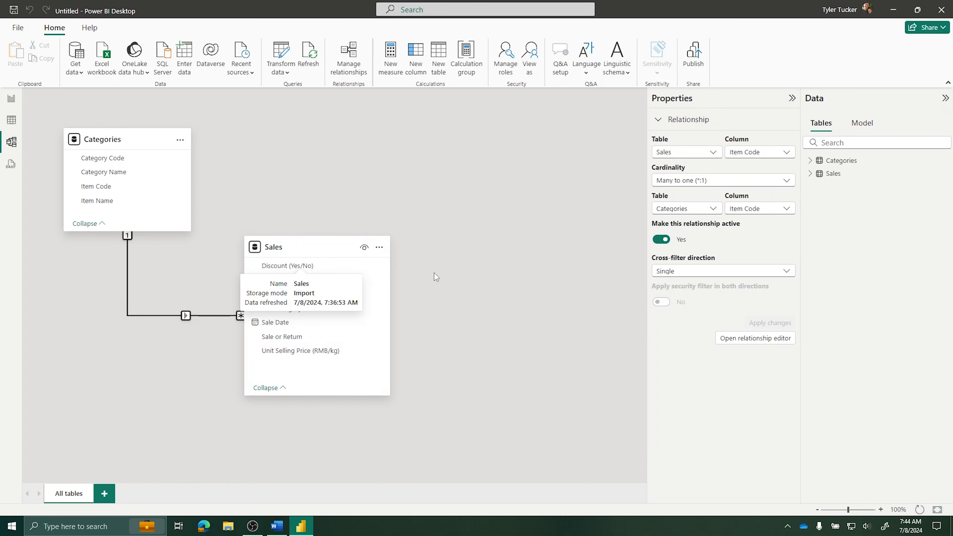
left_click(413, 257)
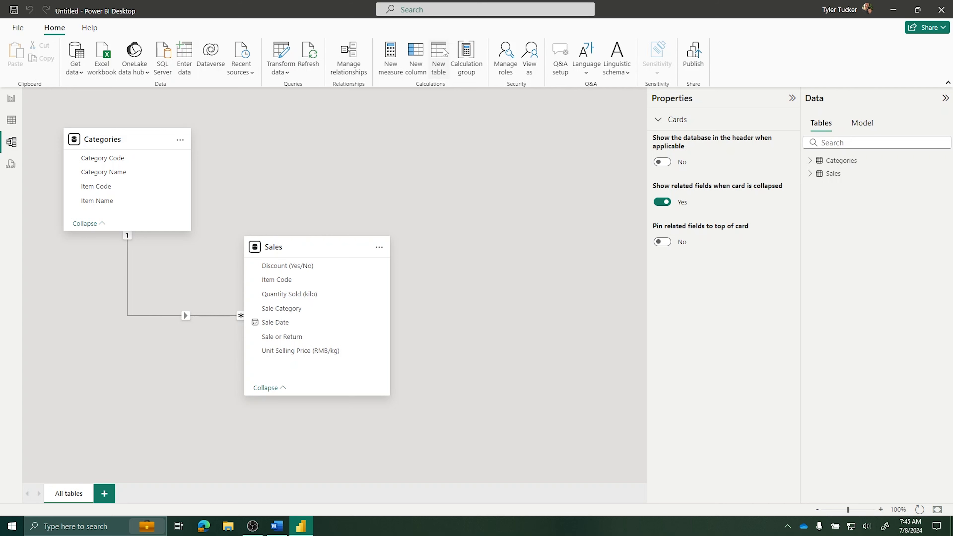
Step: Create a calculated table with the formula Date = CALENDARAUTO()
left_click(440, 54)
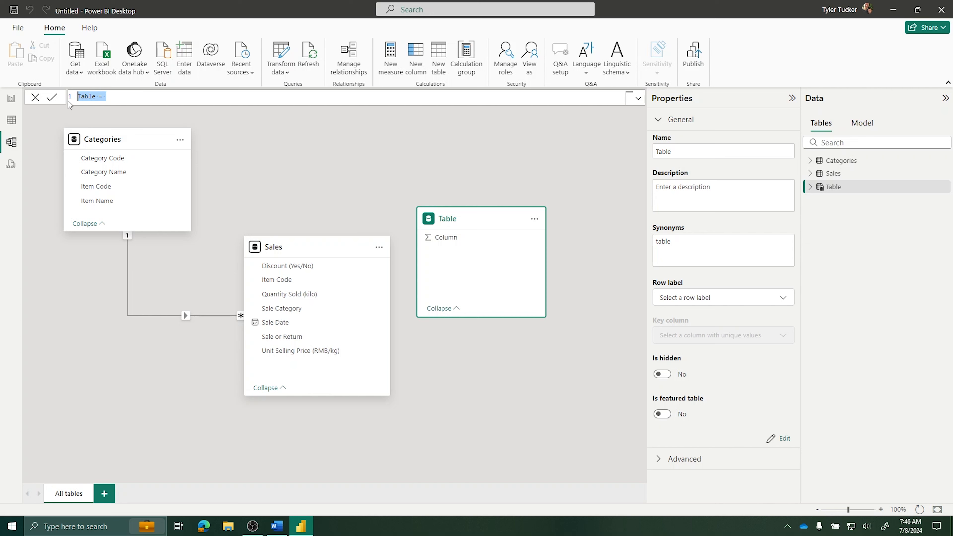
type("Date = c")
key("BackSpace")
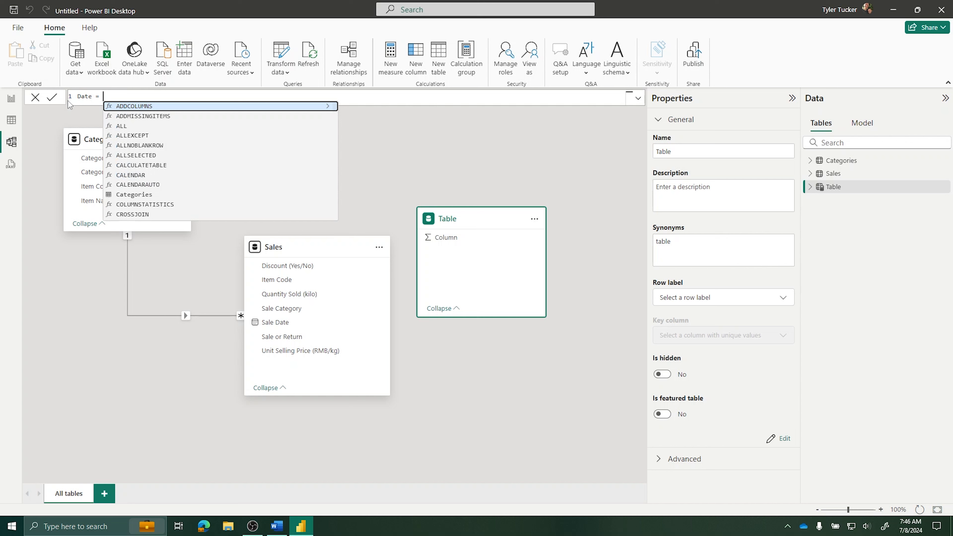
type("al")
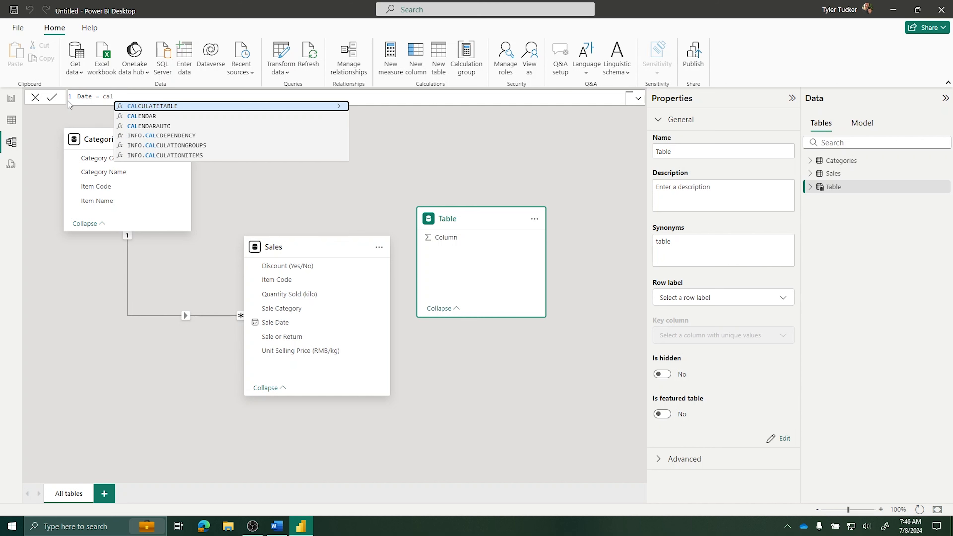
type("e")
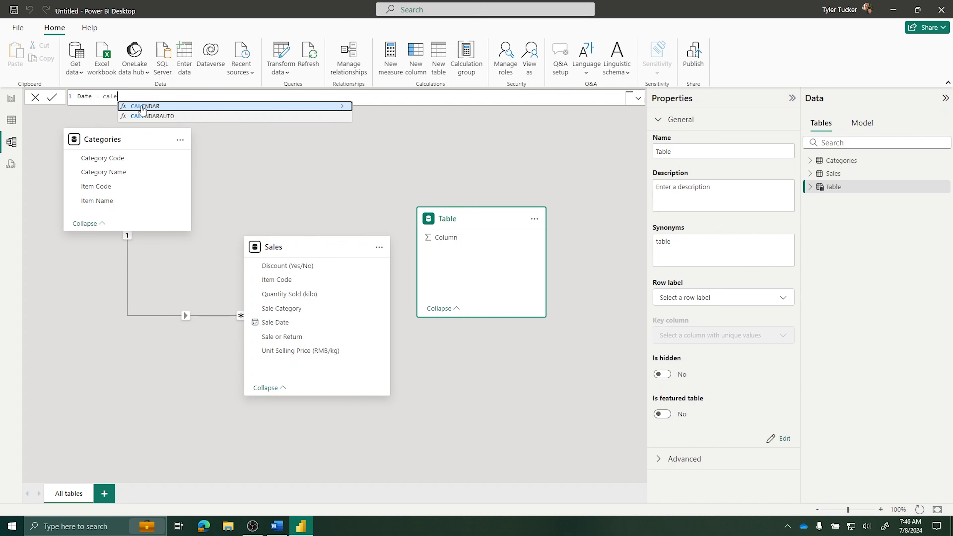
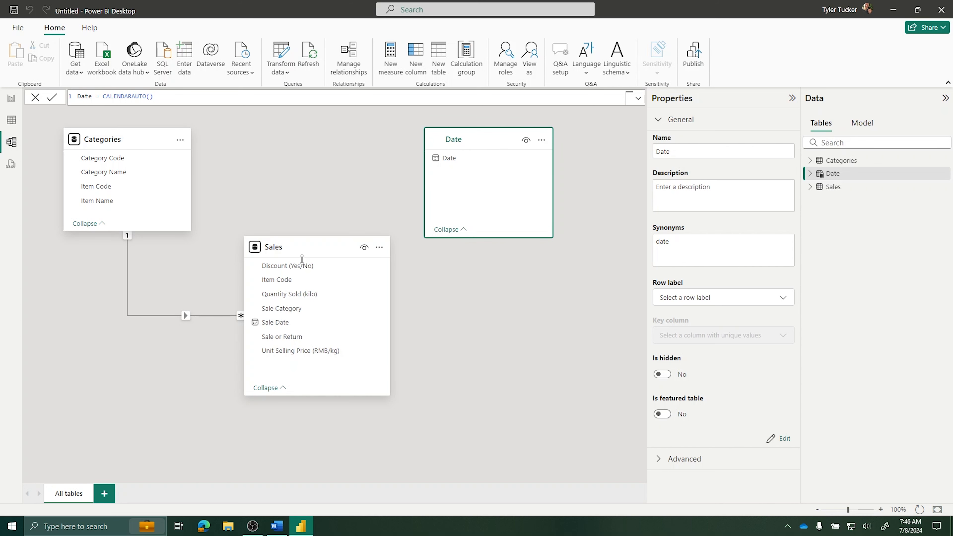
Step: Relate the Date table's Date column to Sale Date in Sales as an active one-to-many relationship with single cross-filter direction
mouse_move(276, 247)
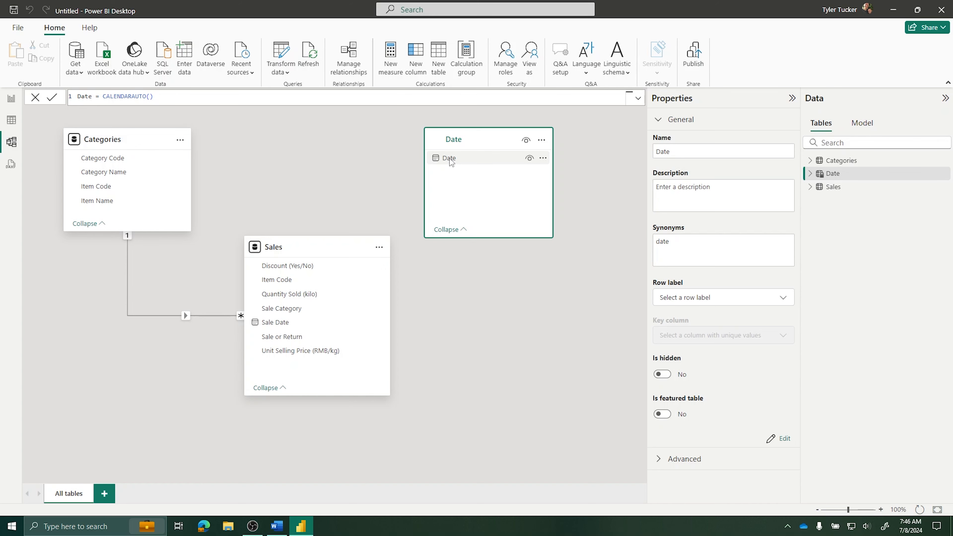
left_click_drag(448, 158, 278, 326)
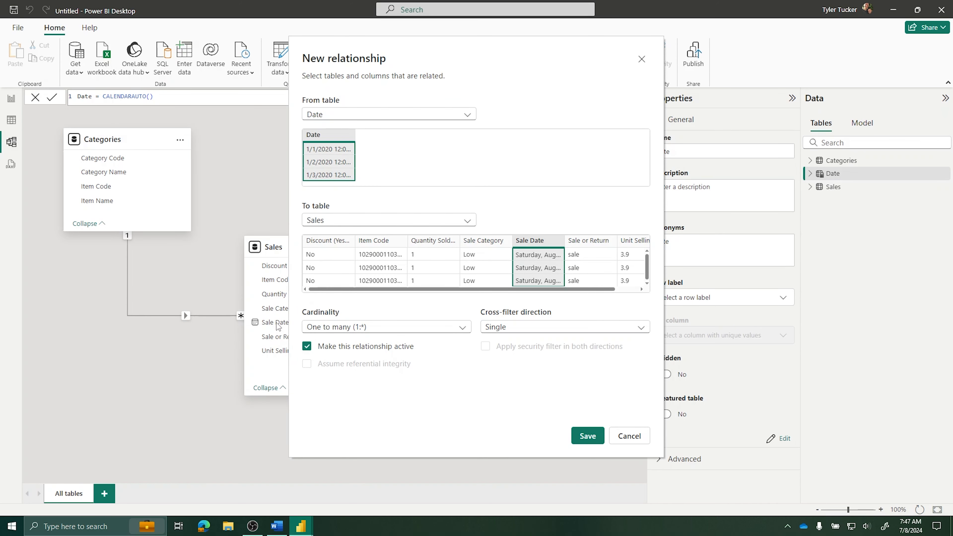
left_click_drag(424, 52, 642, 63)
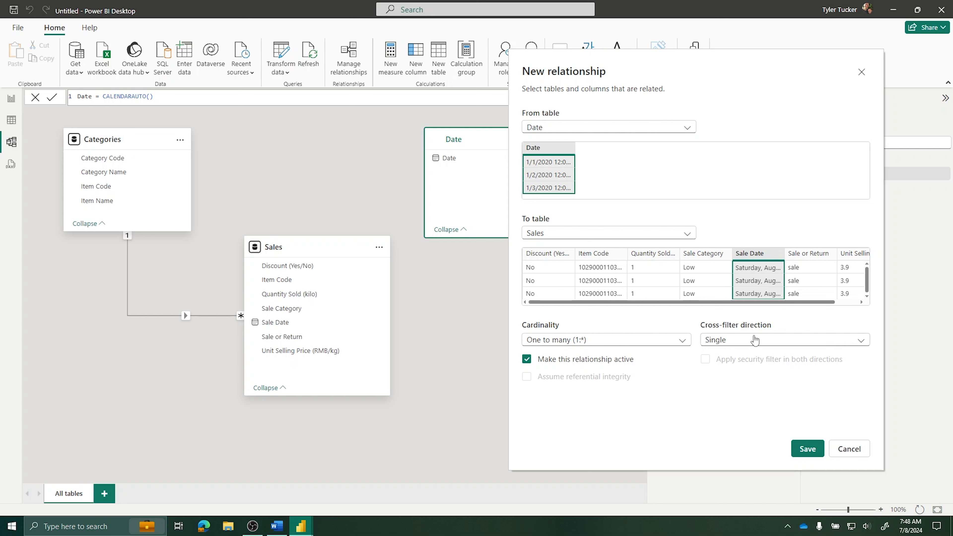
left_click(803, 448)
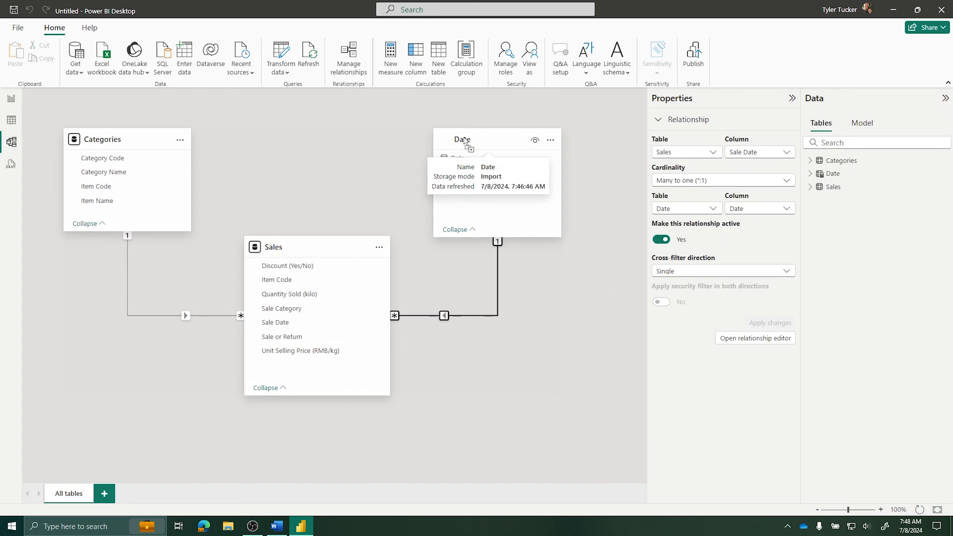
Step: Move the Sales card slightly higher on the model diagram, between the Categories and Date cards
left_click(386, 189)
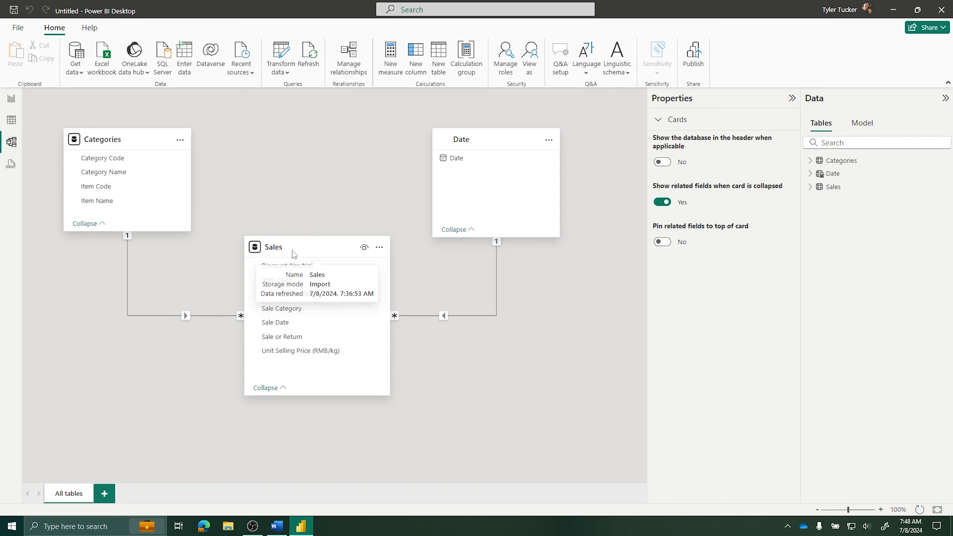
left_click_drag(278, 248, 279, 259)
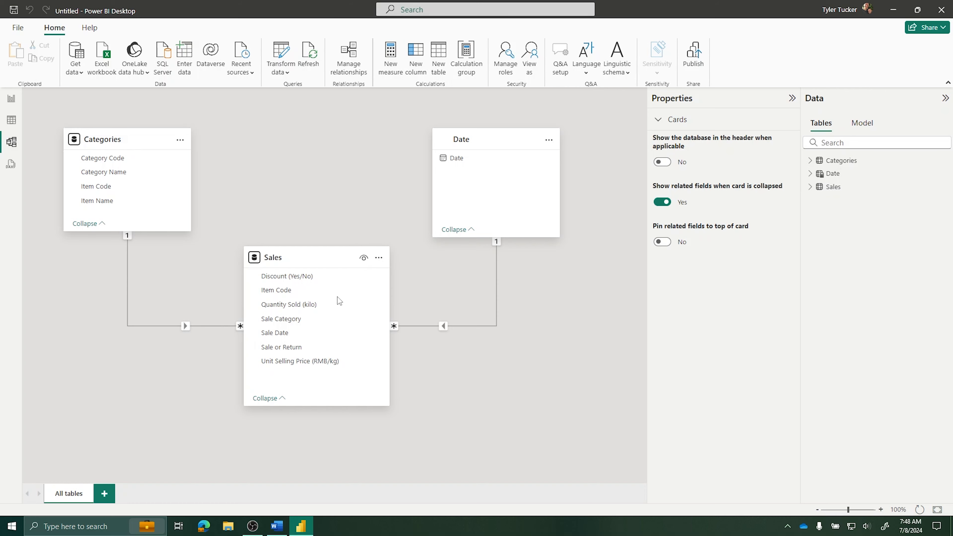
left_click_drag(278, 256, 275, 231)
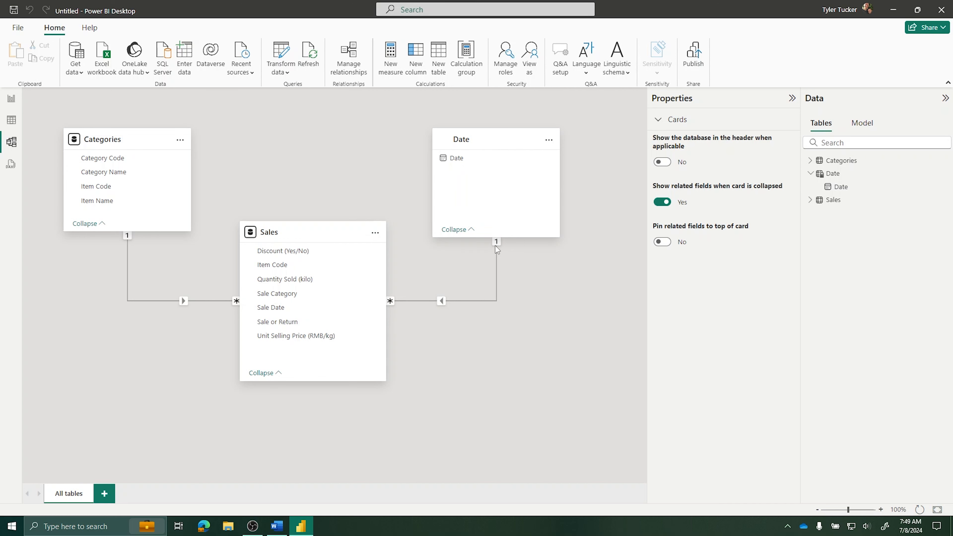
Step: Mark the Date table as a date table, using its Date column as the date column
right_click(474, 144)
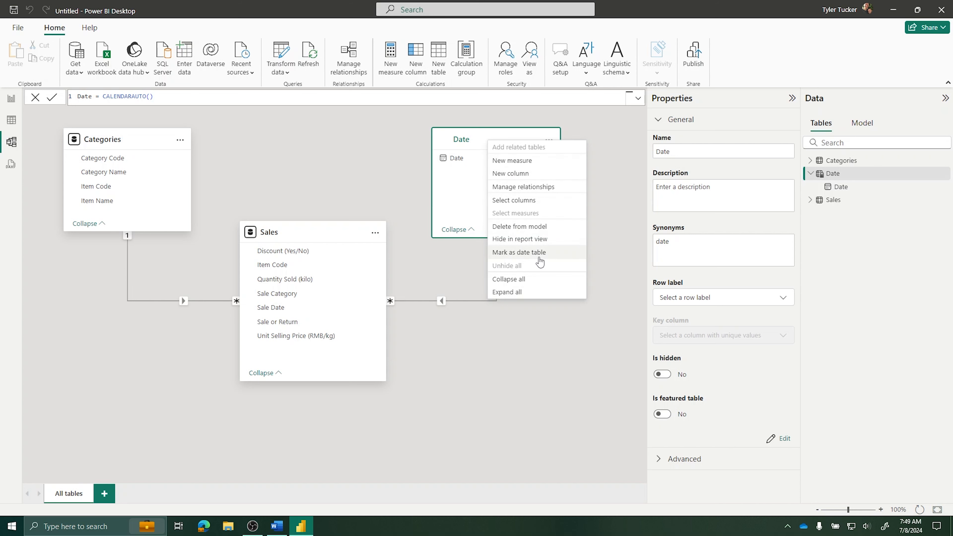
left_click(538, 259)
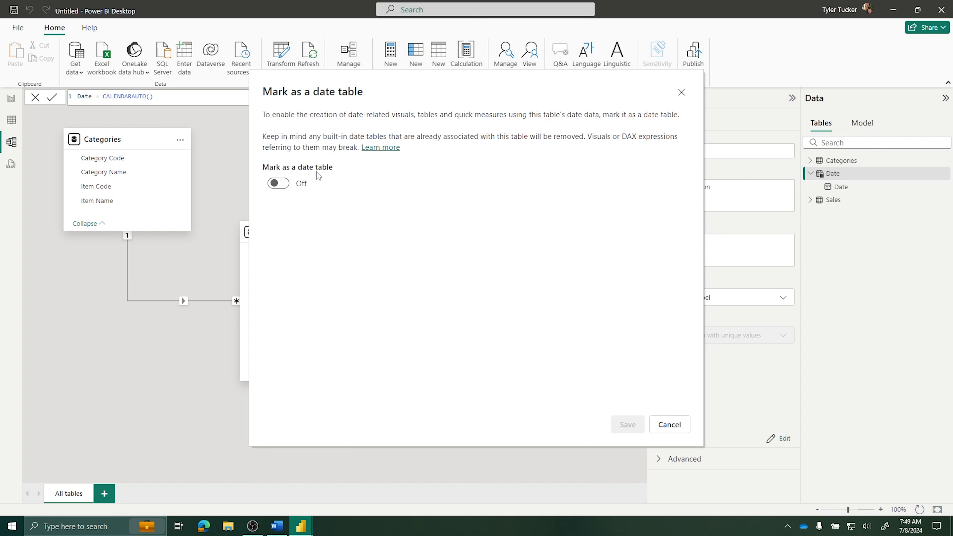
left_click(278, 184)
left_click(360, 225)
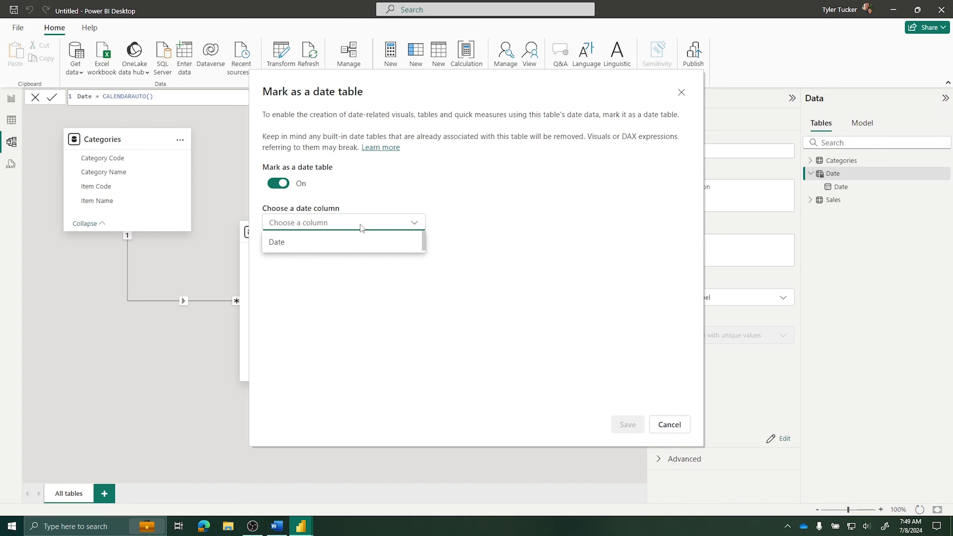
left_click(301, 246)
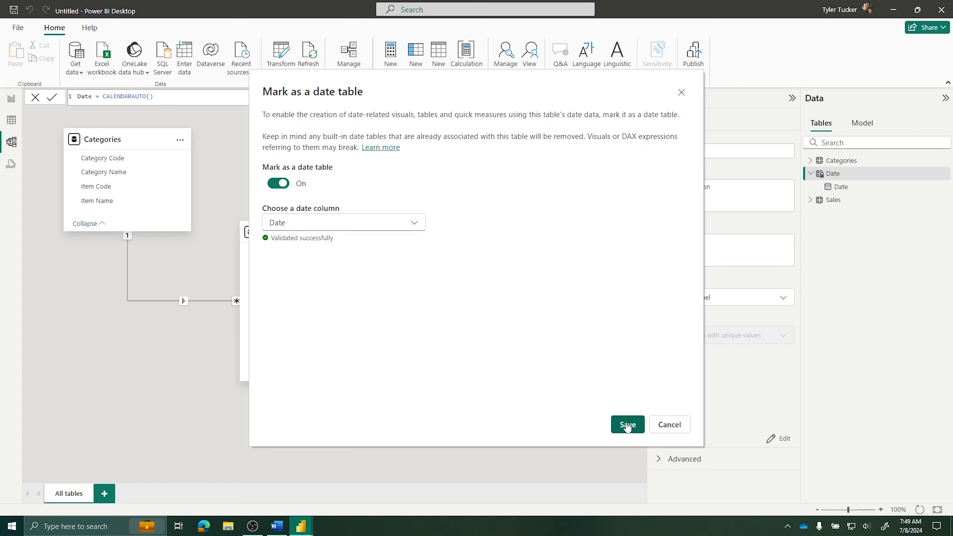
left_click(627, 425)
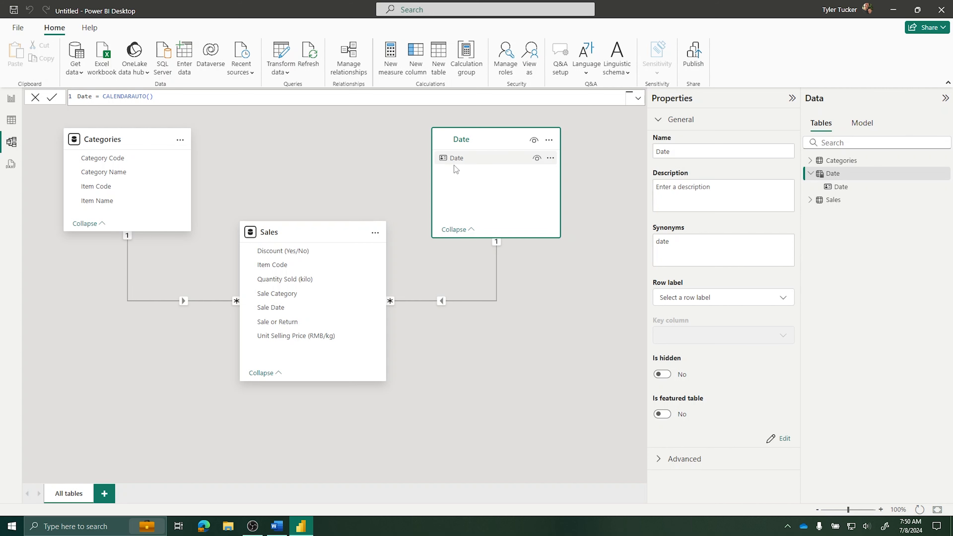
Step: Add a calculated column to the Date table with the formula Year = YEAR('Date'[Date]) and view its values in the table rows
left_click(415, 55)
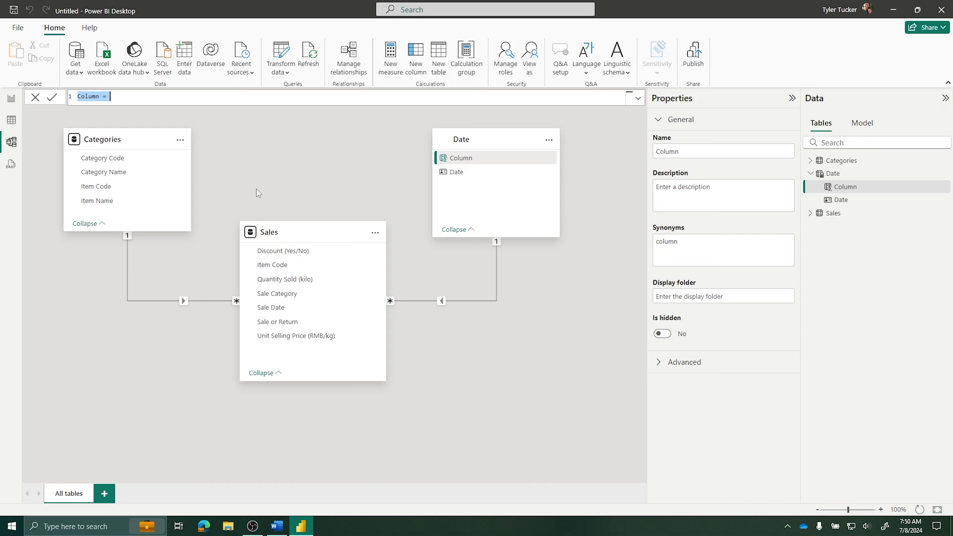
type("Year = yea")
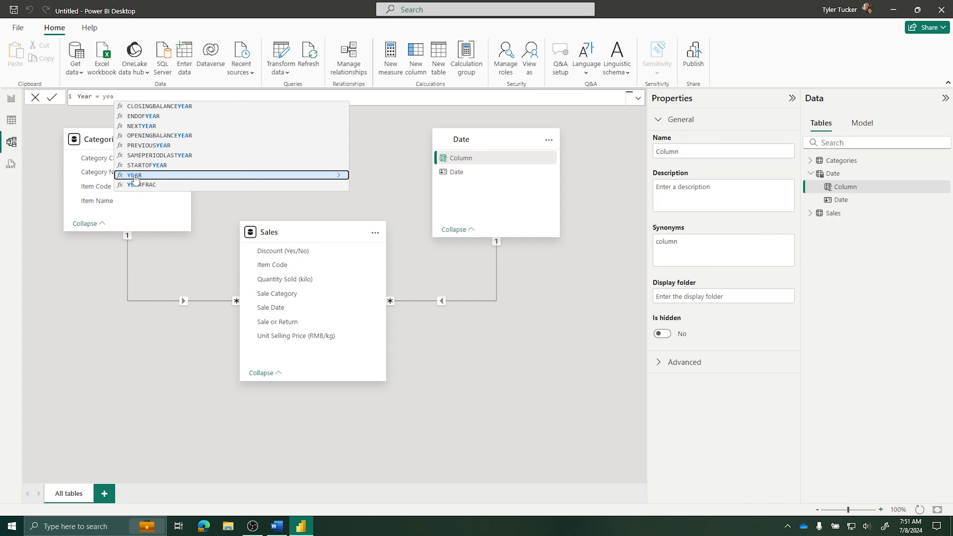
left_click(150, 175)
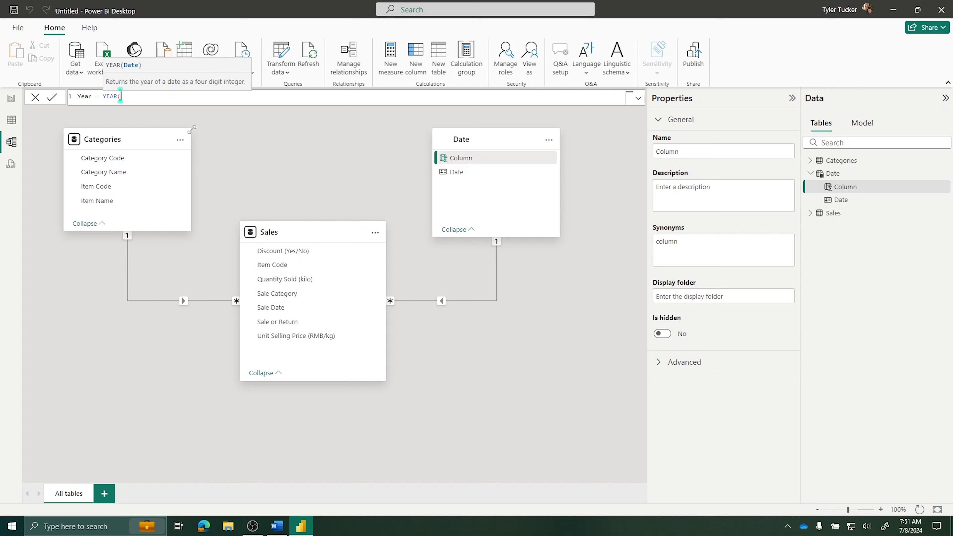
type("'")
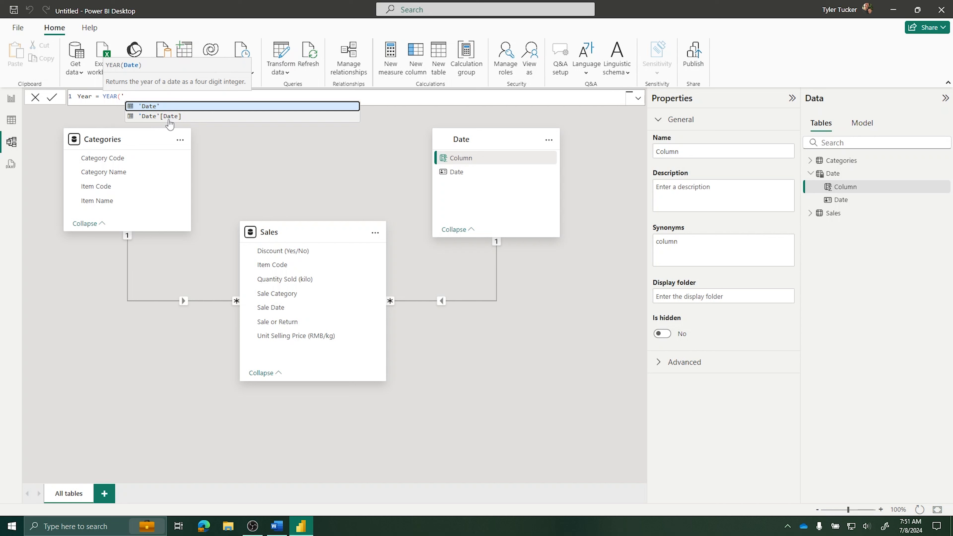
left_click(147, 106)
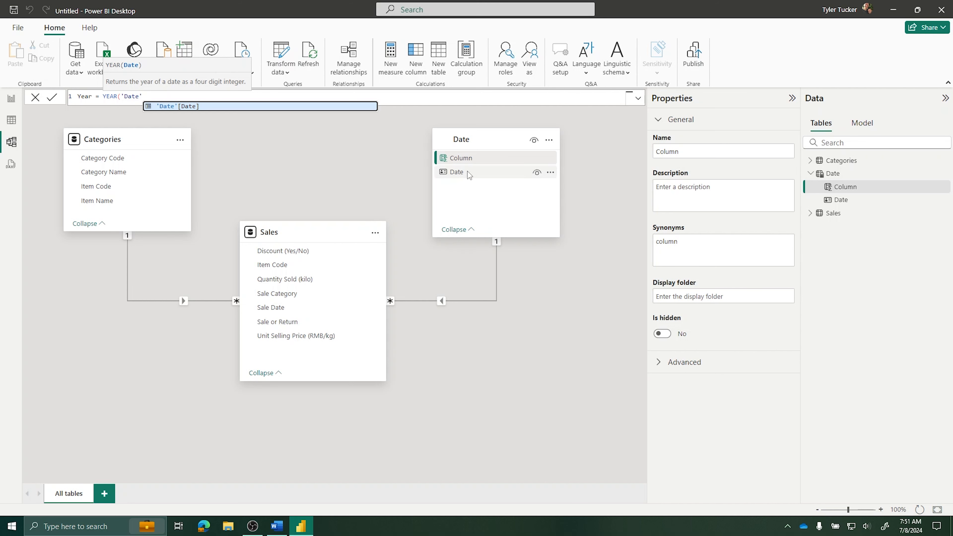
type("[")
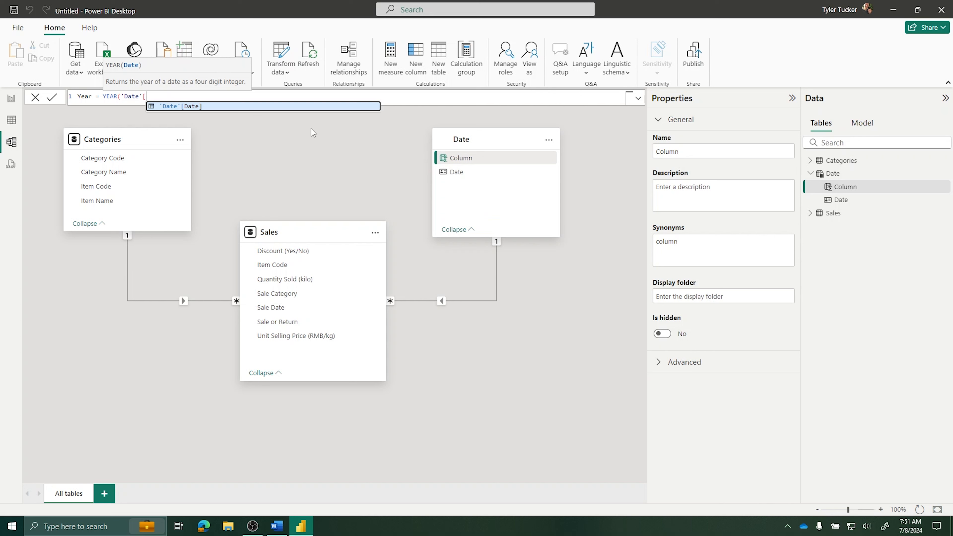
left_click(189, 107)
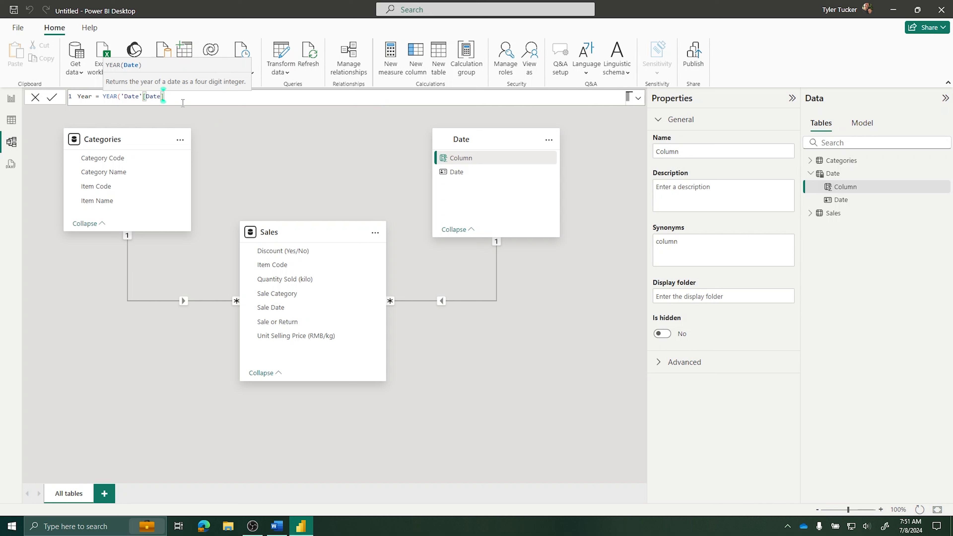
type(")")
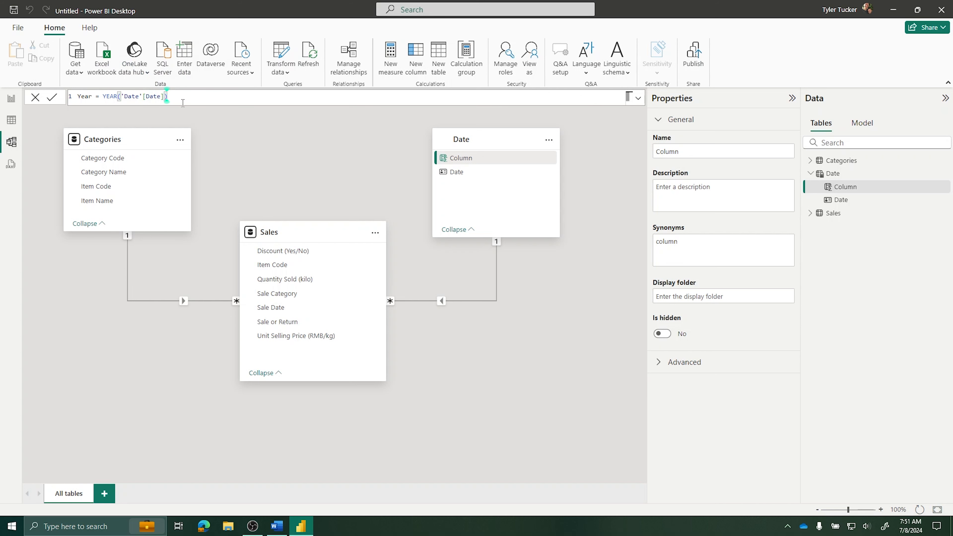
key("Return")
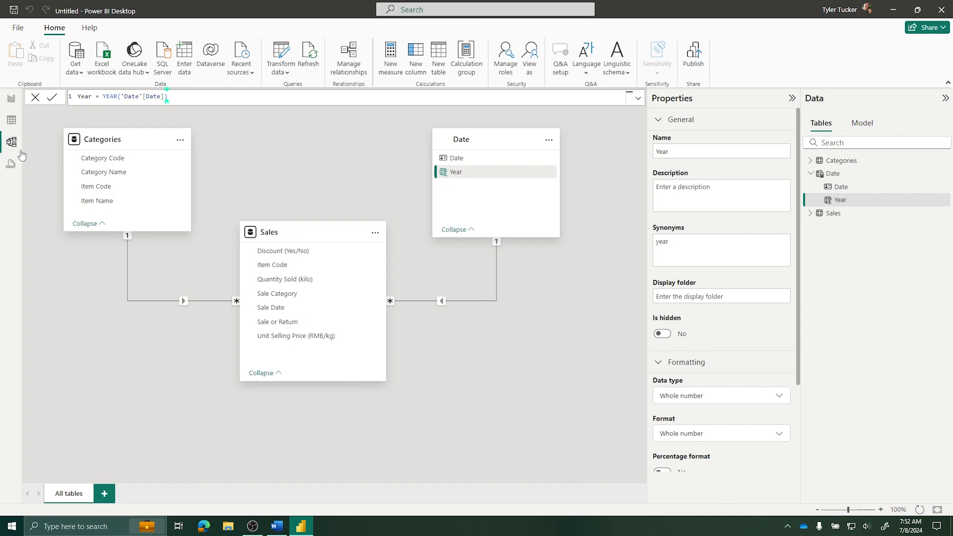
left_click(17, 128)
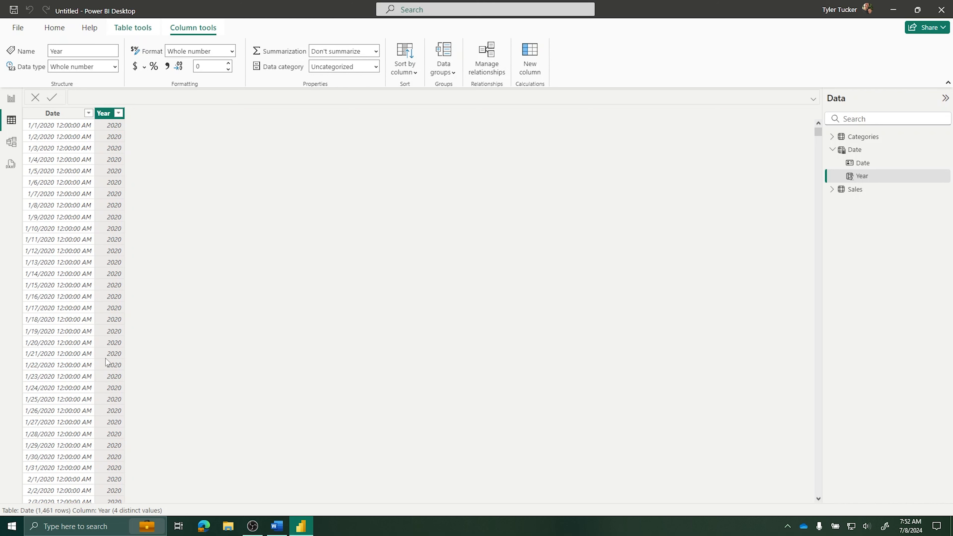
Step: Add a calculated column to the Date table with the formula Month Number = MONTH('Date'[Date]) and check its values across the table rows
left_click(17, 151)
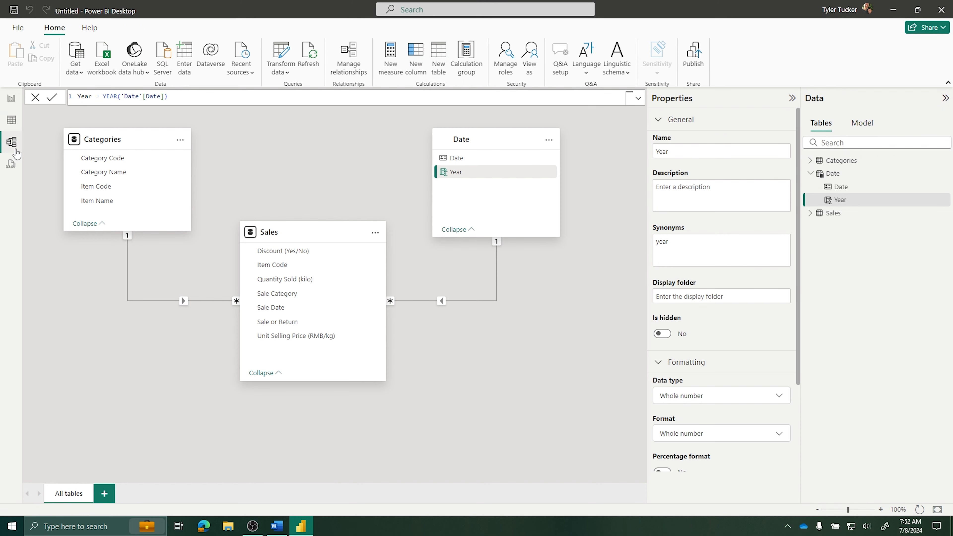
left_click(498, 140)
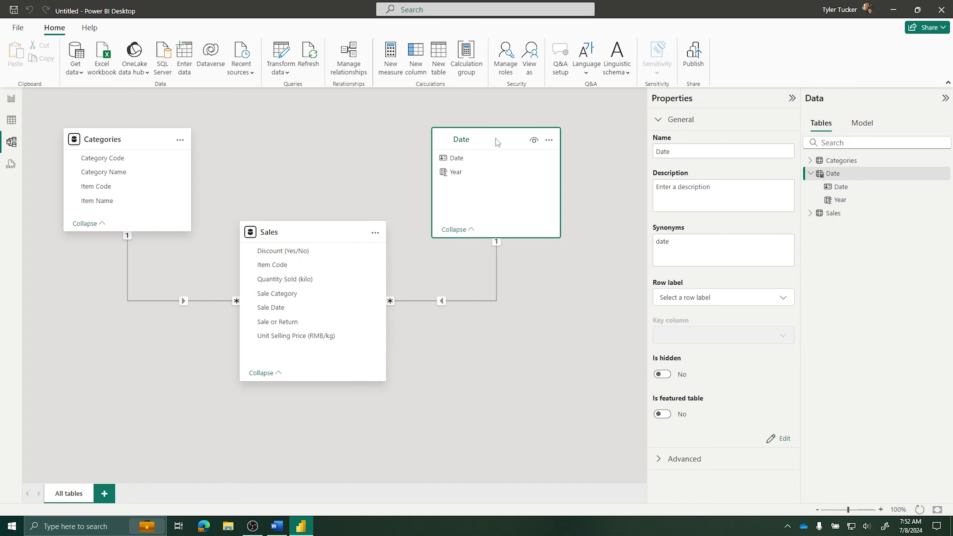
left_click(424, 62)
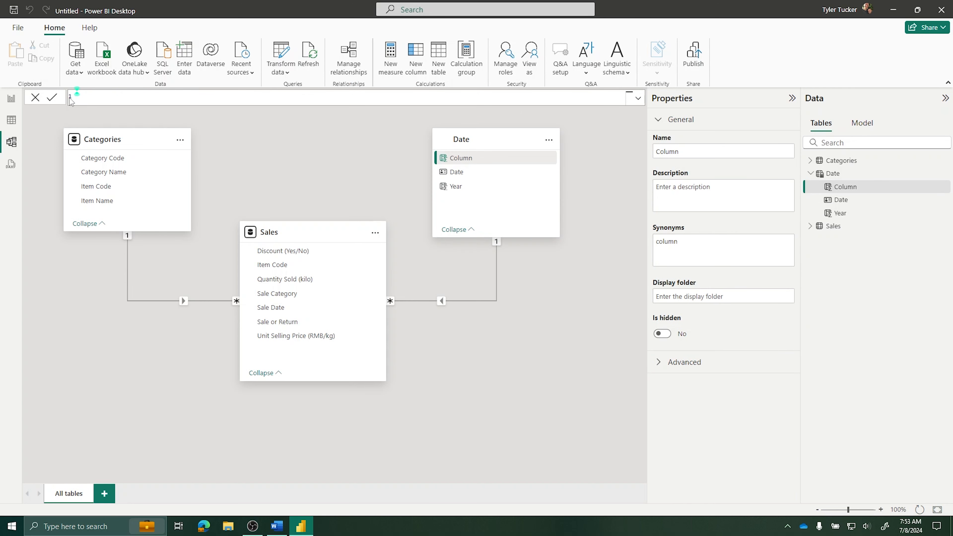
type("Month Number = mon")
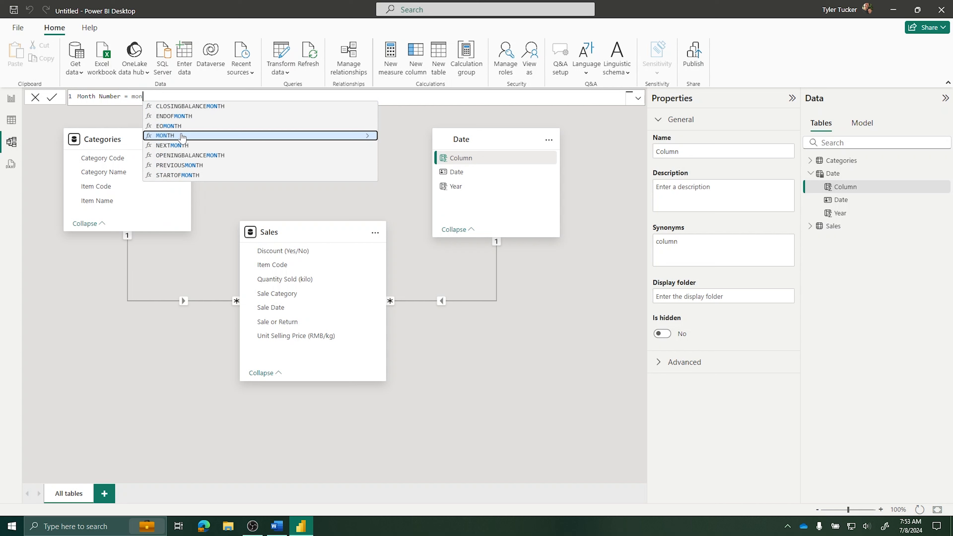
left_click(233, 136)
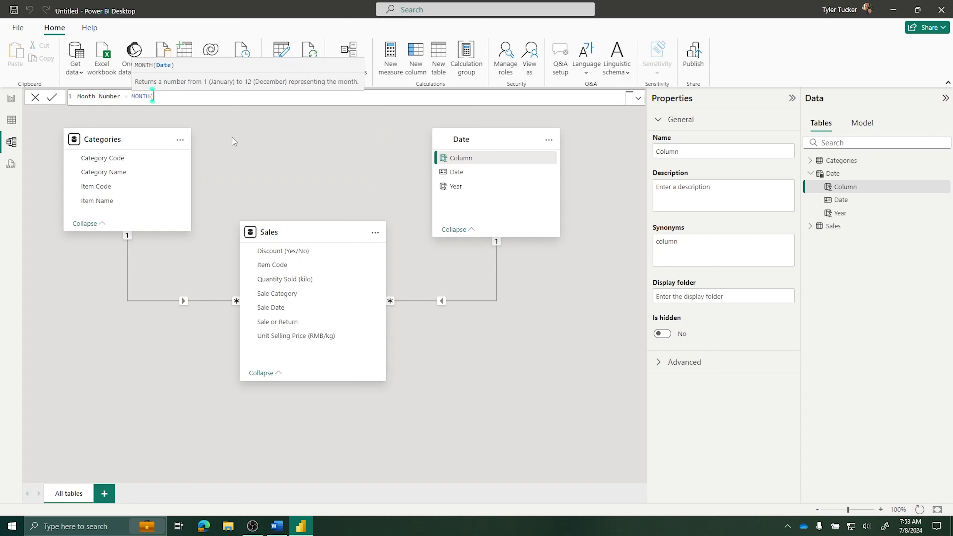
type("'")
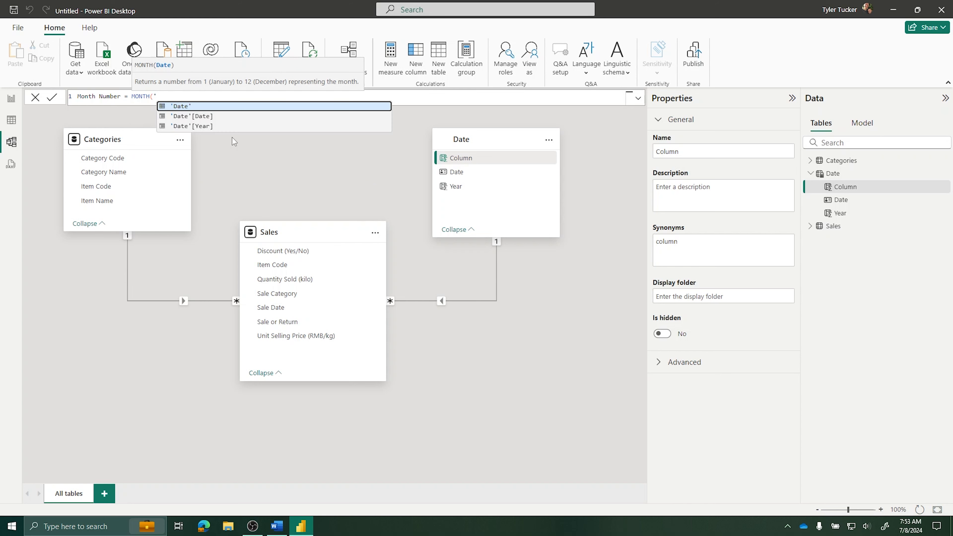
key("Down")
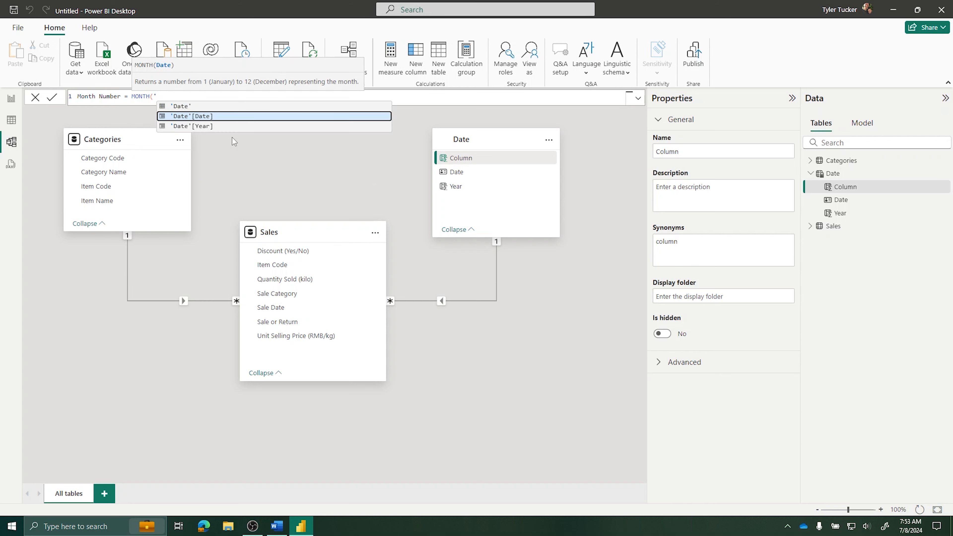
key("Tab")
type(")")
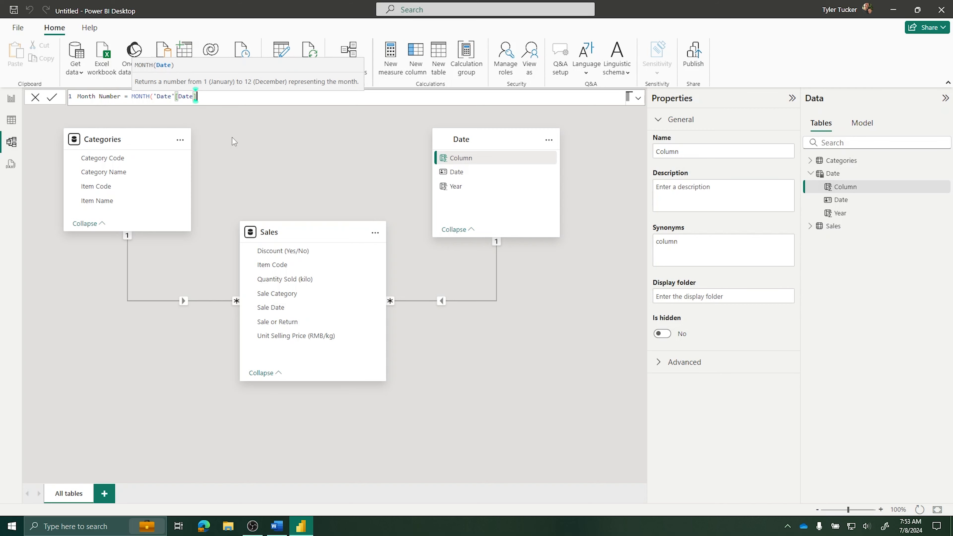
key("Return")
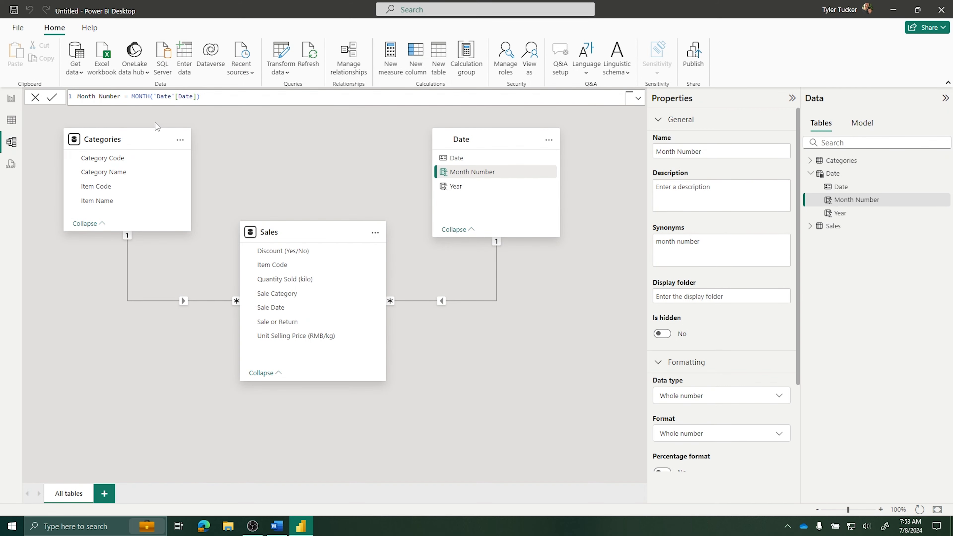
left_click(11, 120)
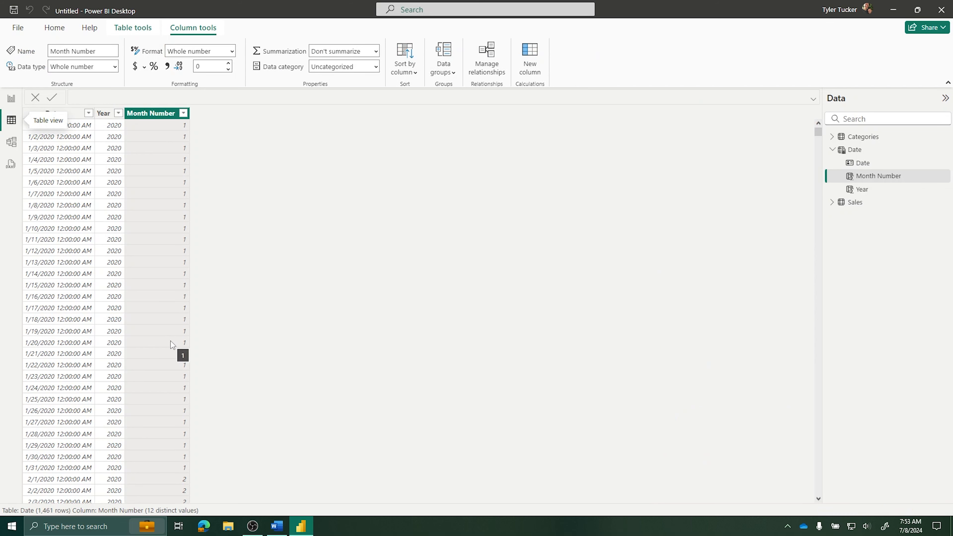
scroll(170, 341, "down", 1)
scroll(170, 337, "down", 20)
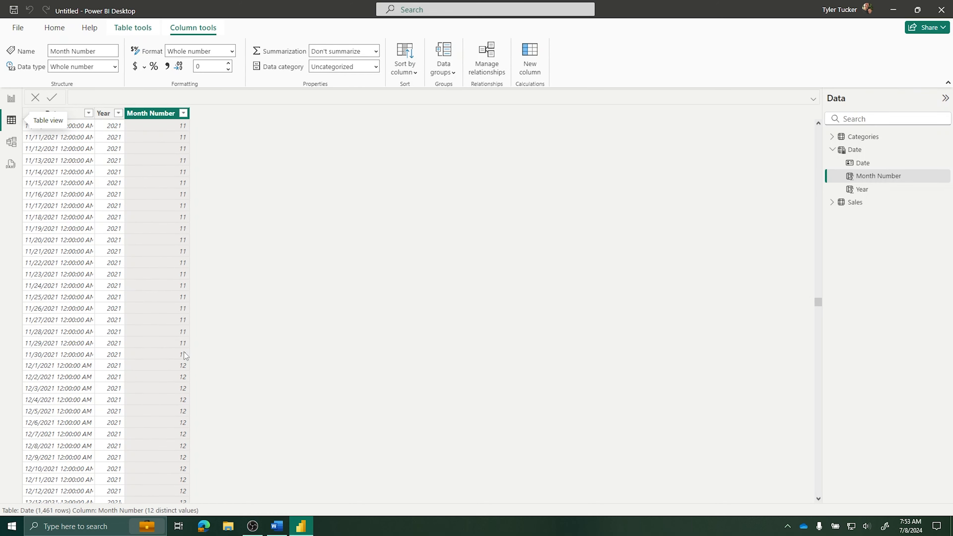
scroll(143, 274, "up", 20)
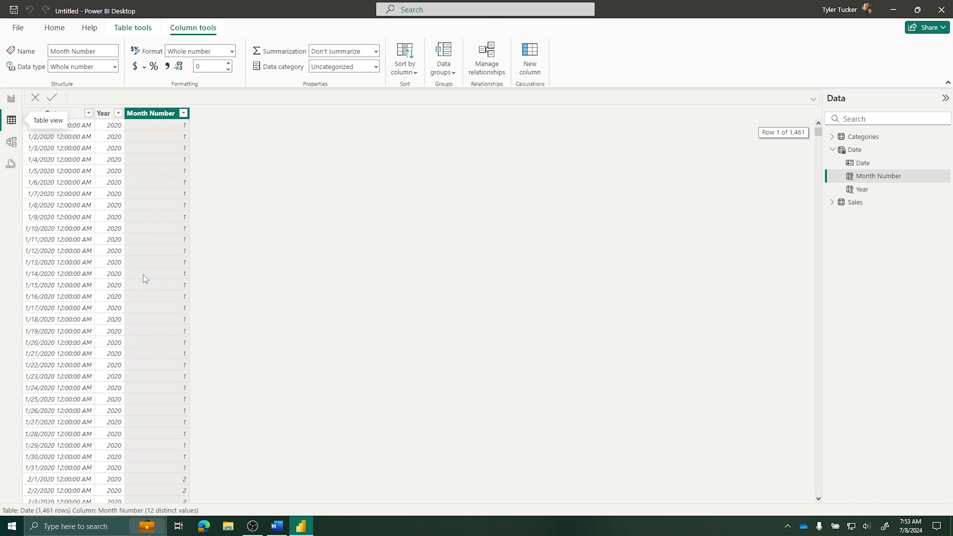
Step: Add a calculated column to the Date table in the model with the formula Month Name = FORMAT('Date'[Date], "MMMM")
left_click(10, 149)
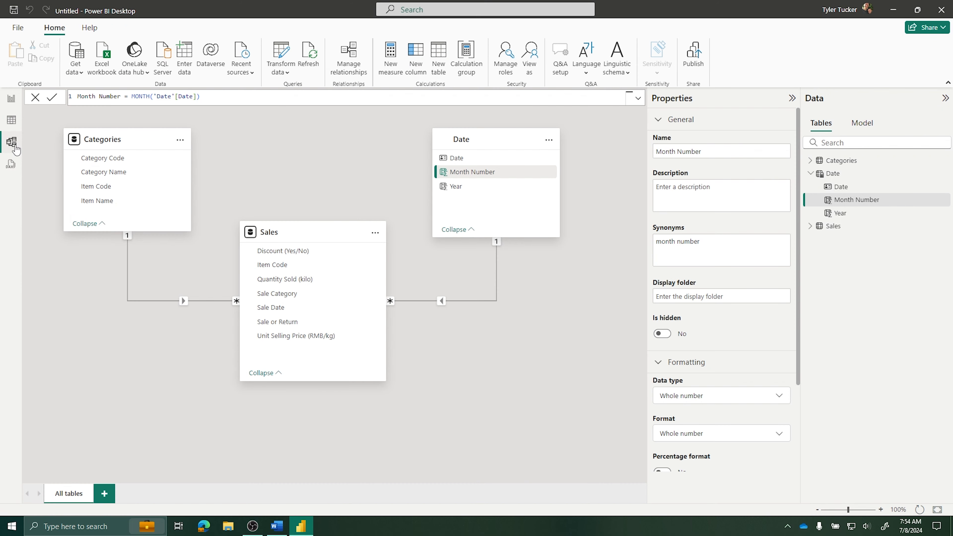
left_click(483, 149)
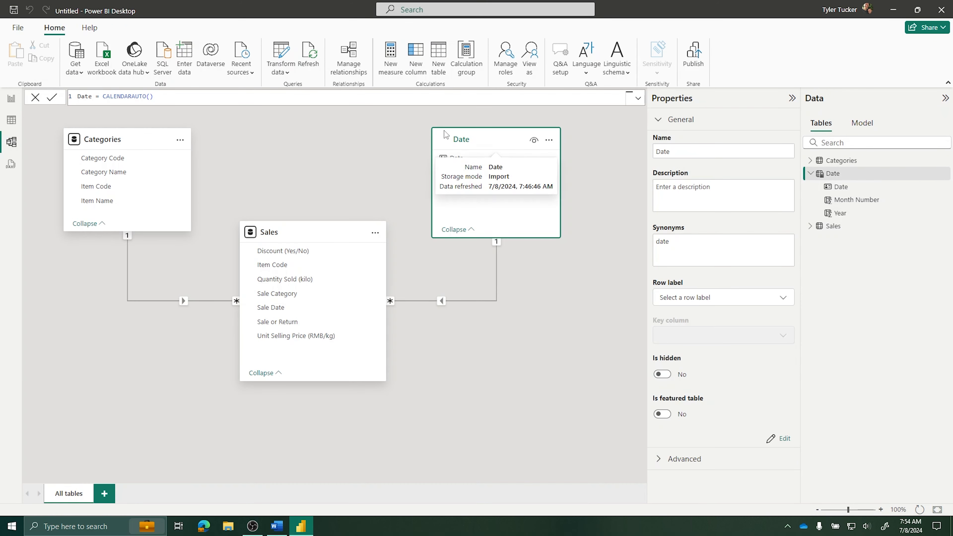
left_click(409, 53)
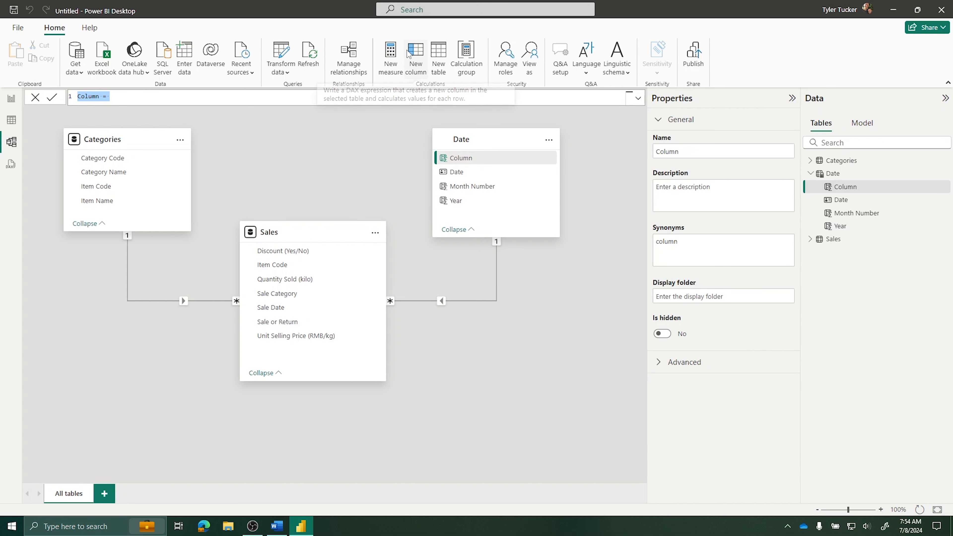
type("Month nam")
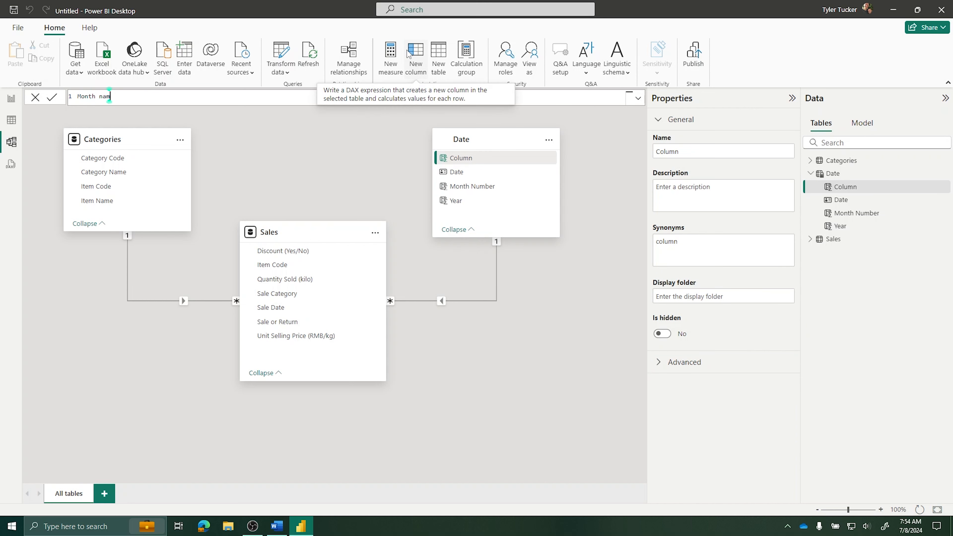
key("BackSpace")
key("BackSpace")
key("BackSpace")
type("Name = form")
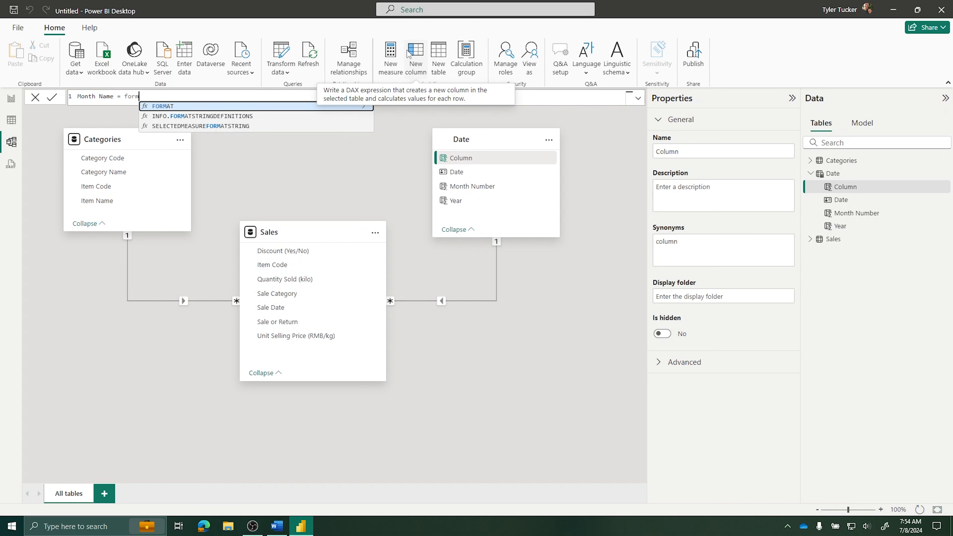
type("a")
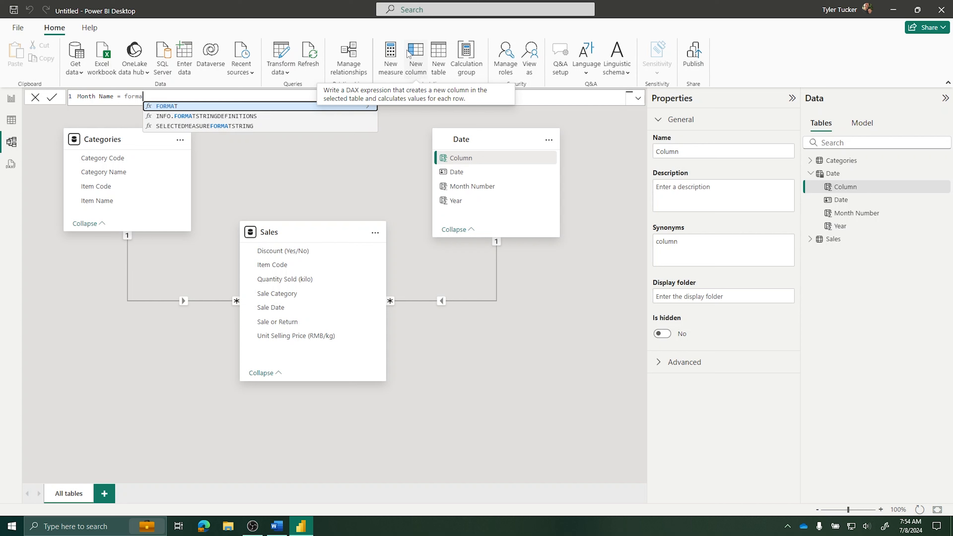
key("Tab")
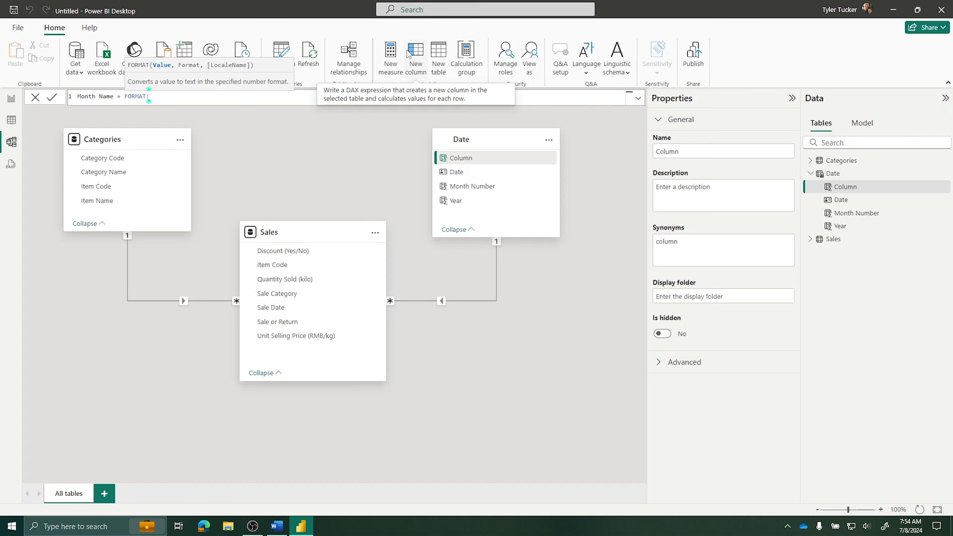
type("'")
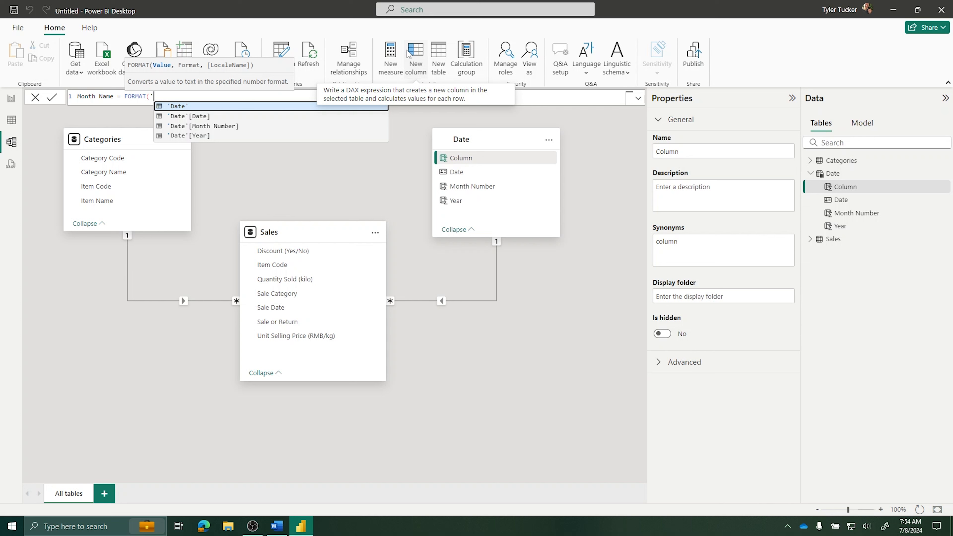
key("Down")
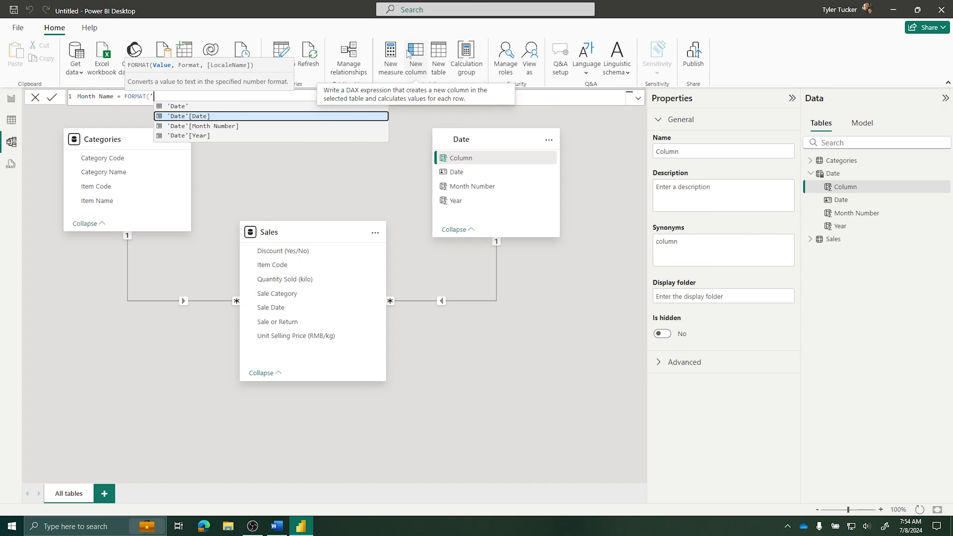
key("Tab")
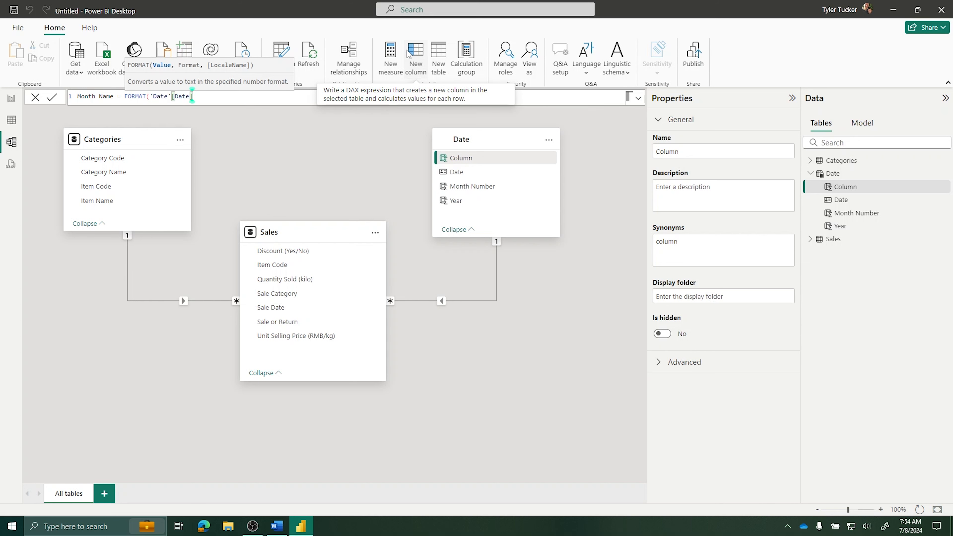
type(",")
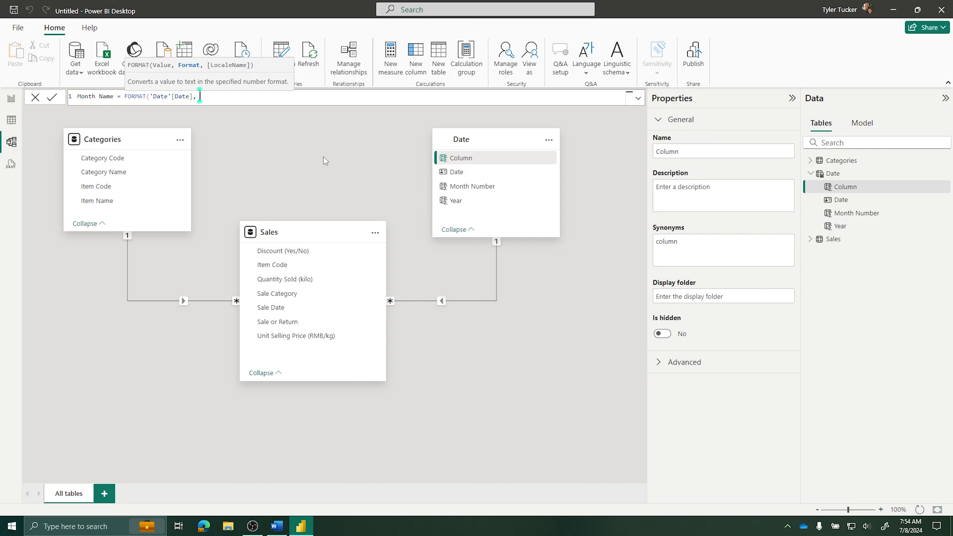
type("\"MMMM\")")
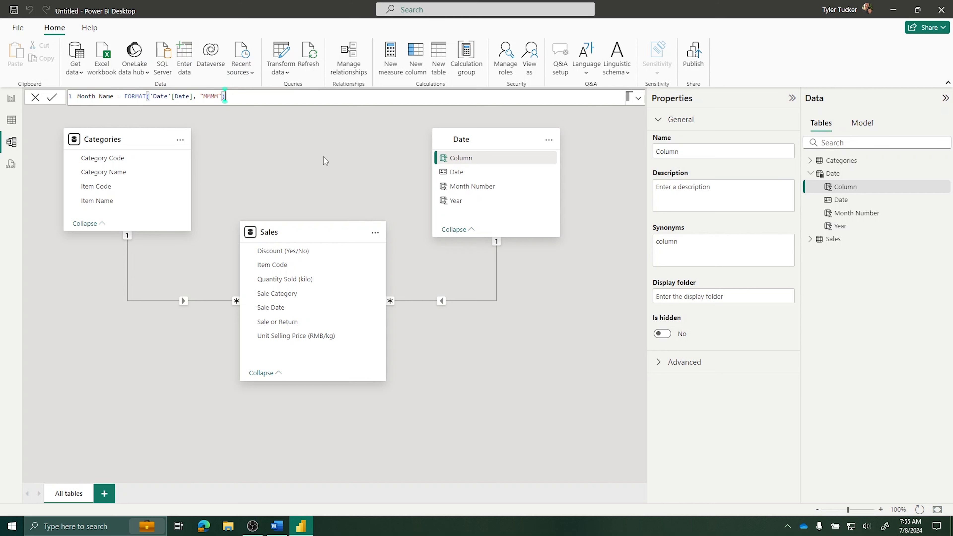
key("Return")
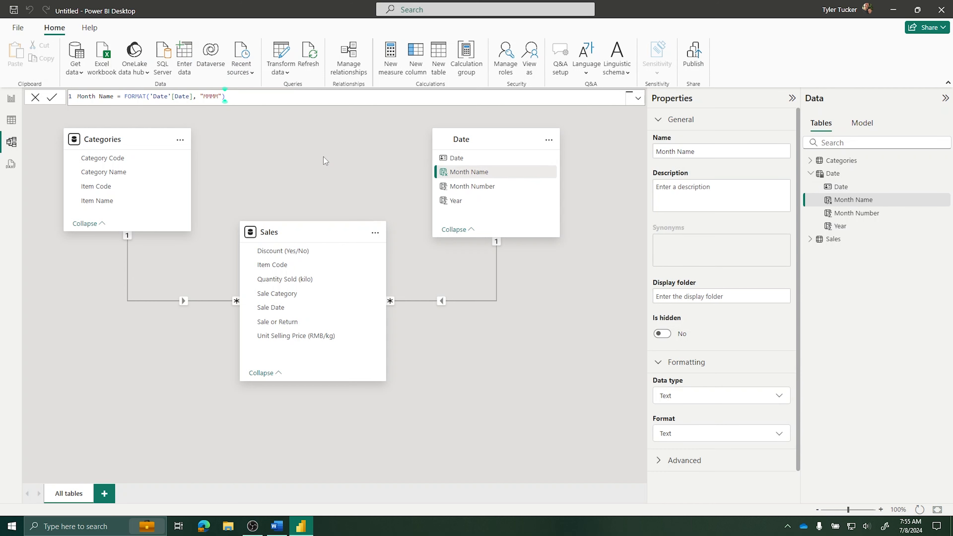
Step: Change the Month Name column's formula to FORMAT('Date'[Date], "MMM") and check its values across the Date table rows
left_click(12, 120)
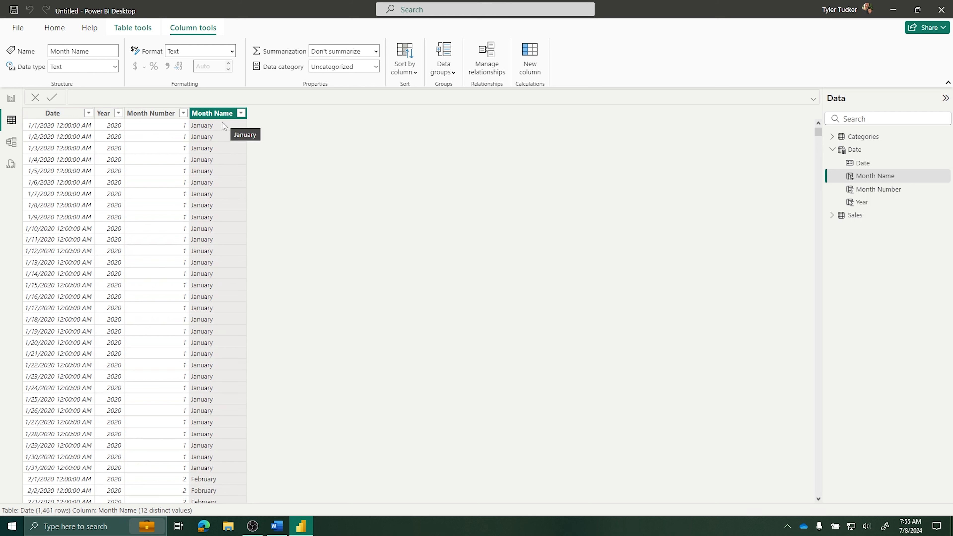
left_click(12, 142)
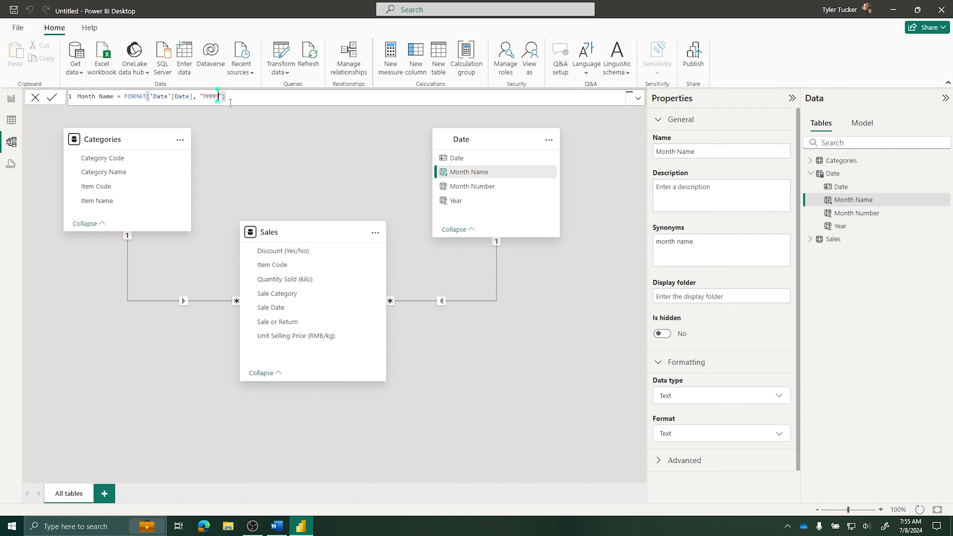
double_click(210, 96)
type("MMM")
key("Return")
left_click(19, 121)
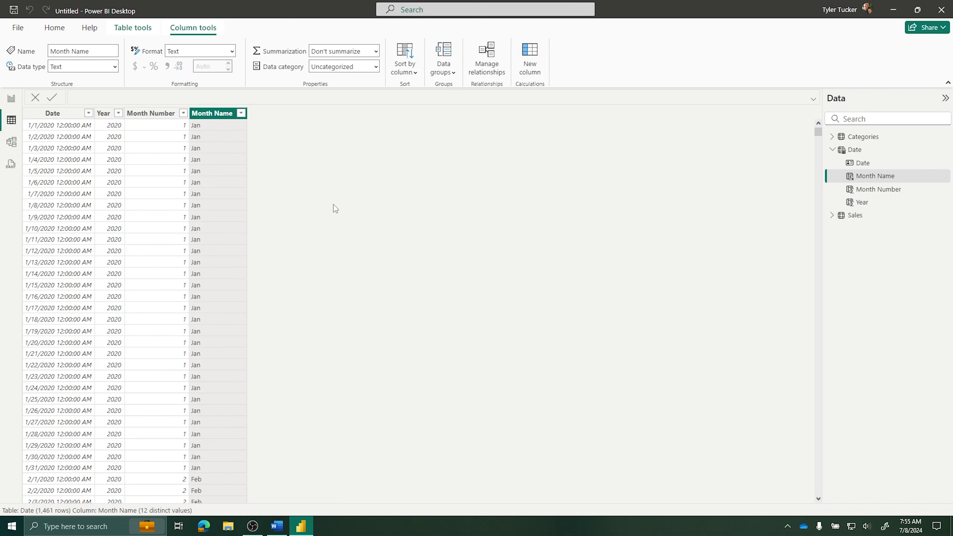
scroll(335, 208, "down", 6)
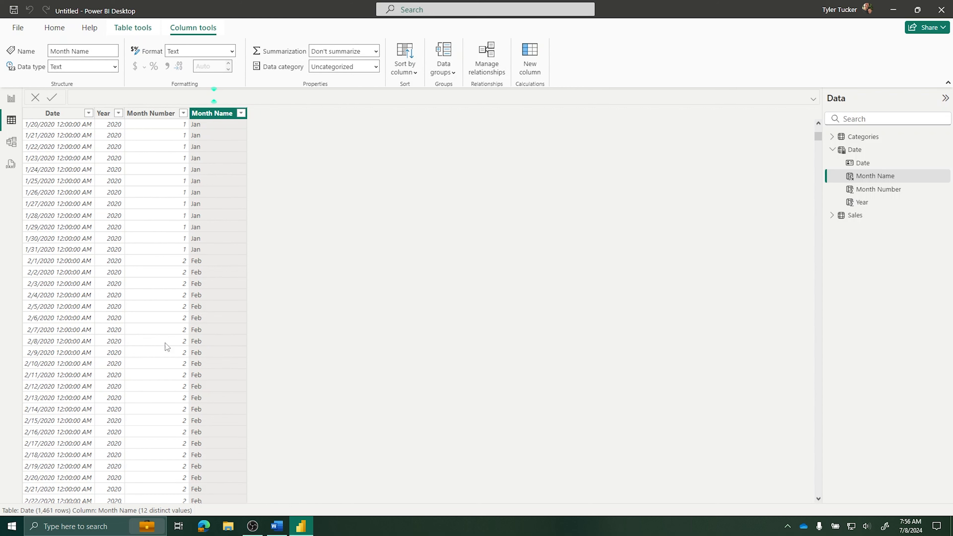
scroll(262, 354, "down", 5)
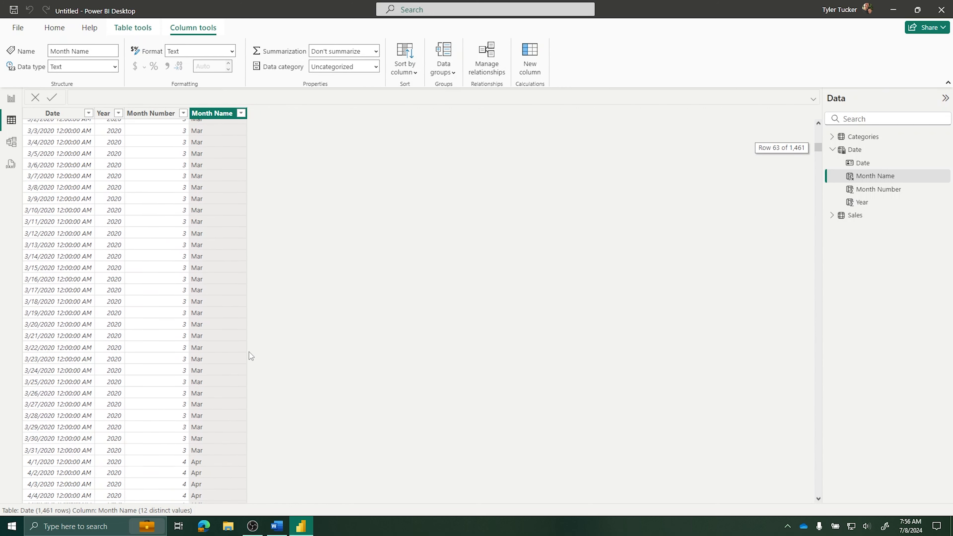
scroll(297, 378, "up", 6)
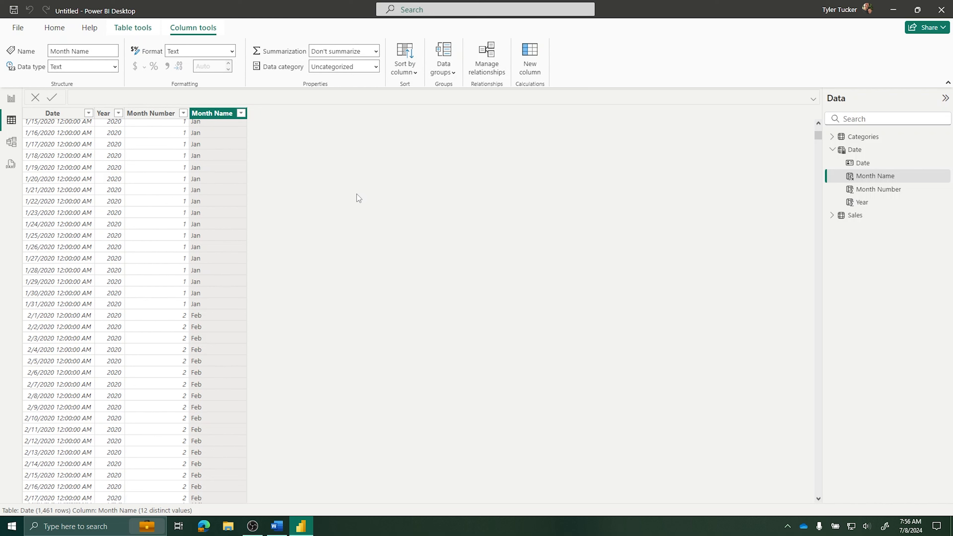
scroll(358, 198, "up", 5)
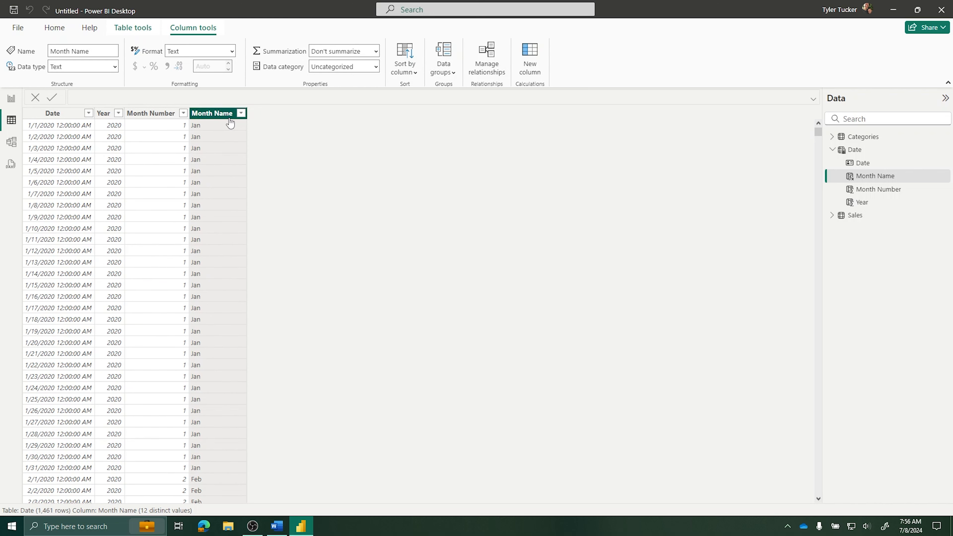
Step: Sort the Date table's Month Name column by the Month Number column
left_click(162, 113)
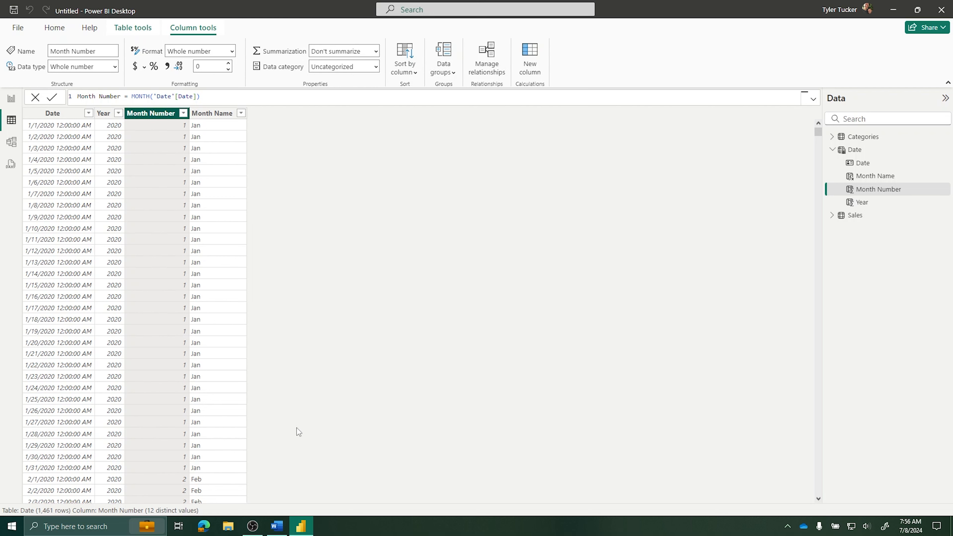
left_click(210, 114)
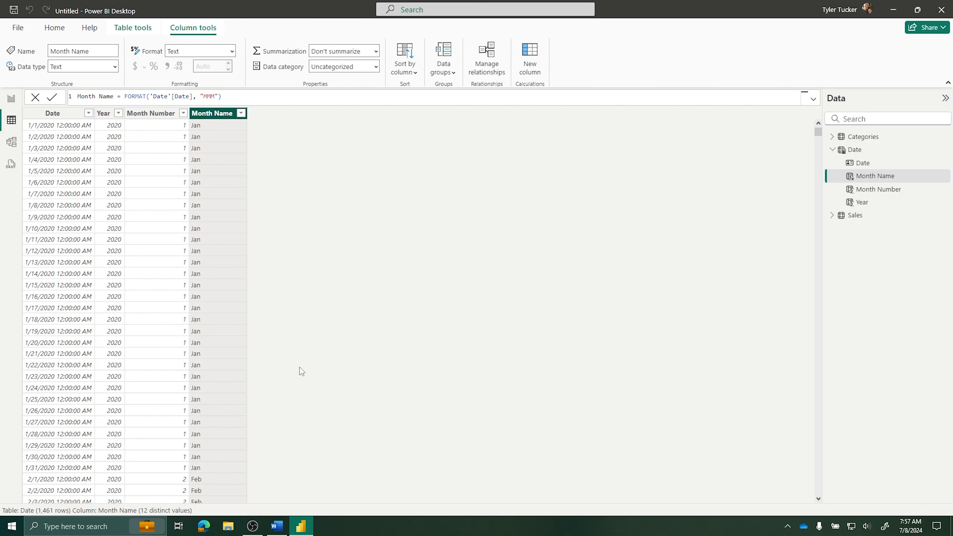
left_click(155, 114)
left_click(210, 118)
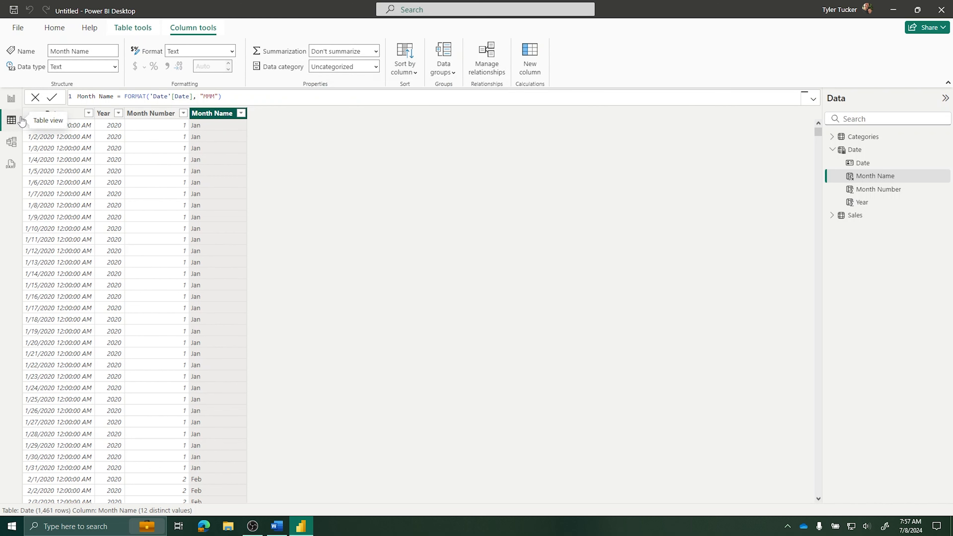
left_click(406, 63)
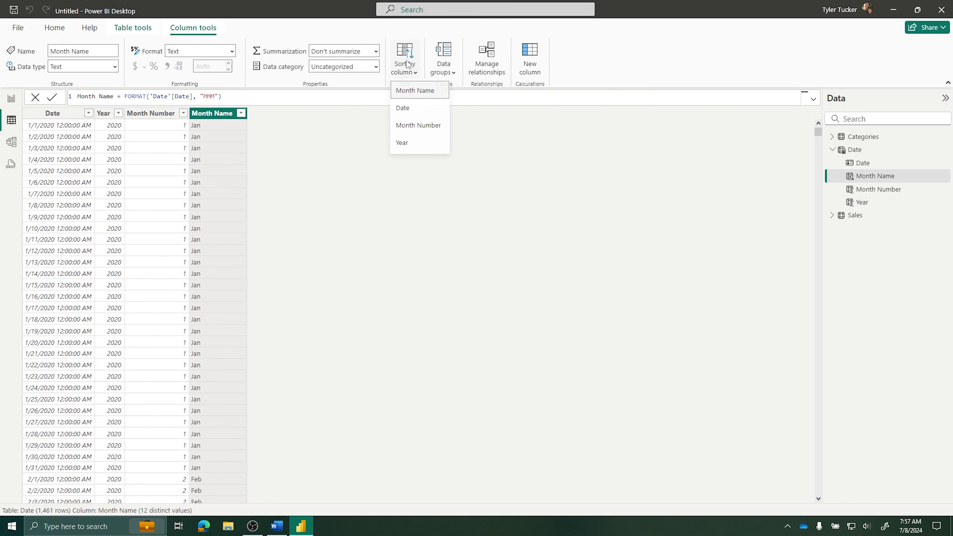
left_click(420, 126)
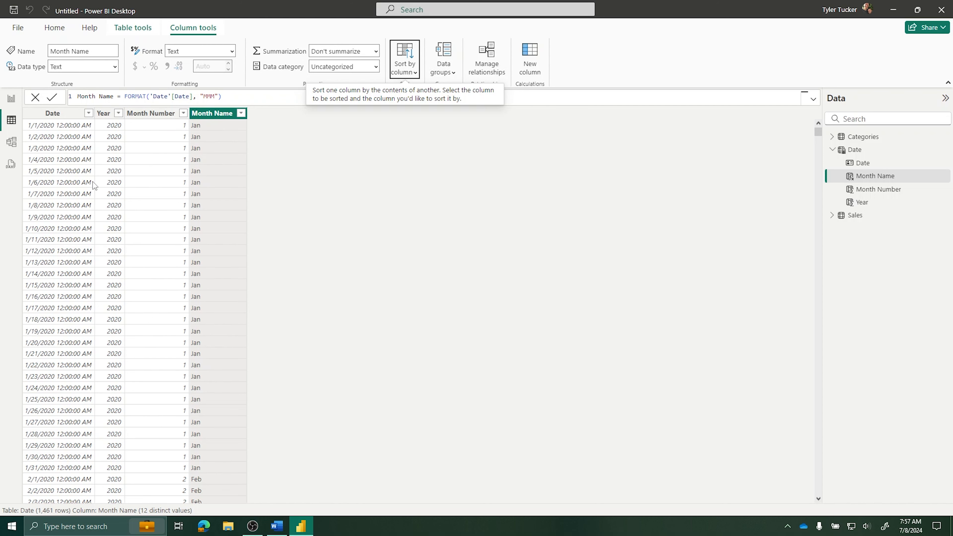
Step: Group all Categories columns, from Category Code through Item Name, into a display folder named Columns in the model and collapse it
left_click(17, 143)
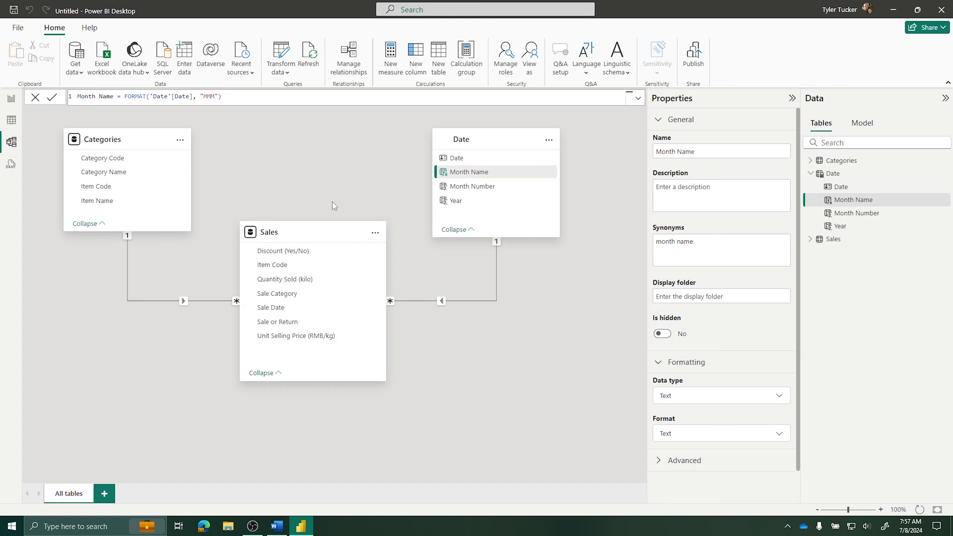
left_click(542, 351)
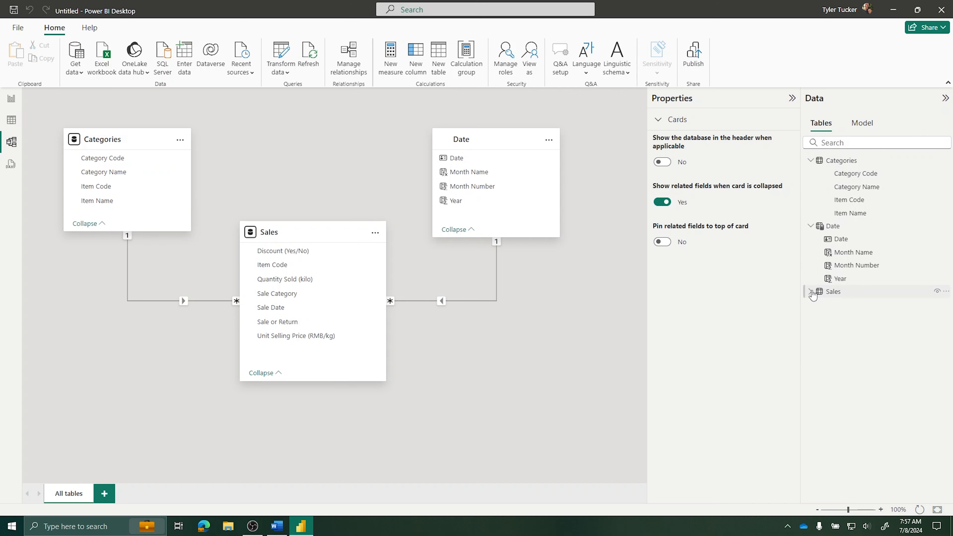
left_click(810, 291)
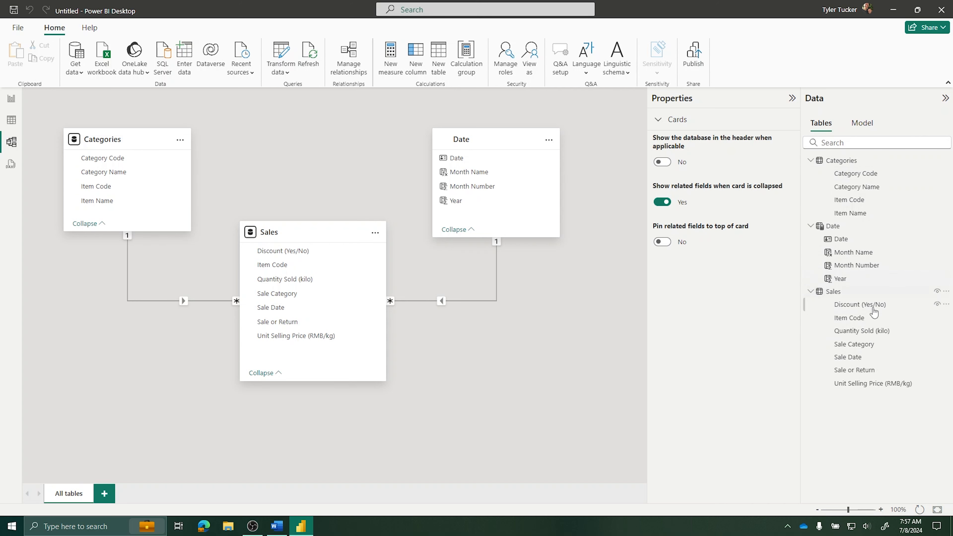
left_click(842, 175)
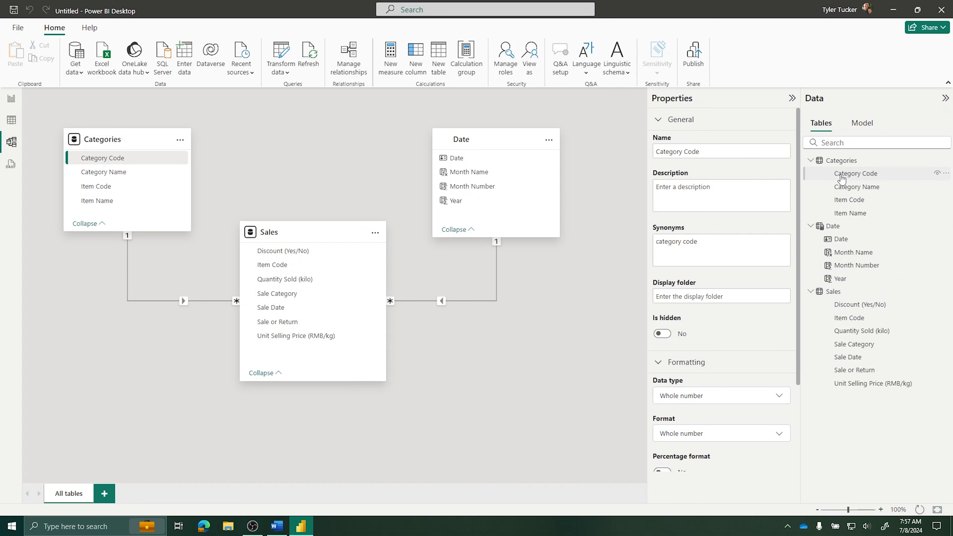
left_click(849, 213, "shift")
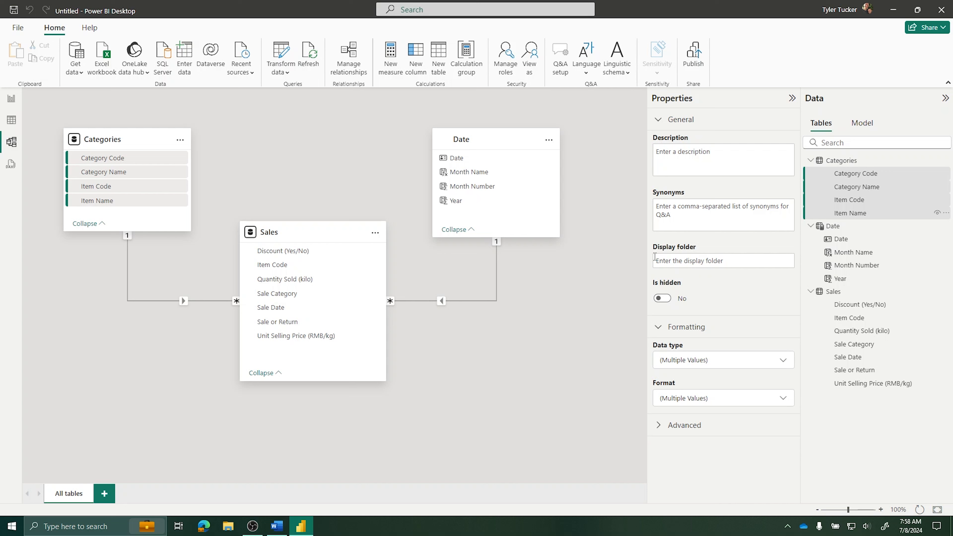
left_click(684, 257)
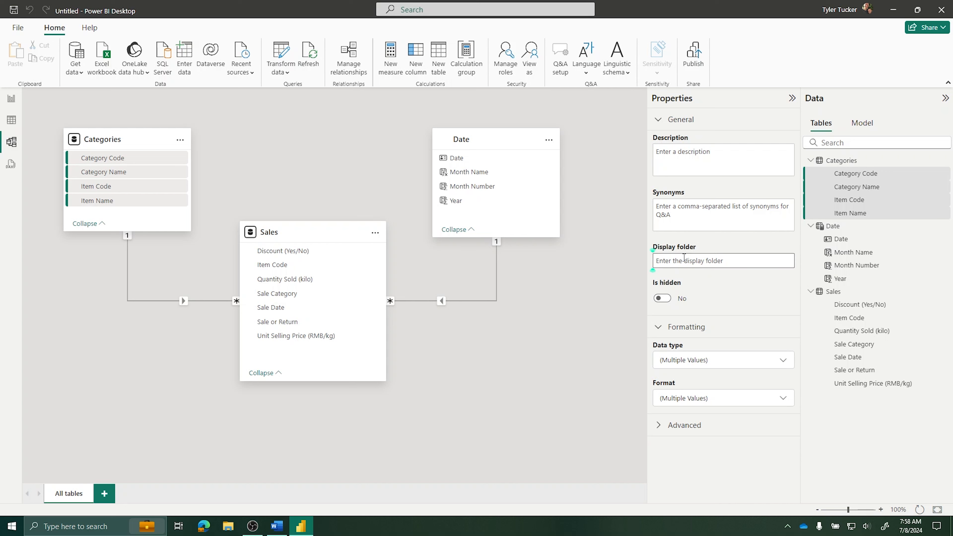
type("Columns")
key("Return")
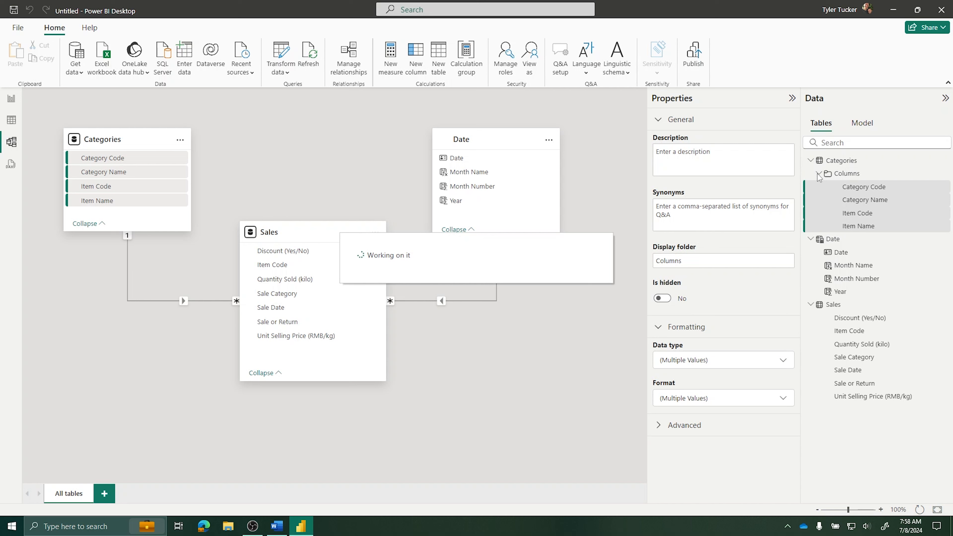
left_click(817, 174)
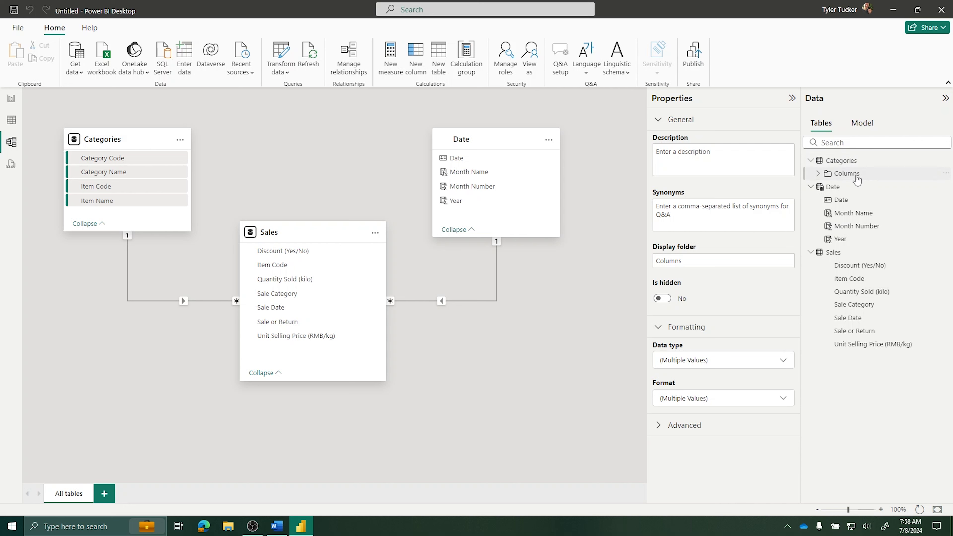
Step: Group the Date table's Date, Month Name, Month Number and Year columns into a display folder named Columns
left_click(844, 200)
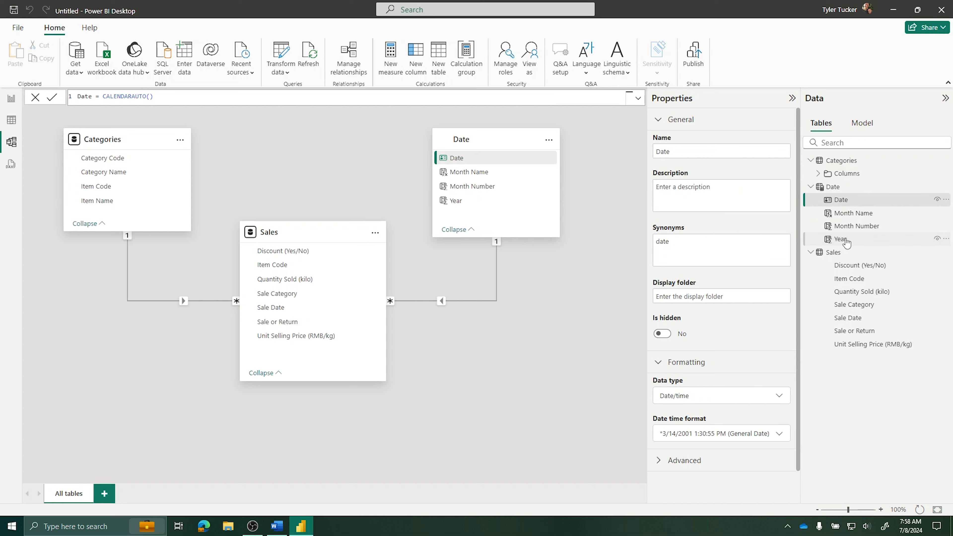
left_click(845, 239, "shift")
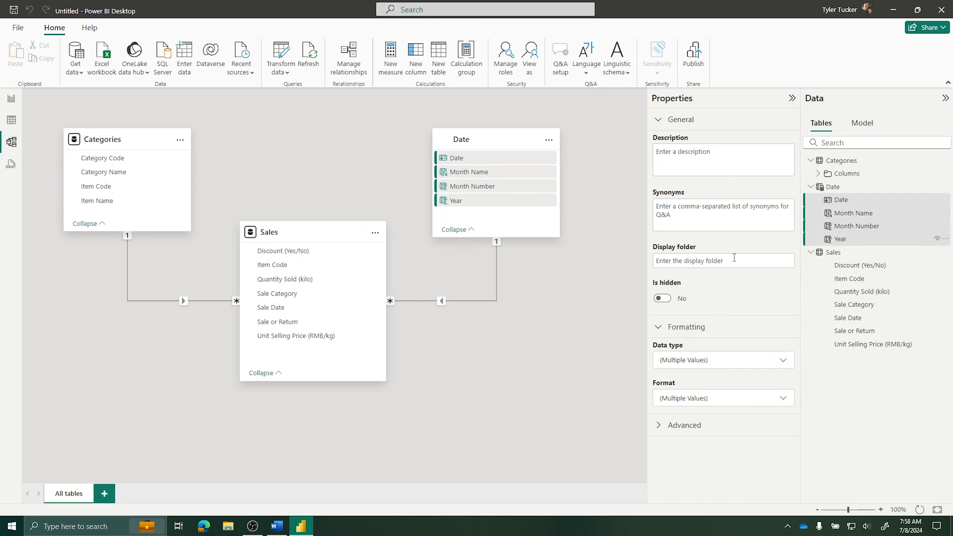
left_click(734, 260)
type("Columns")
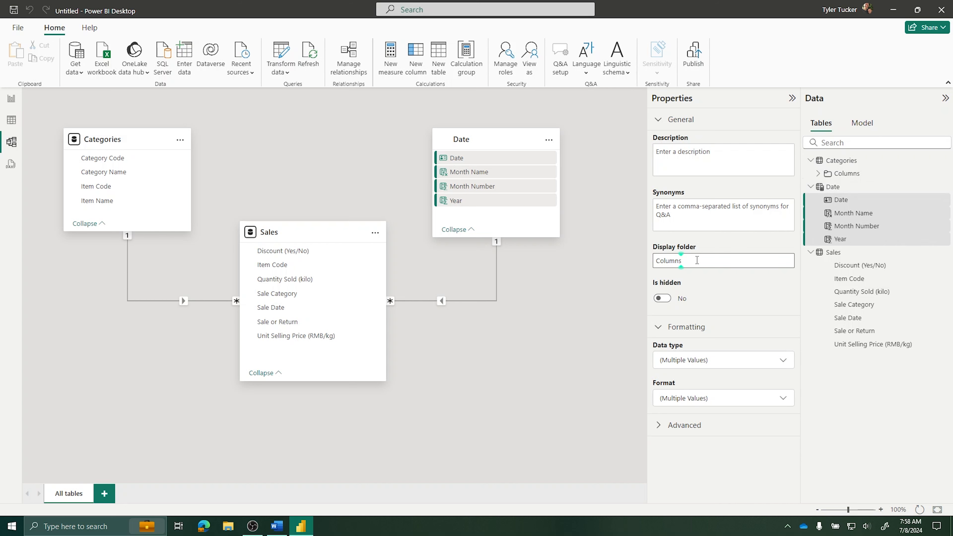
key("Tab")
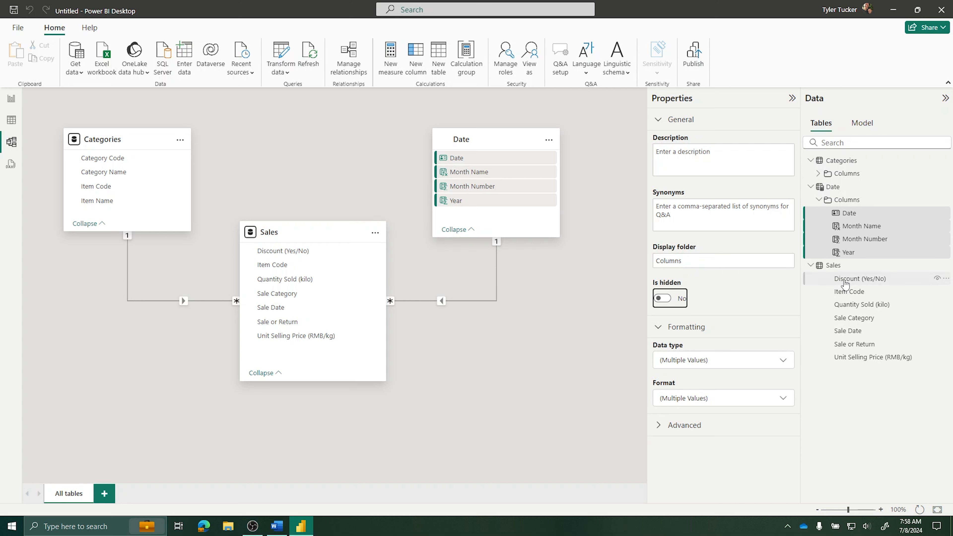
Step: Group all Sales columns, from Discount (Yes/No) through Unit Selling Price (RMB/kg), into a display folder named Columns and open the report view
left_click(845, 285)
left_click(848, 357, "shift")
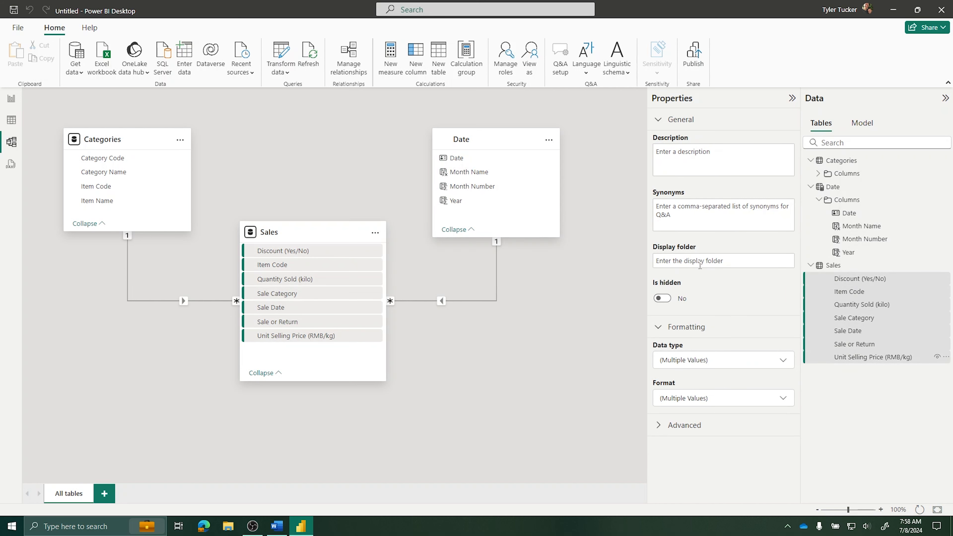
left_click(699, 263)
type("Columns")
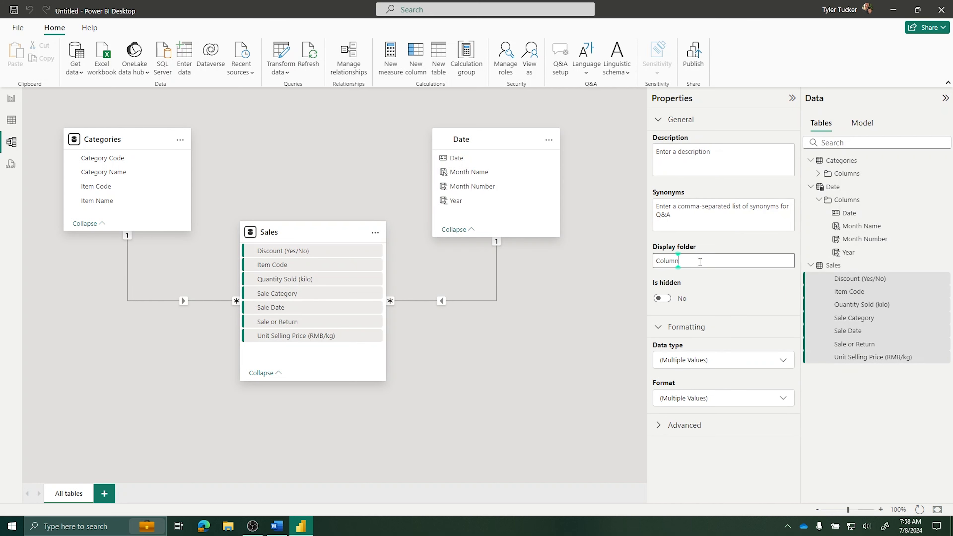
key("Tab")
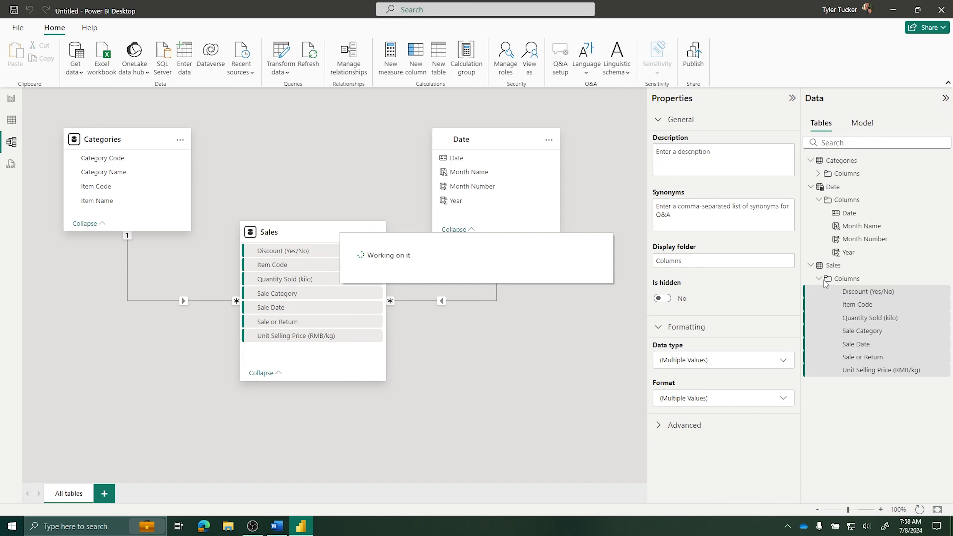
left_click(818, 279)
left_click(819, 200)
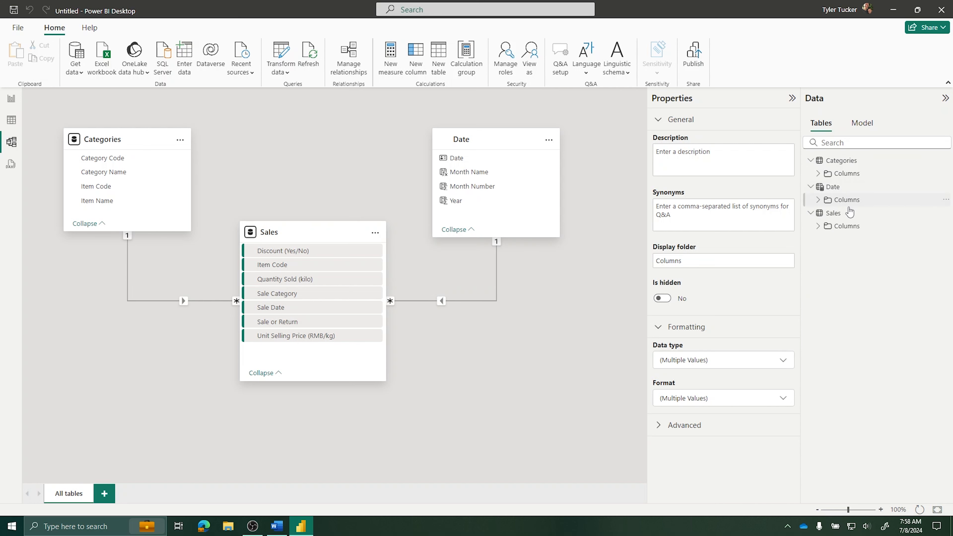
left_click(597, 369)
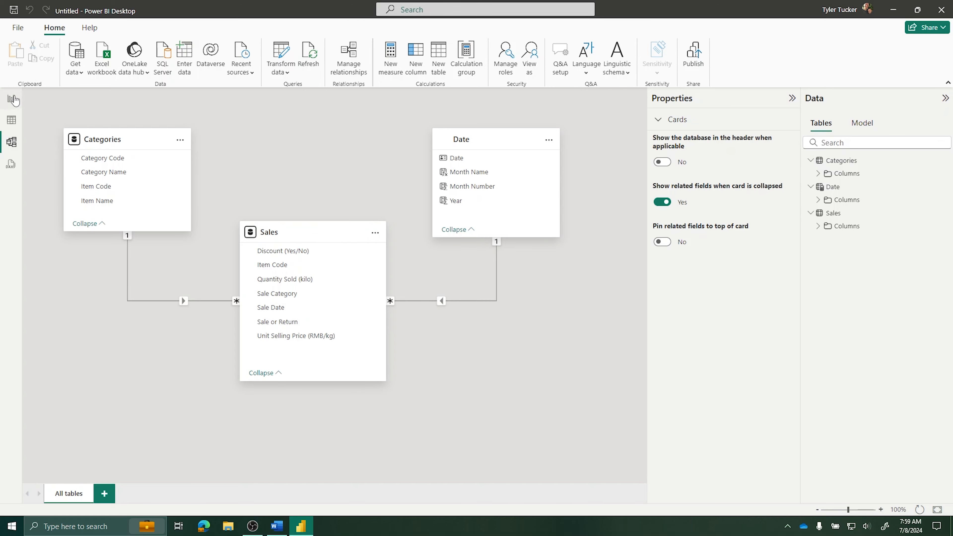
left_click(12, 99)
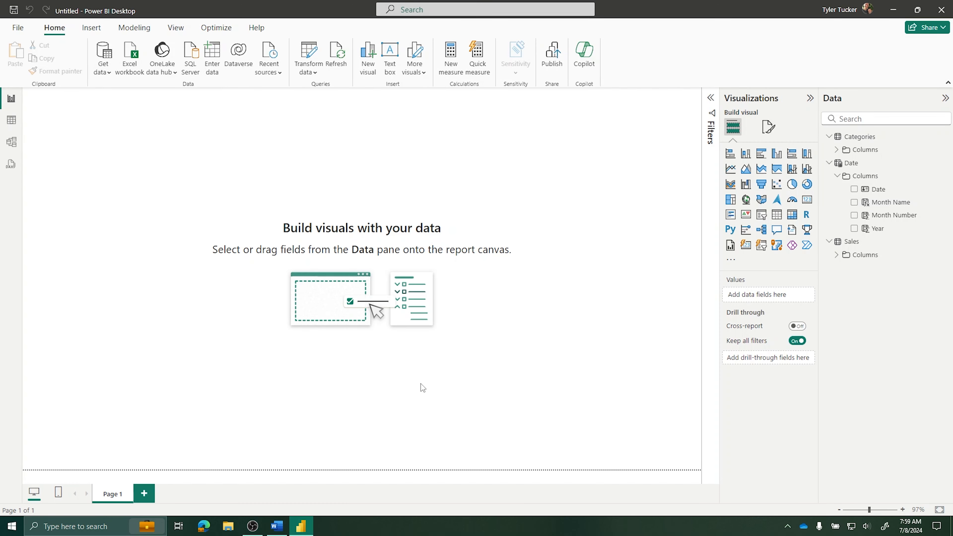